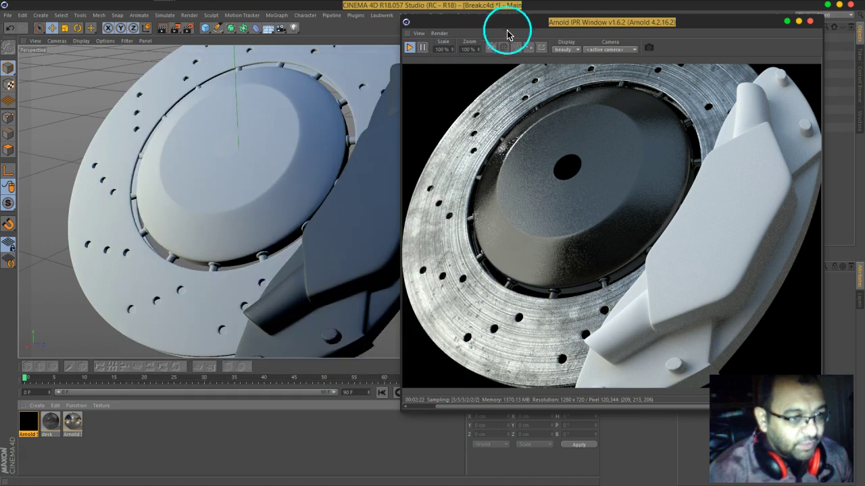
# - Rename the first material in the scene as center
pyautogui.doubleClick(24, 434)
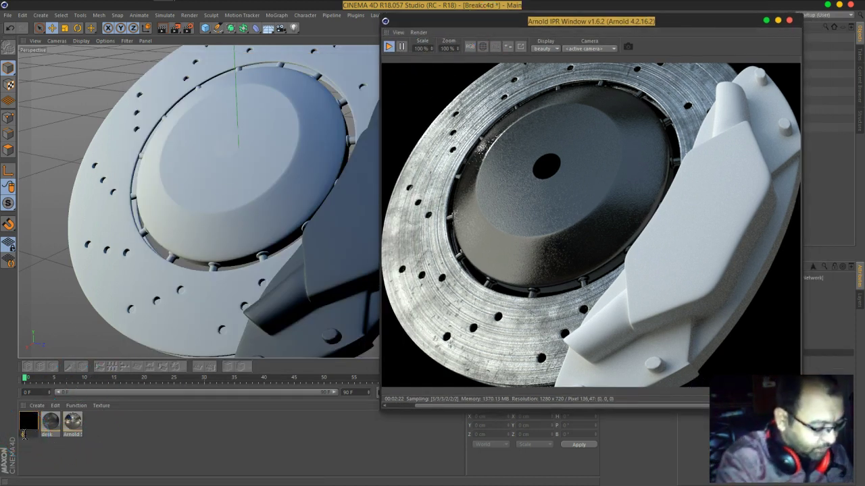
pyautogui.press('Return')
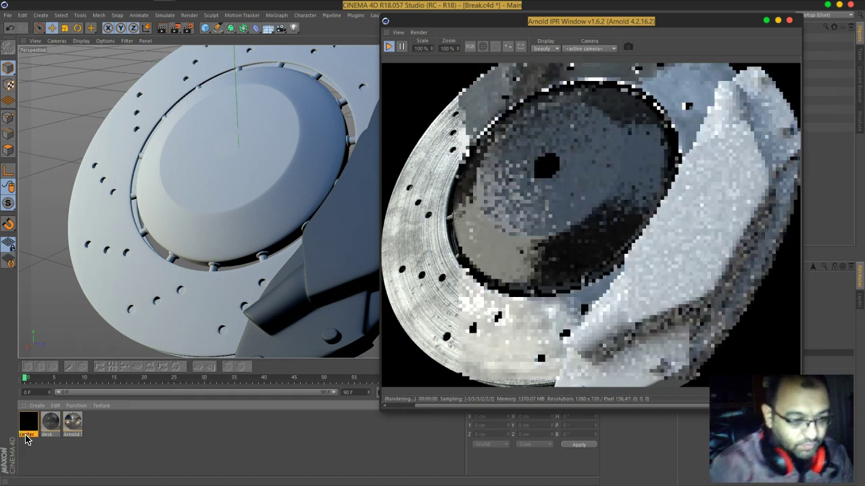
pyautogui.click(117, 444)
# - Create a new Arnold Shader Network material and apply it to the brake caliper in the viewport
pyautogui.click(32, 406)
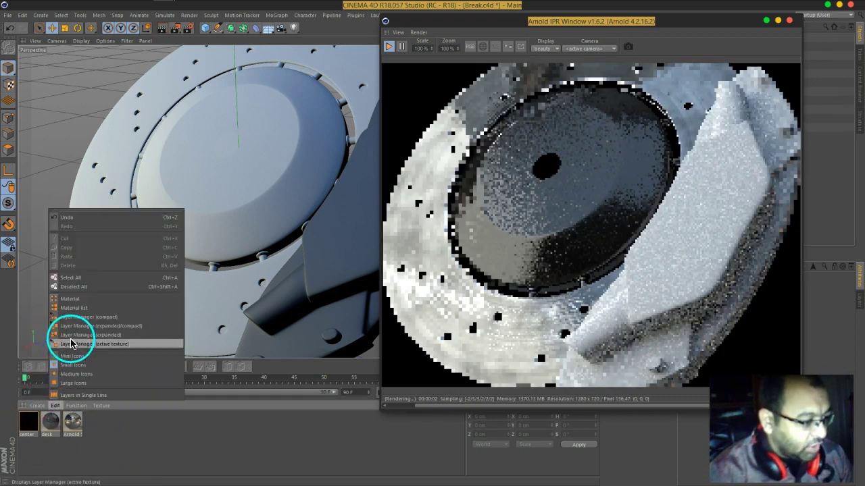
pyautogui.moveTo(35, 407)
pyautogui.moveTo(77, 331)
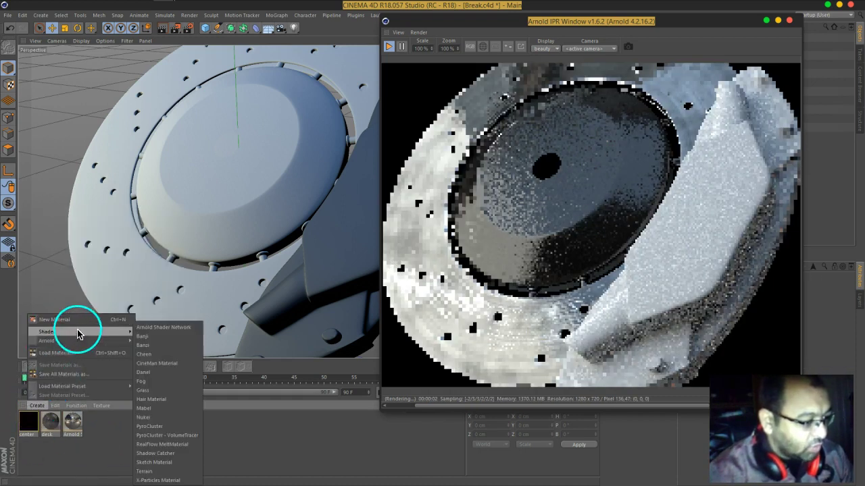
pyautogui.click(169, 329)
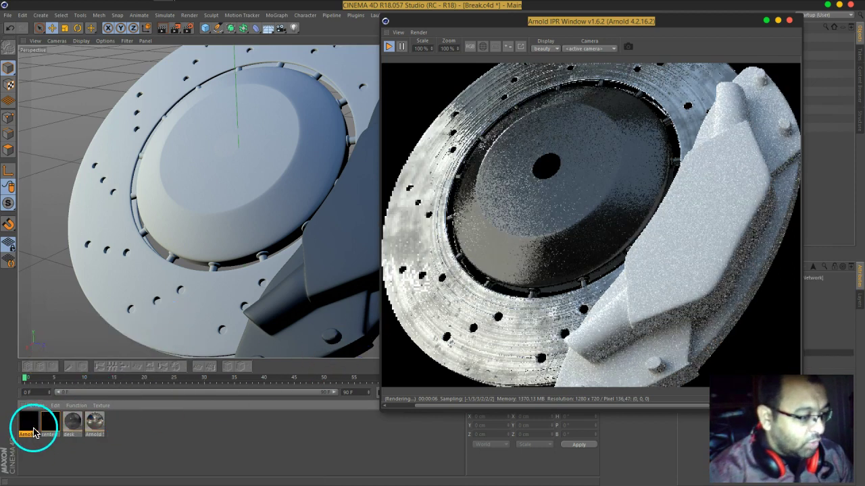
pyautogui.moveTo(28, 427); pyautogui.dragTo(337, 348)
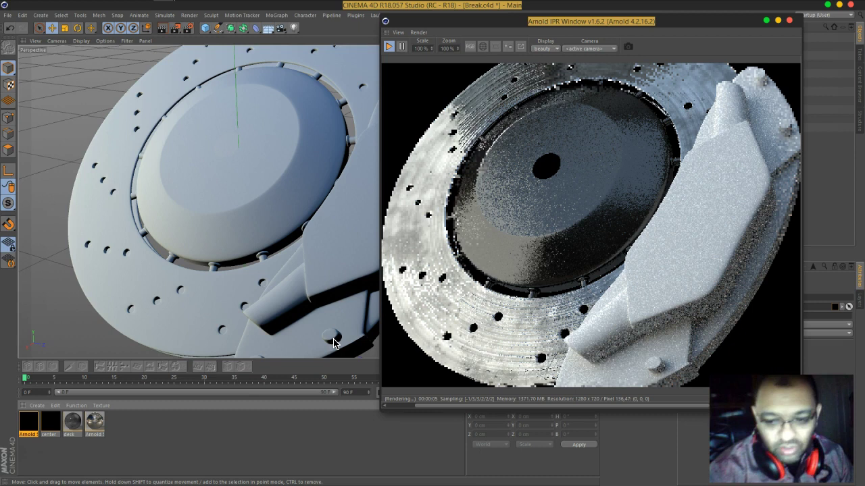
pyautogui.click(340, 331)
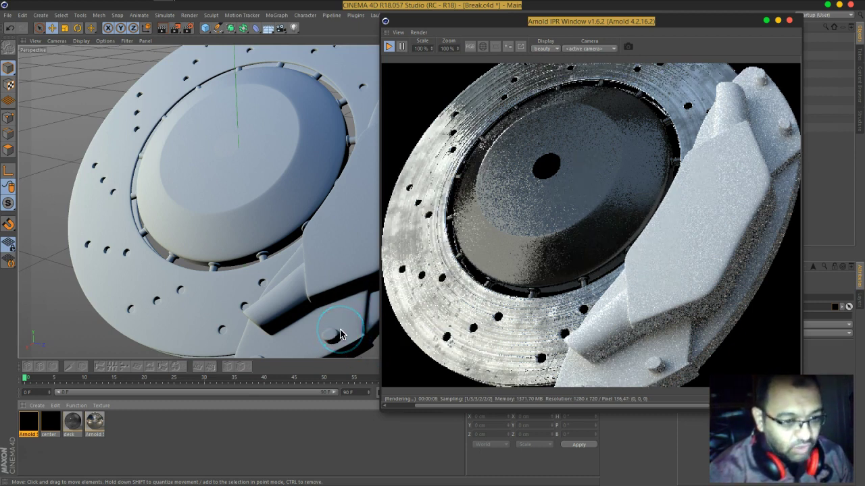
# - Open the new material's shader network and add an alSurface shader connected to Arnold Beauty
pyautogui.doubleClick(27, 424)
pyautogui.click(243, 92)
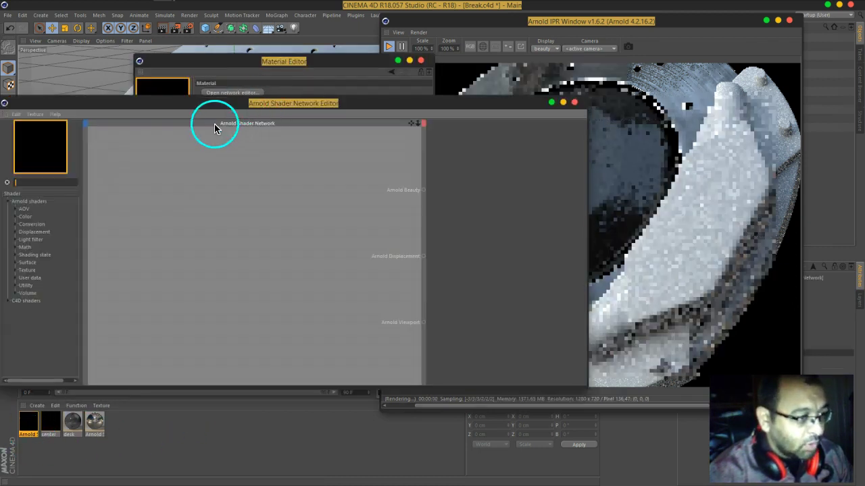
pyautogui.click(57, 182)
pyautogui.write('als')
pyautogui.moveTo(37, 217); pyautogui.dragTo(358, 201)
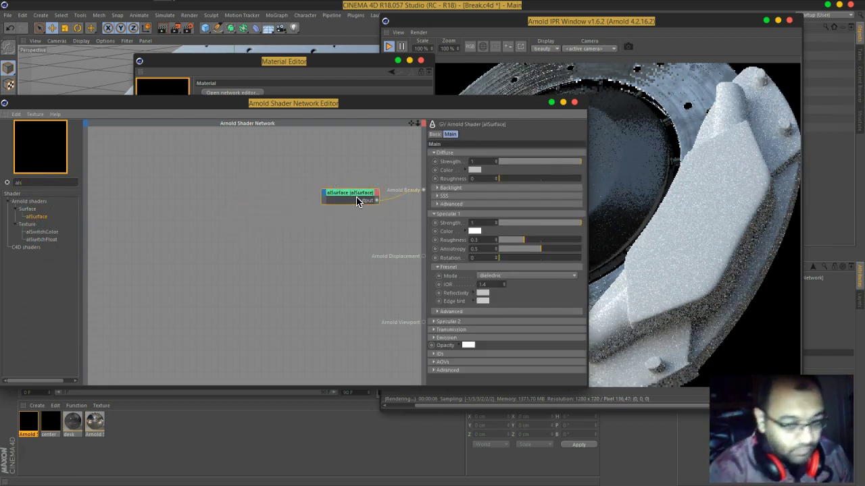
pyautogui.moveTo(514, 109); pyautogui.dragTo(365, 61)
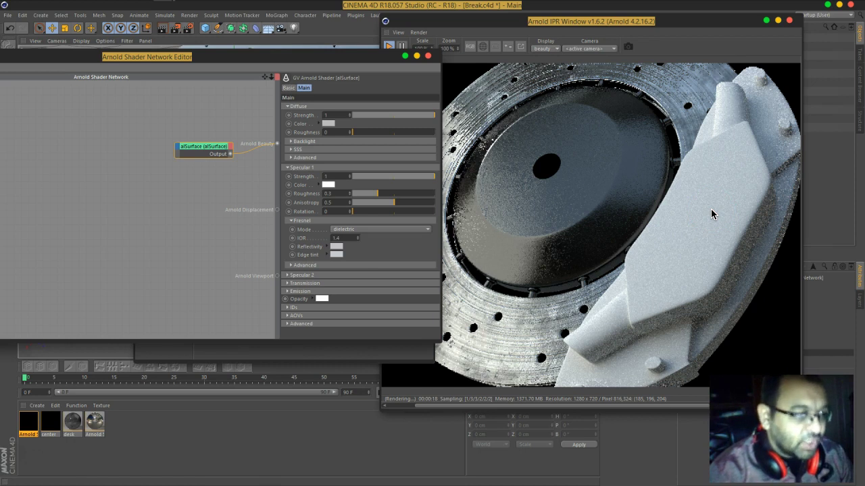
pyautogui.click(687, 127)
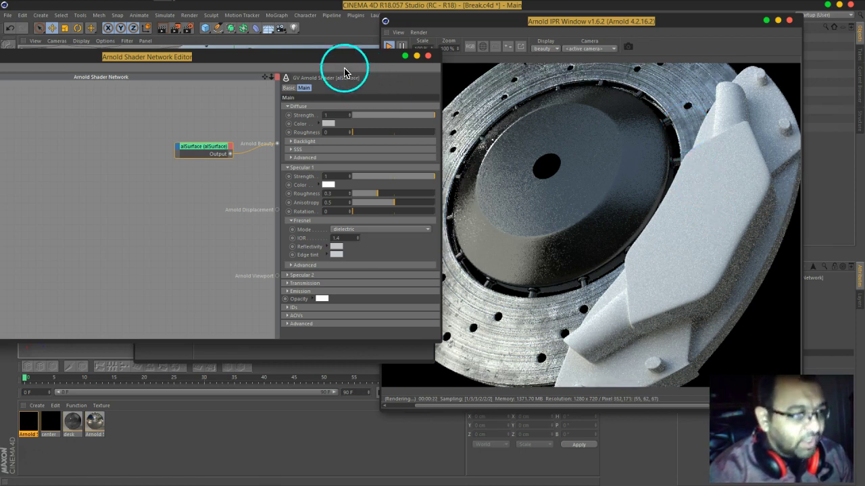
# - Add a layer_color shader and connect its output to Arnold Beauty in place of the alSurface shader
pyautogui.moveTo(338, 57); pyautogui.dragTo(638, 68)
pyautogui.click(258, 137)
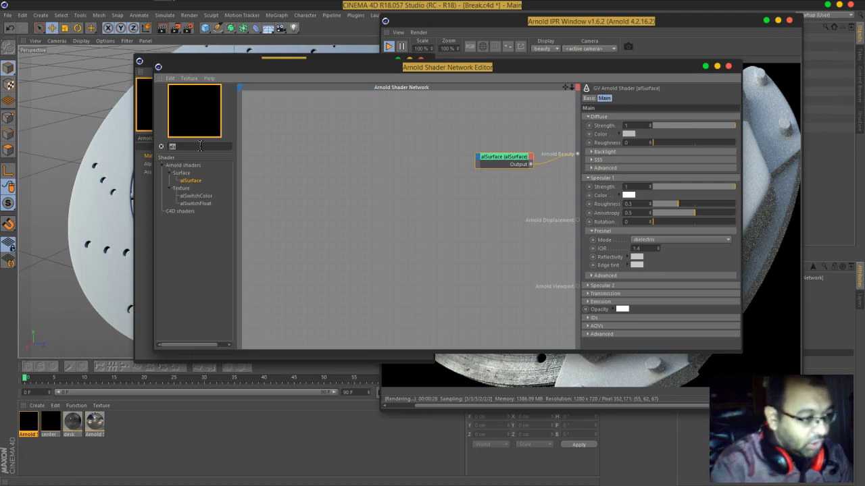
pyautogui.write('lay')
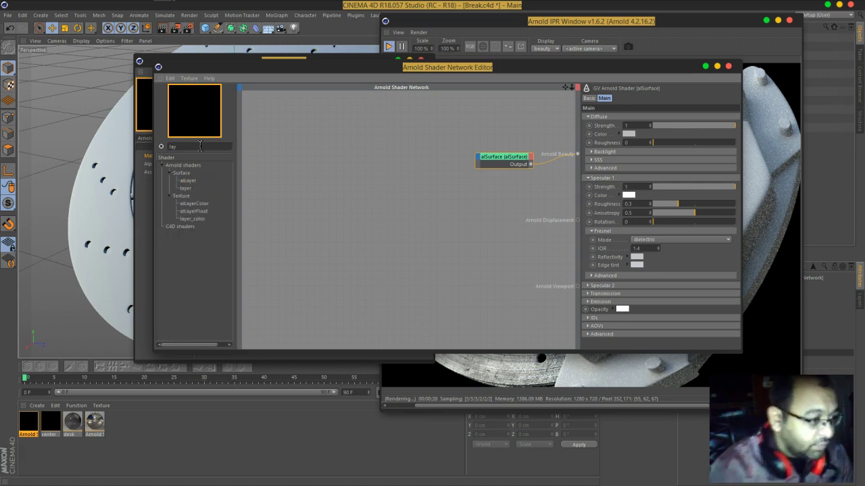
pyautogui.moveTo(196, 223); pyautogui.dragTo(480, 194)
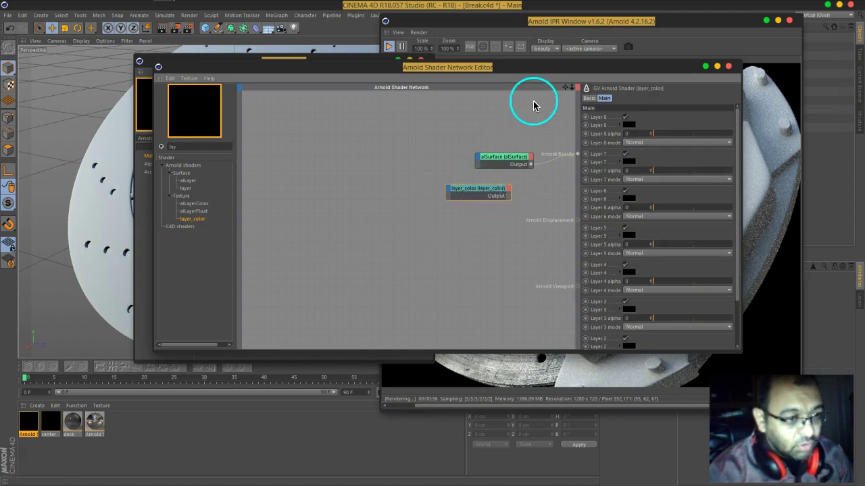
pyautogui.moveTo(541, 71); pyautogui.dragTo(333, 68)
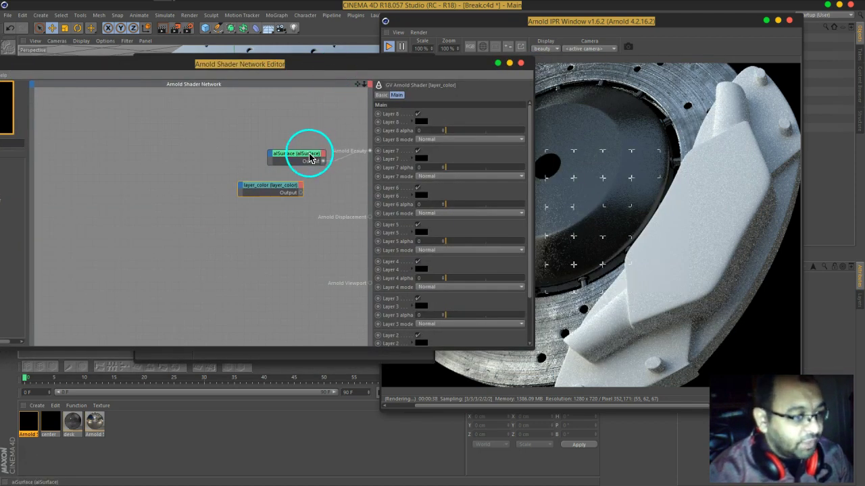
pyautogui.moveTo(308, 153); pyautogui.dragTo(266, 124)
pyautogui.click(282, 191)
pyautogui.moveTo(295, 196); pyautogui.dragTo(370, 160)
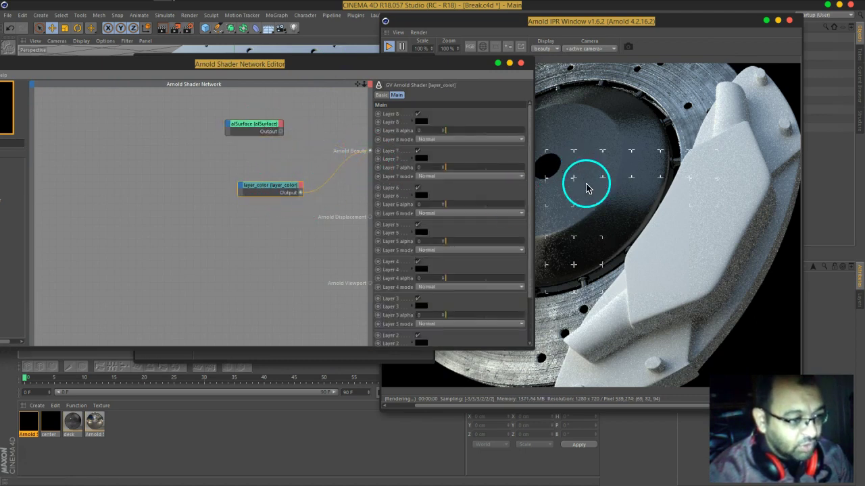
# - Add a mix shader and connect its output to the Layer 1 input of the layer_color shader
pyautogui.moveTo(328, 65); pyautogui.dragTo(459, 57)
pyautogui.click(124, 132)
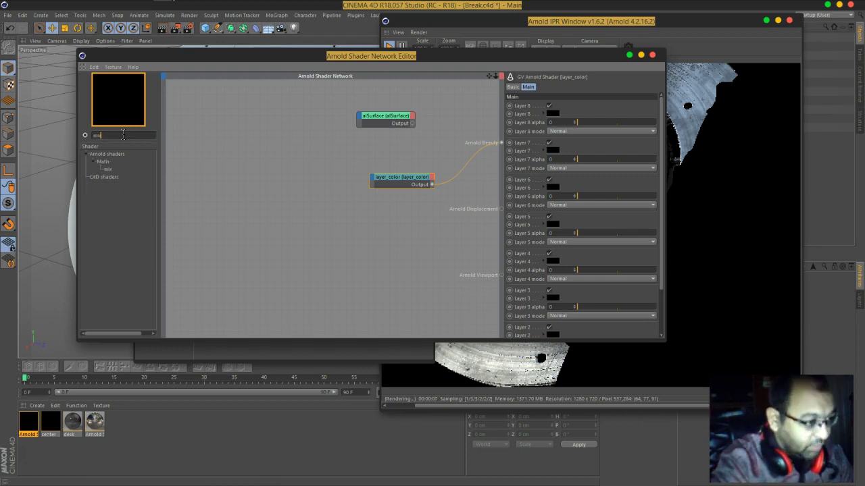
pyautogui.click(105, 178)
pyautogui.moveTo(110, 178); pyautogui.dragTo(315, 185)
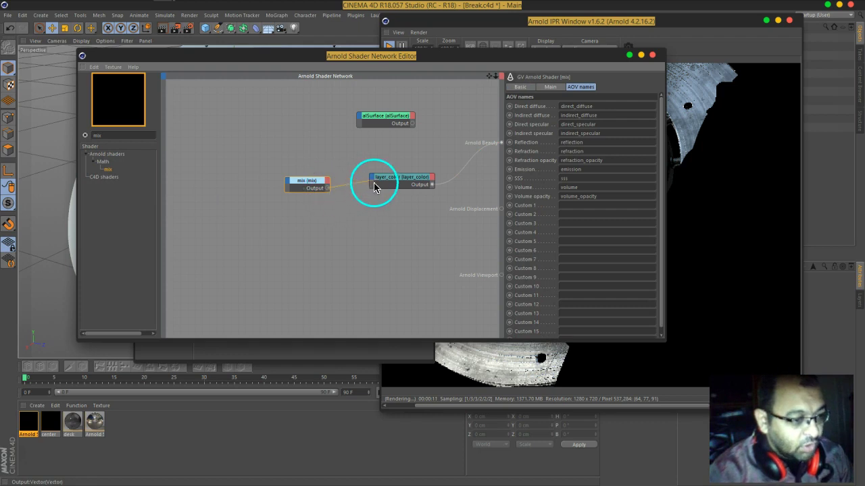
pyautogui.click(312, 188)
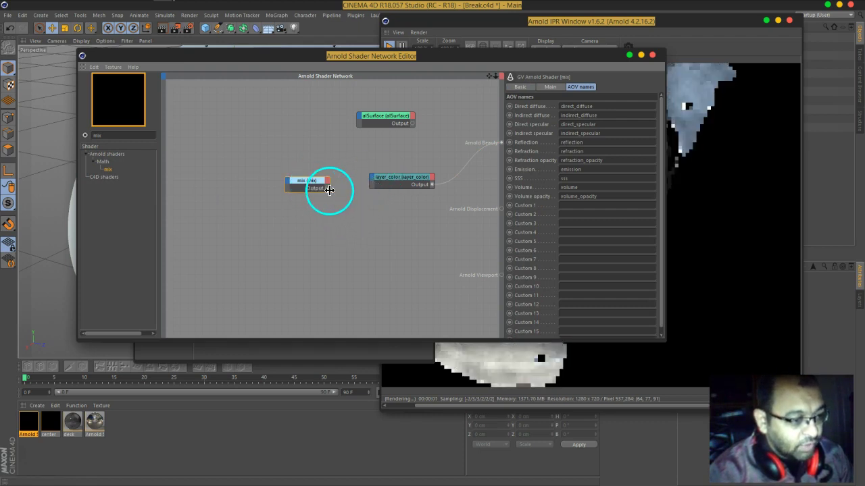
pyautogui.moveTo(371, 184); pyautogui.dragTo(372, 184)
pyautogui.moveTo(383, 185)
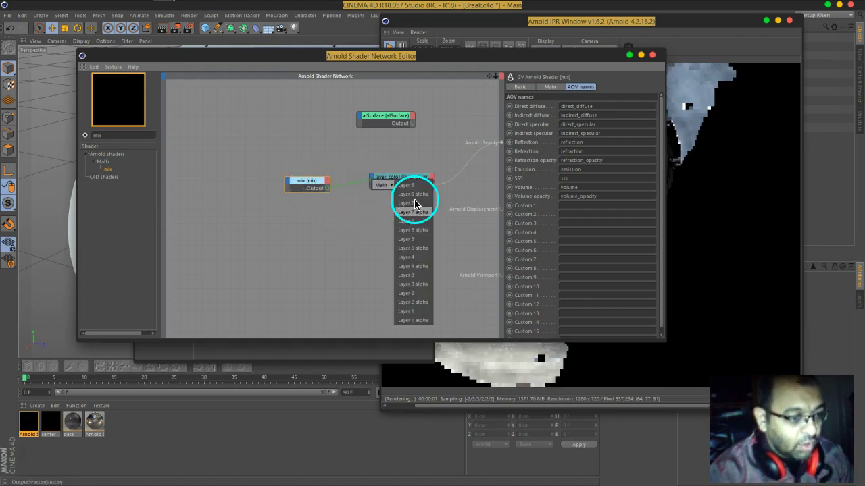
pyautogui.click(421, 316)
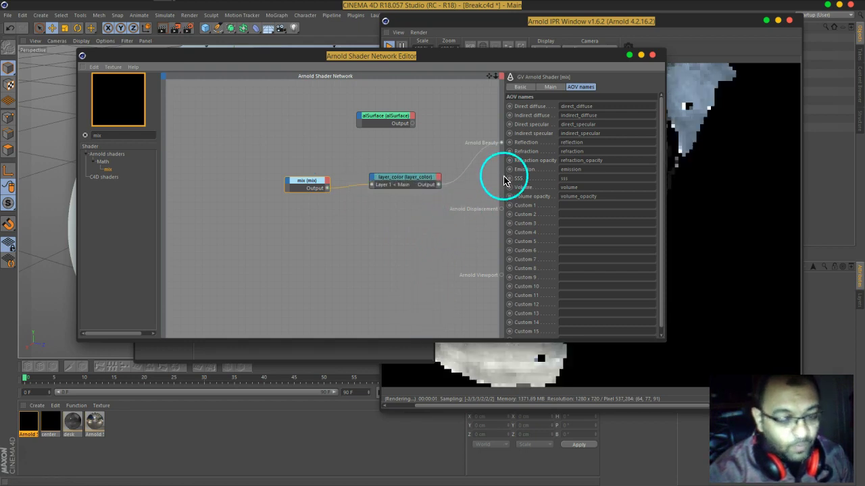
# - Set the mix shader's Input1 color to a strong saturated red
pyautogui.moveTo(508, 63); pyautogui.dragTo(342, 77)
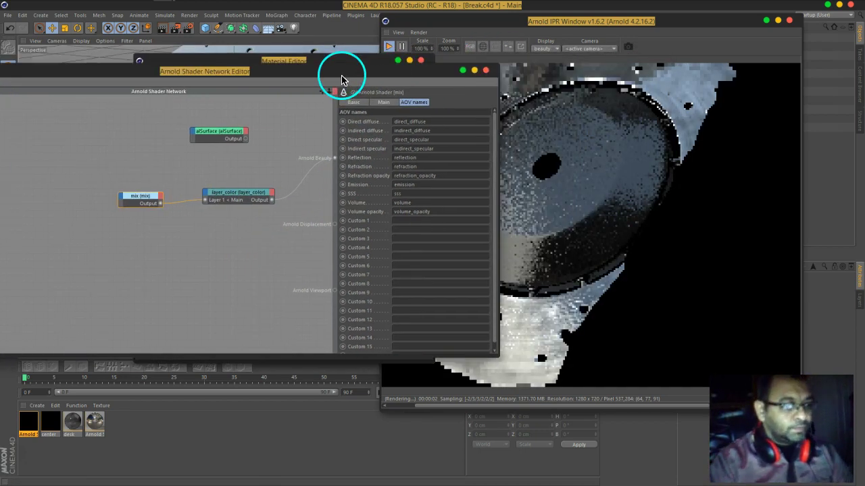
pyautogui.click(383, 102)
pyautogui.click(377, 122)
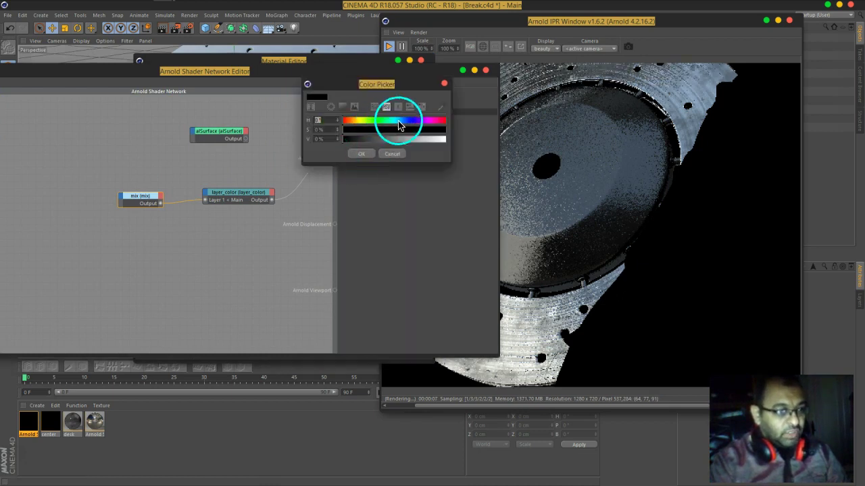
pyautogui.click(421, 106)
pyautogui.click(411, 108)
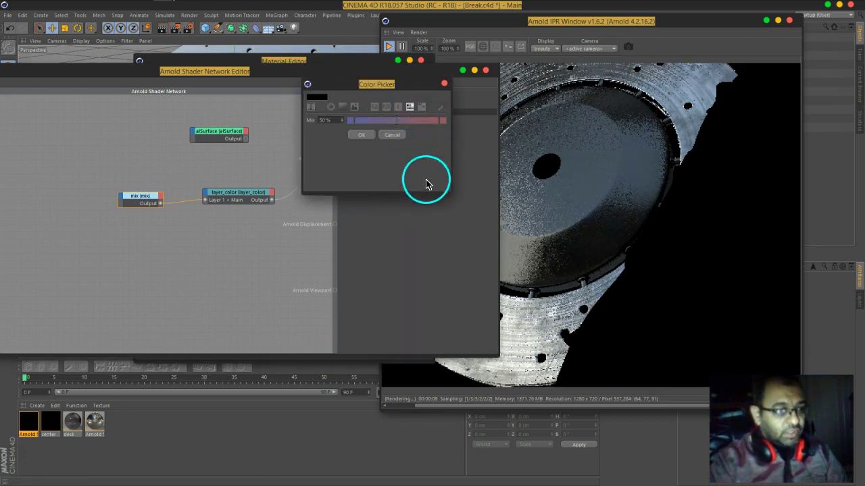
pyautogui.click(420, 108)
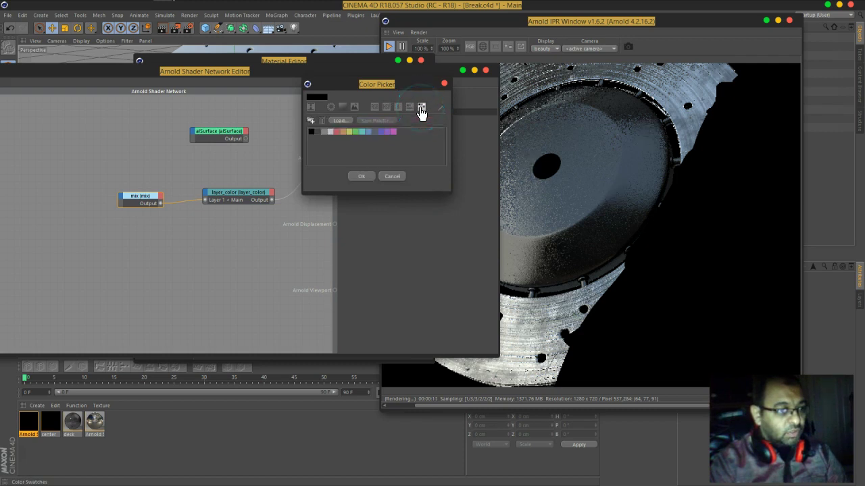
pyautogui.click(342, 107)
pyautogui.moveTo(389, 142); pyautogui.dragTo(385, 133)
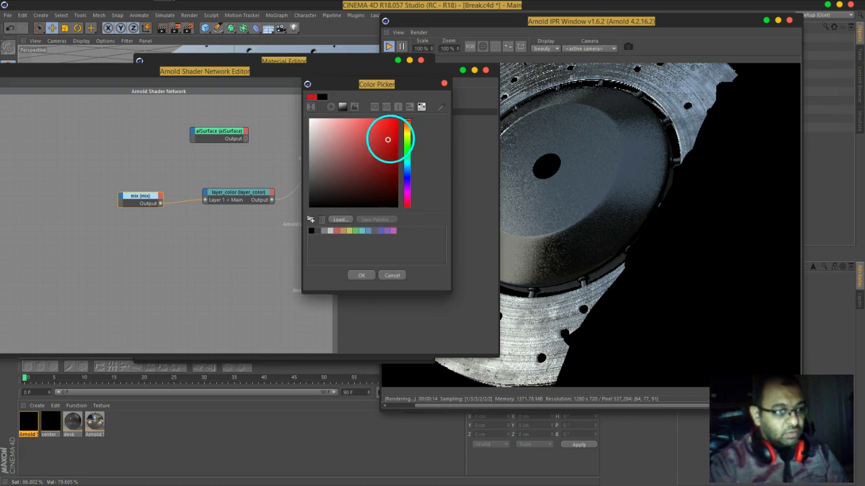
pyautogui.click(361, 275)
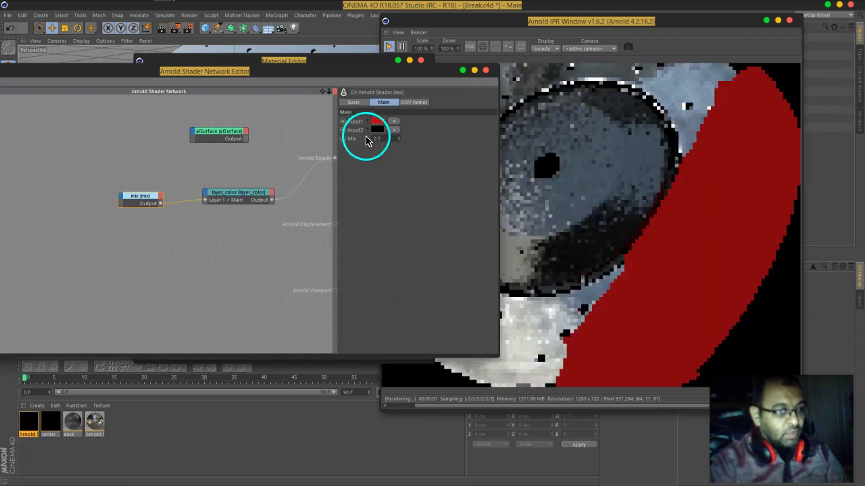
# - Try a lighter red for the mix shader's Input2 color
pyautogui.click(376, 129)
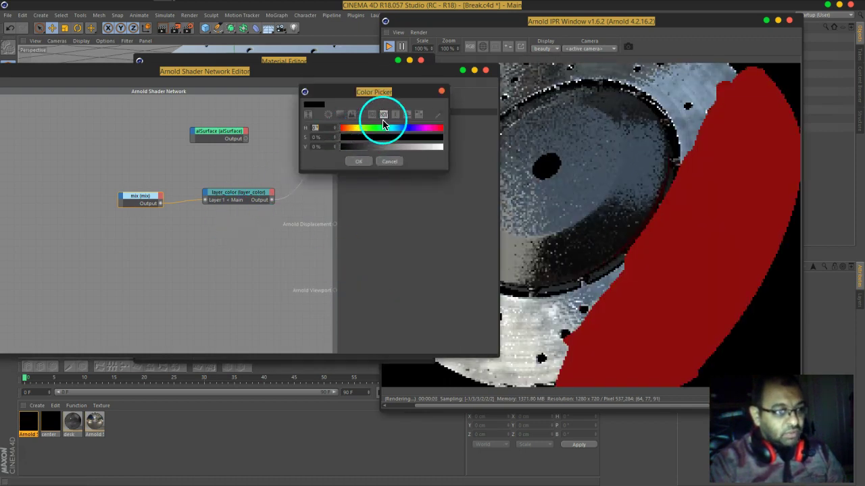
pyautogui.click(341, 117)
pyautogui.click(368, 137)
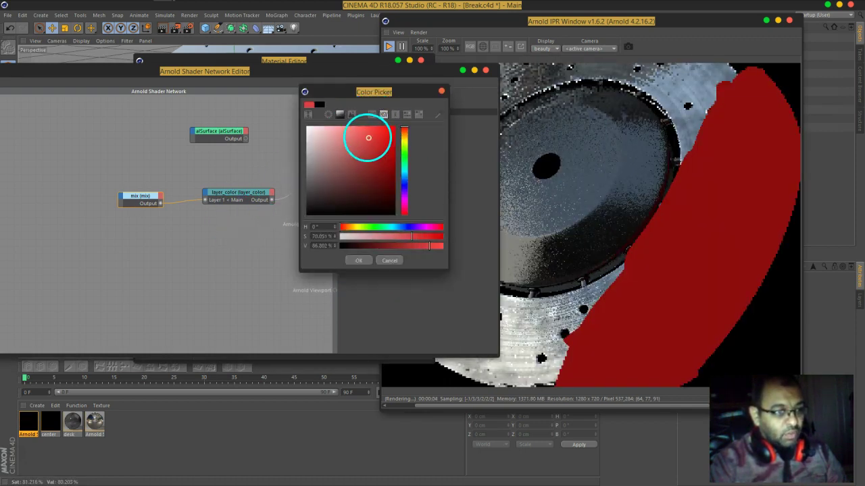
pyautogui.click(358, 260)
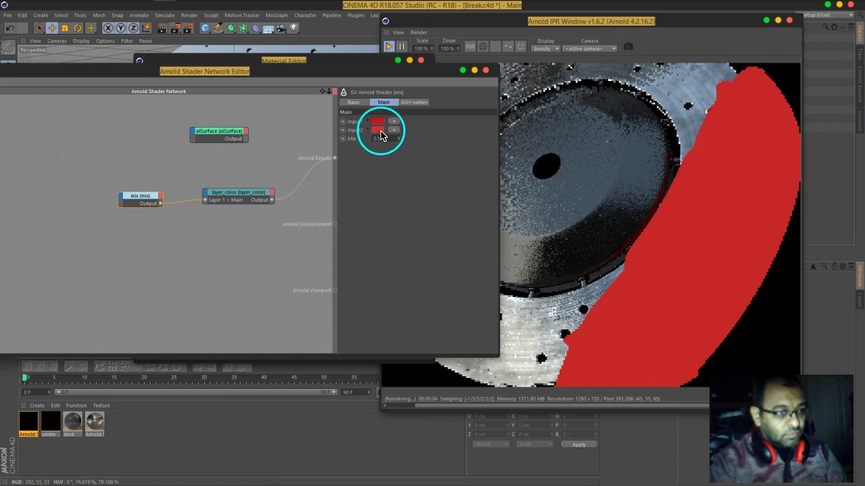
# - Set the mix shader's Input2 color to a dark red with about 77% saturation and 46% value
pyautogui.click(380, 125)
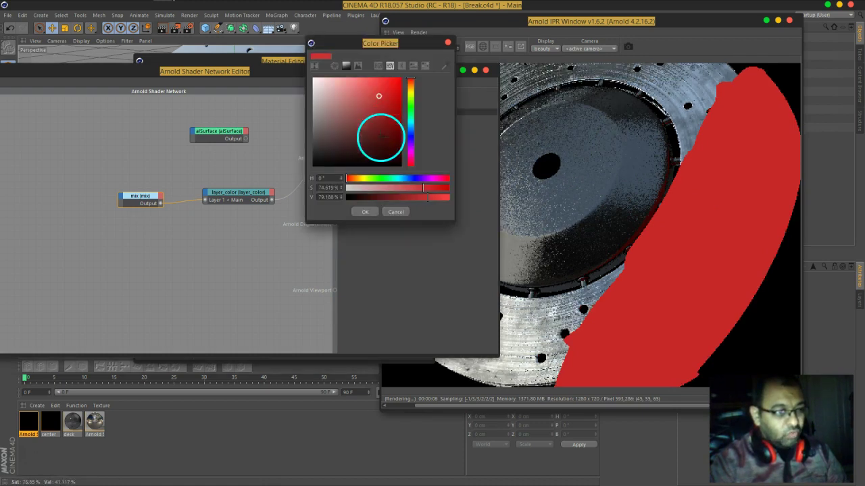
pyautogui.moveTo(379, 95); pyautogui.dragTo(381, 128)
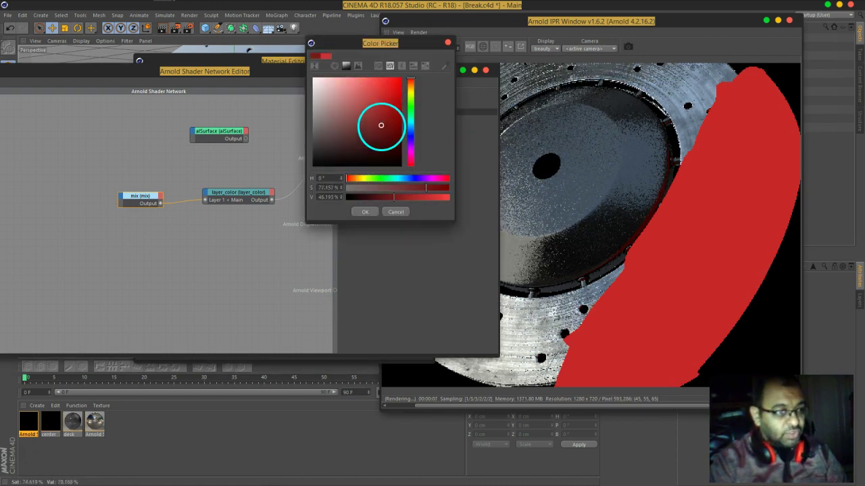
pyautogui.click(364, 211)
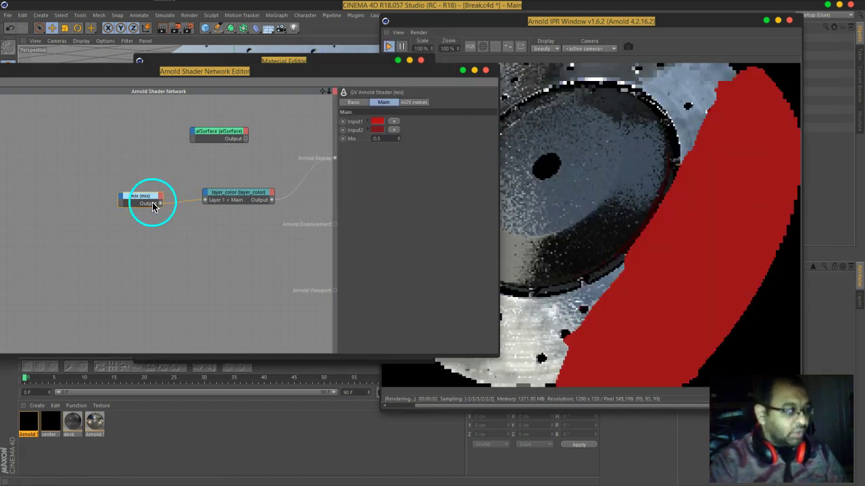
# - Add a utility shader to the network, connect its output to Arnold Beauty and check it in the IPR render
pyautogui.moveTo(209, 75); pyautogui.dragTo(381, 94)
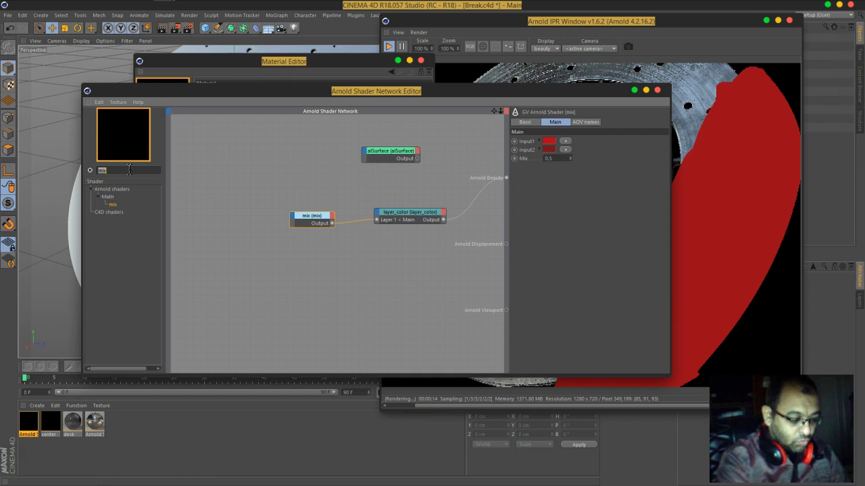
pyautogui.write('uti')
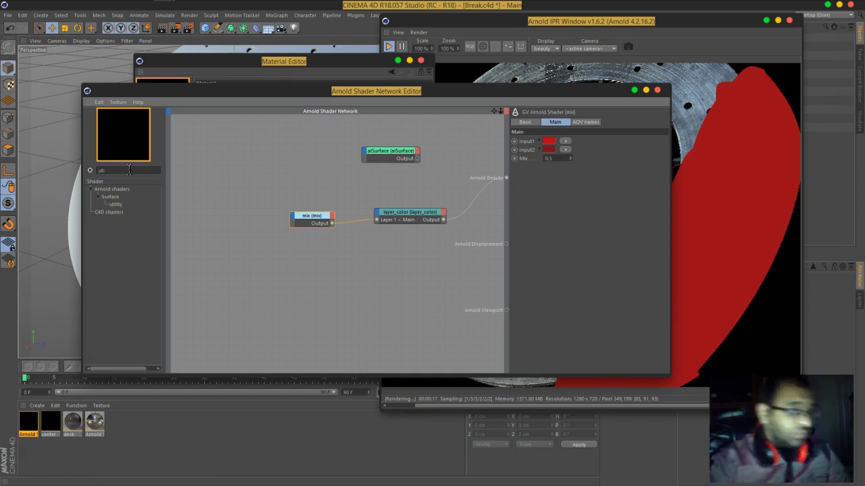
pyautogui.click(108, 206)
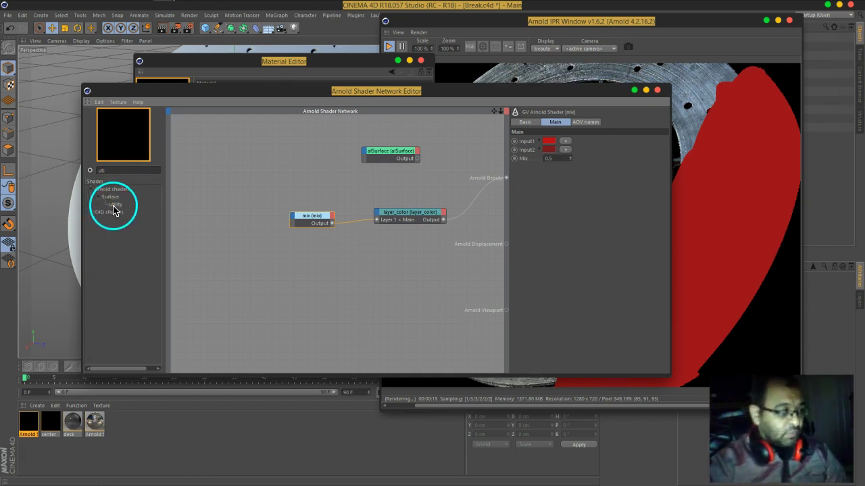
pyautogui.moveTo(117, 211); pyautogui.dragTo(507, 182)
pyautogui.moveTo(508, 92); pyautogui.dragTo(373, 78)
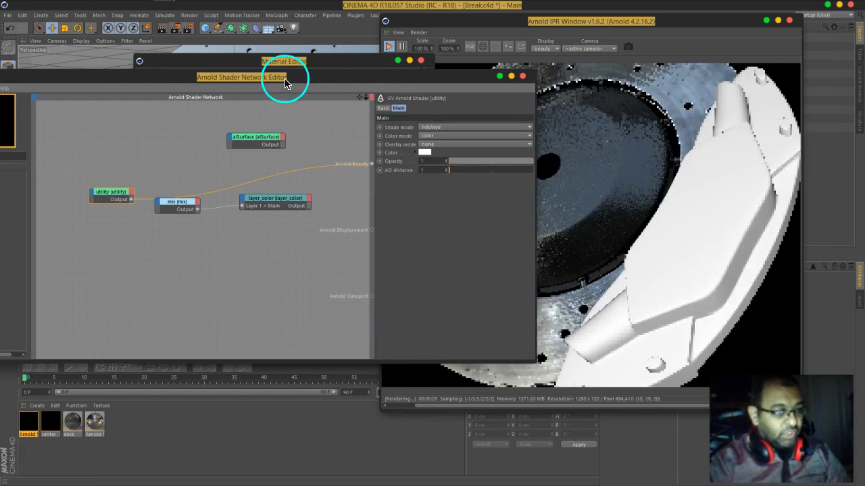
# - Add a ramp_float shader on the connection between the utility shader and Arnold Beauty, feeding its Input port
pyautogui.moveTo(281, 83); pyautogui.dragTo(431, 101)
pyautogui.click(130, 173)
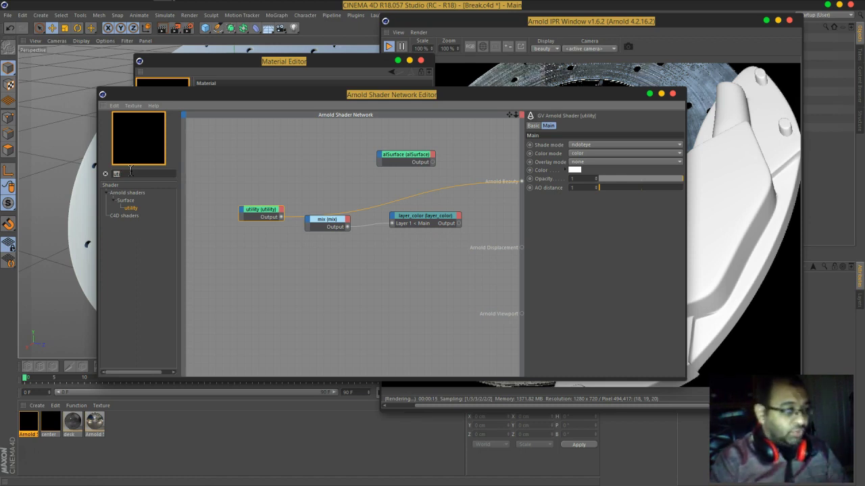
pyautogui.write('ra')
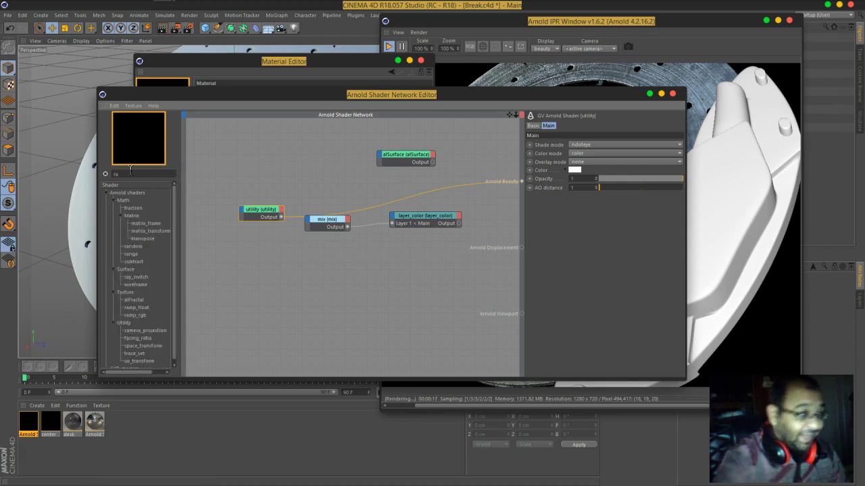
pyautogui.write('m')
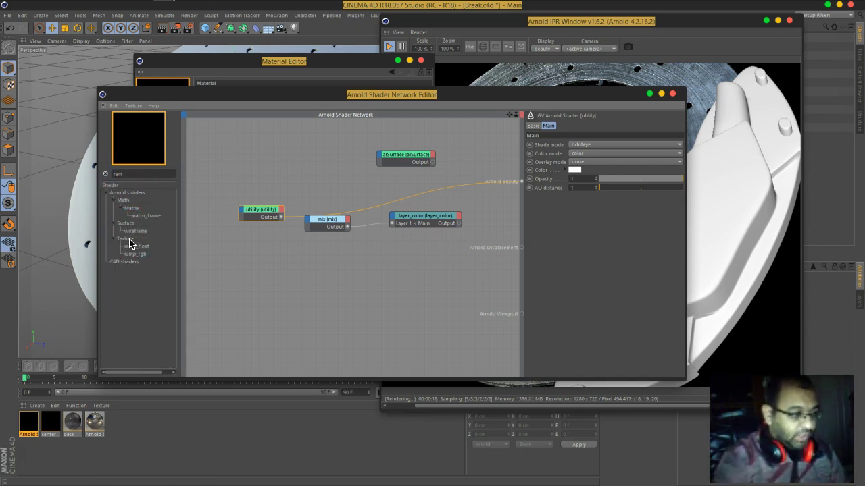
pyautogui.moveTo(142, 247); pyautogui.dragTo(280, 234)
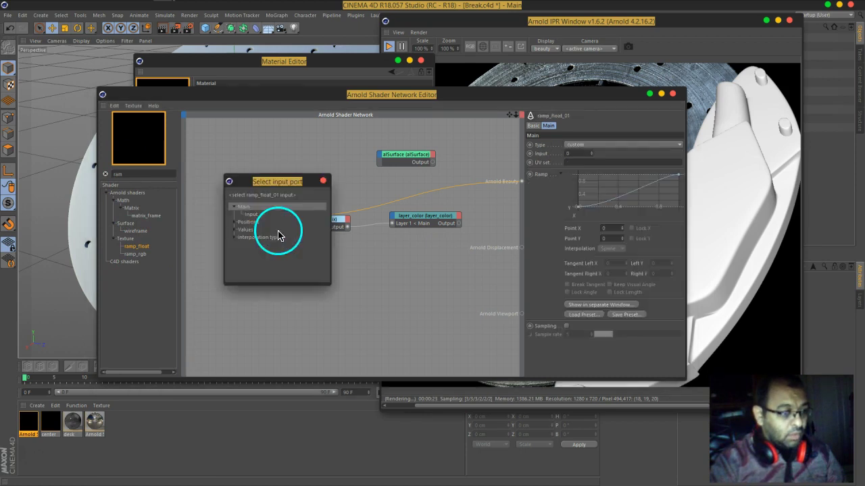
pyautogui.click(268, 216)
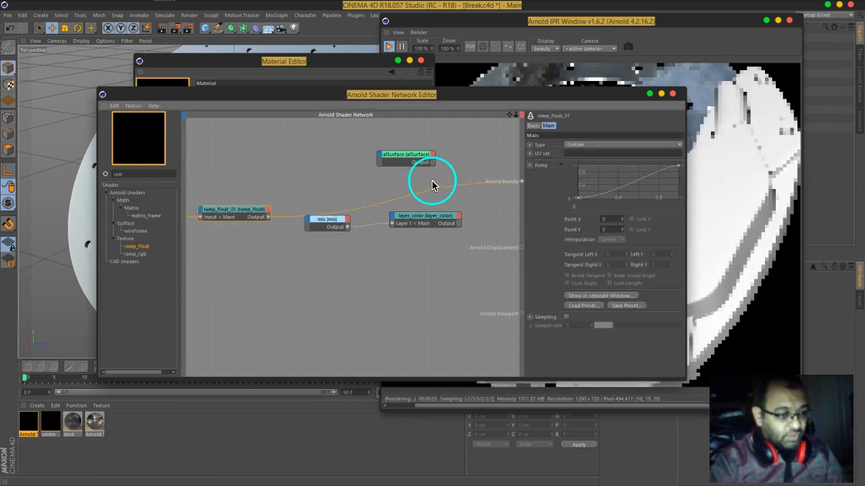
# - Arrange the utility and ramp_float nodes in a row above the mix and layer_color nodes
pyautogui.moveTo(246, 216); pyautogui.dragTo(341, 196)
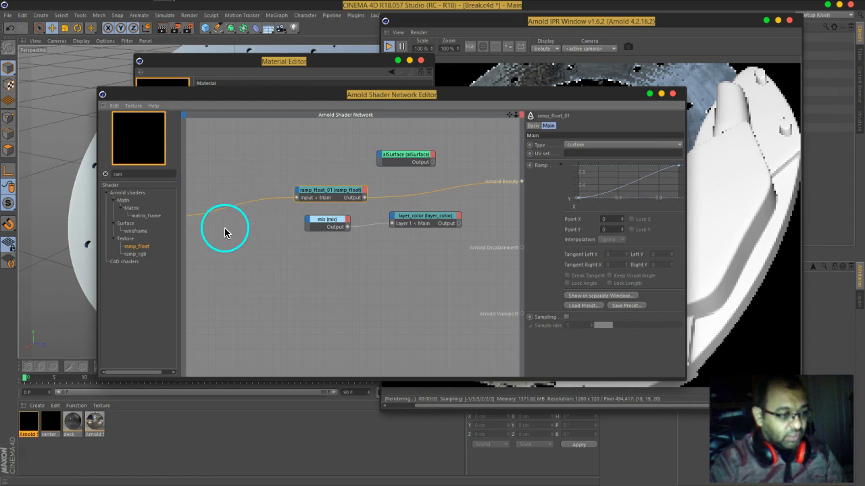
pyautogui.moveTo(226, 230); pyautogui.dragTo(270, 222, button='middle')
pyautogui.moveTo(200, 205); pyautogui.dragTo(313, 187)
pyautogui.moveTo(431, 236); pyautogui.dragTo(346, 250, button='middle')
pyautogui.moveTo(308, 199); pyautogui.dragTo(350, 198)
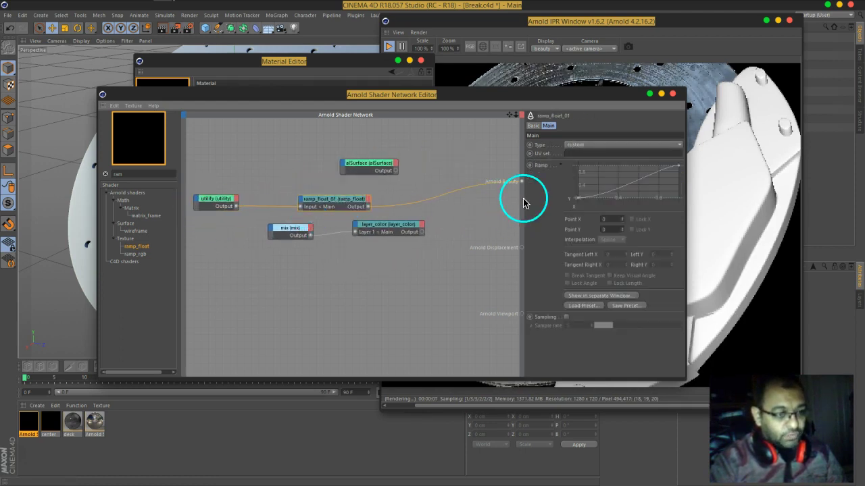
# - Add a middle point to the ramp_float curve and place it at about X 0.632, Y 0.272
pyautogui.moveTo(594, 112); pyautogui.dragTo(417, 115)
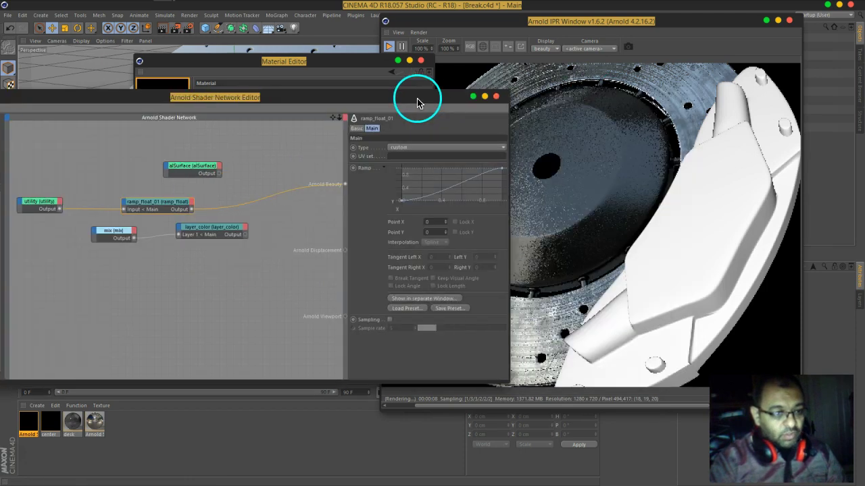
pyautogui.click(400, 202)
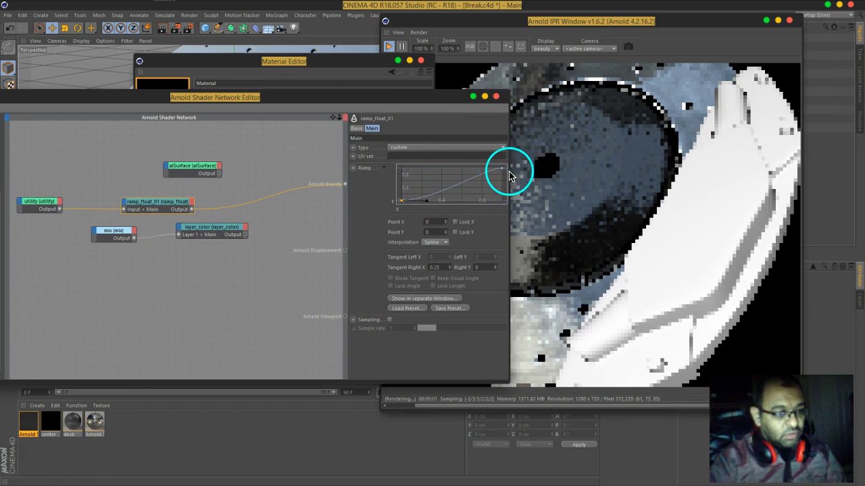
pyautogui.moveTo(508, 173)
pyautogui.mouseDown()
pyautogui.moveTo(513, 182)
pyautogui.moveTo(515, 158)
pyautogui.mouseUp()
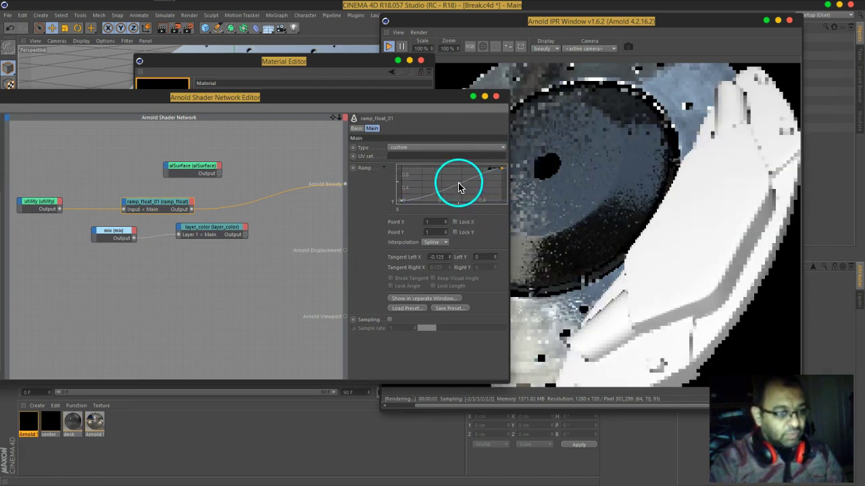
pyautogui.keyDown('ctrl'); pyautogui.click(456, 185); pyautogui.keyUp('ctrl')
pyautogui.moveTo(454, 189)
pyautogui.mouseDown()
pyautogui.moveTo(444, 177)
pyautogui.moveTo(465, 196)
pyautogui.mouseUp()
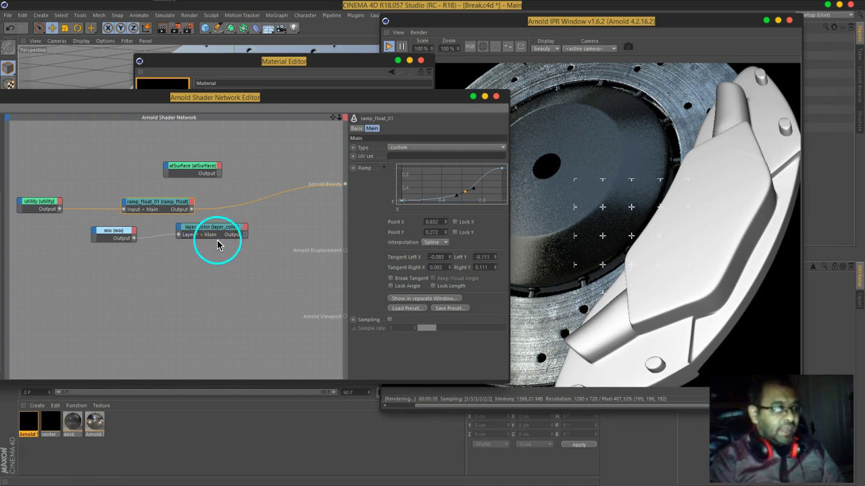
# - Connect the ramp_float output to the mix shader's Mix input and the layer_color output to Arnold Beauty
pyautogui.moveTo(193, 212); pyautogui.dragTo(117, 244)
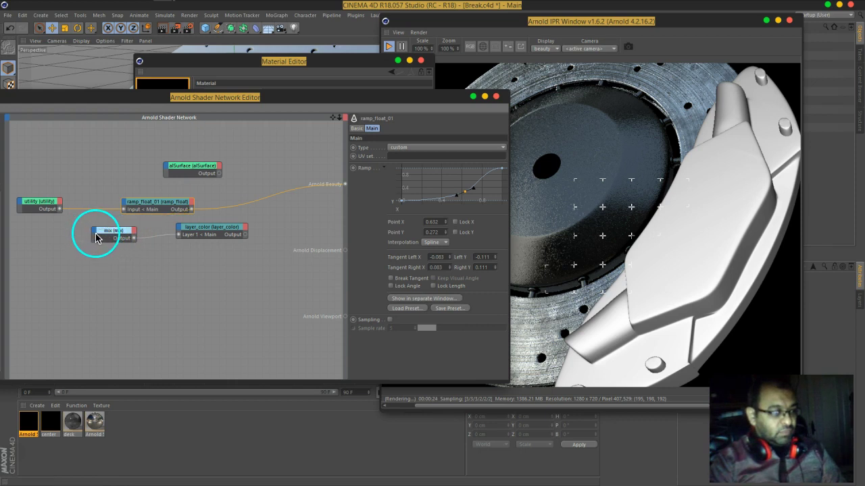
pyautogui.moveTo(188, 235); pyautogui.dragTo(102, 236)
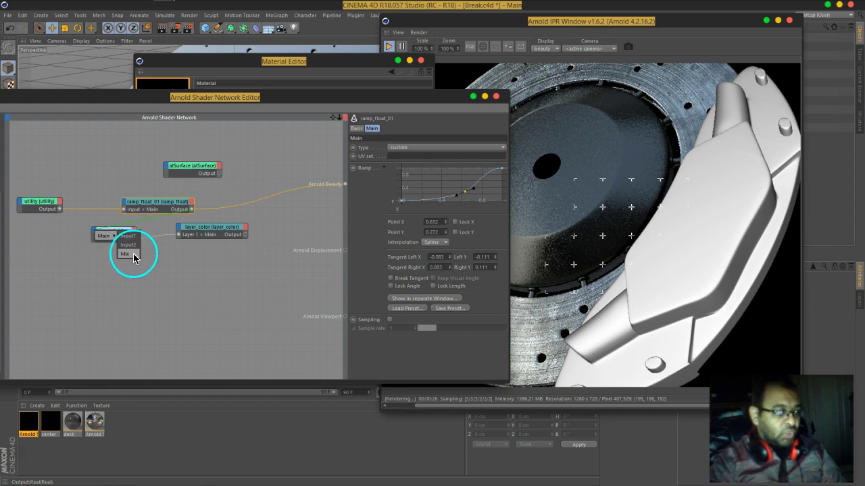
pyautogui.moveTo(247, 245); pyautogui.dragTo(345, 184)
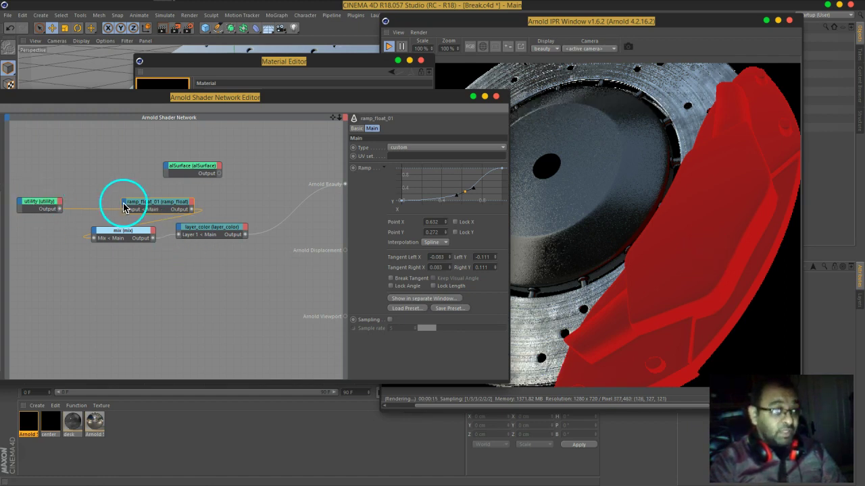
# - Raise the middle point of the ramp_float curve to about X 0.645, Y 0.36, and move the layer_color node farther from mix
pyautogui.moveTo(466, 194); pyautogui.dragTo(466, 194)
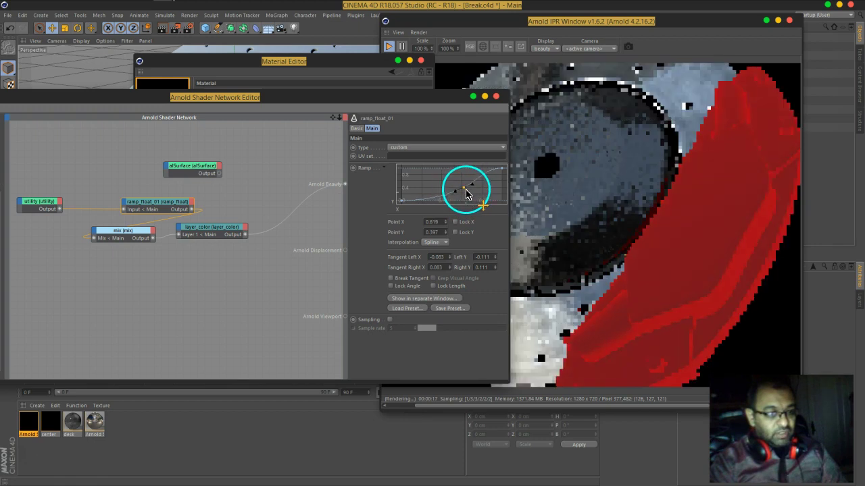
pyautogui.click(392, 213)
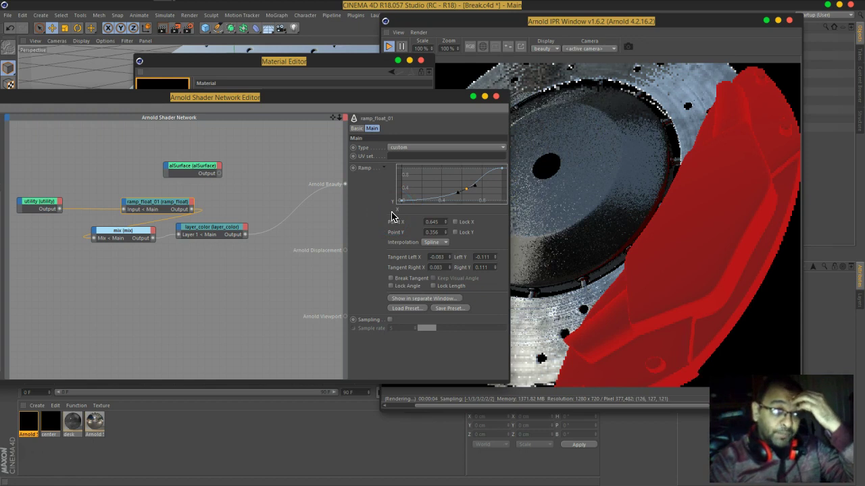
pyautogui.moveTo(219, 230); pyautogui.dragTo(256, 233)
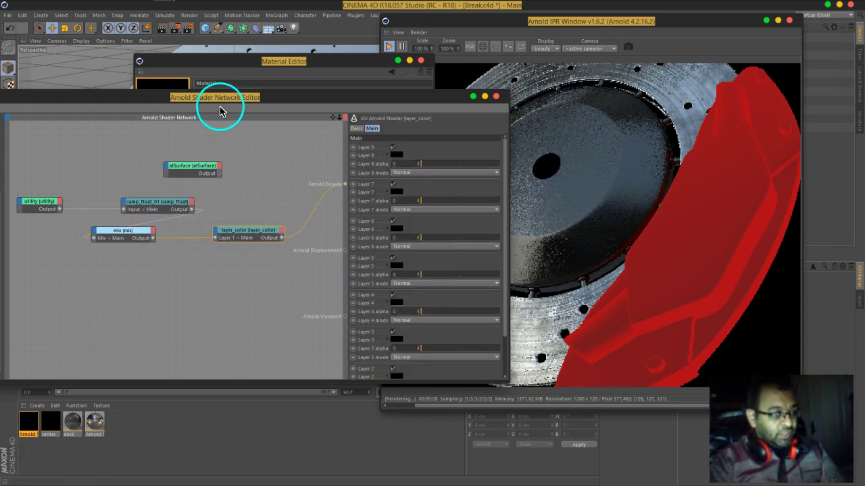
# - Add an image shader using the BW5.png texture from the Masks folder, copying the file to the project location
pyautogui.moveTo(220, 103); pyautogui.dragTo(371, 120)
pyautogui.click(99, 213)
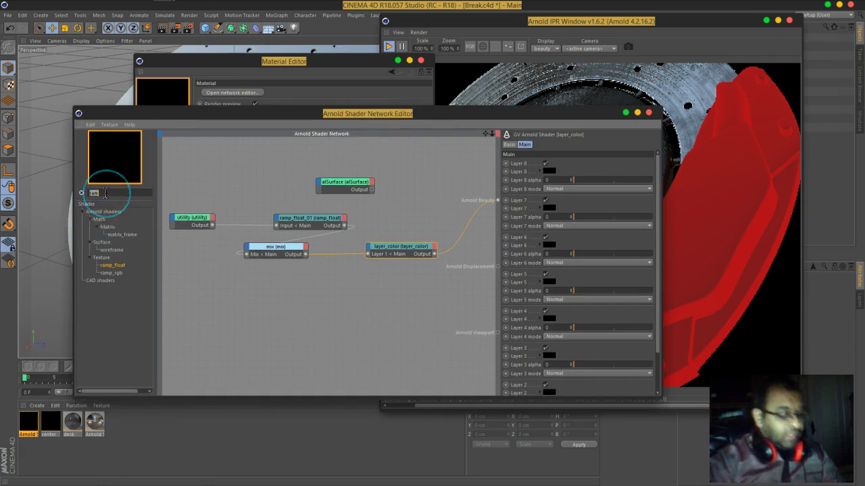
pyautogui.write('ima')
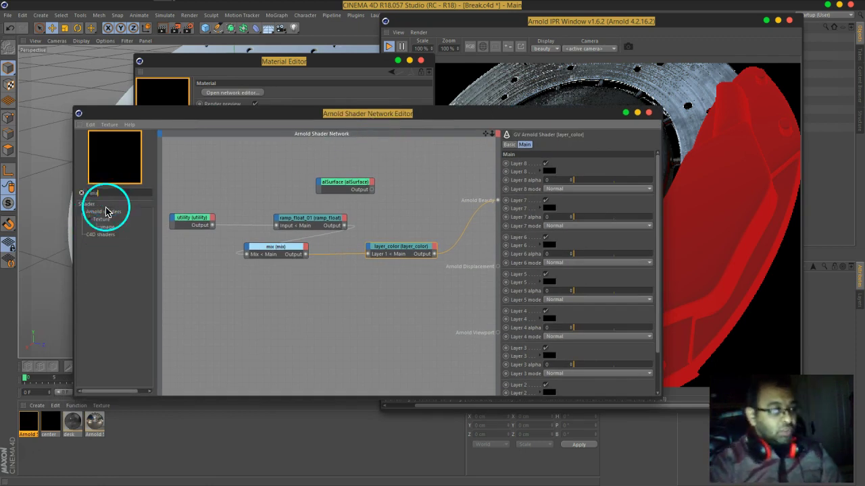
pyautogui.moveTo(110, 229); pyautogui.dragTo(326, 270)
pyautogui.click(483, 229)
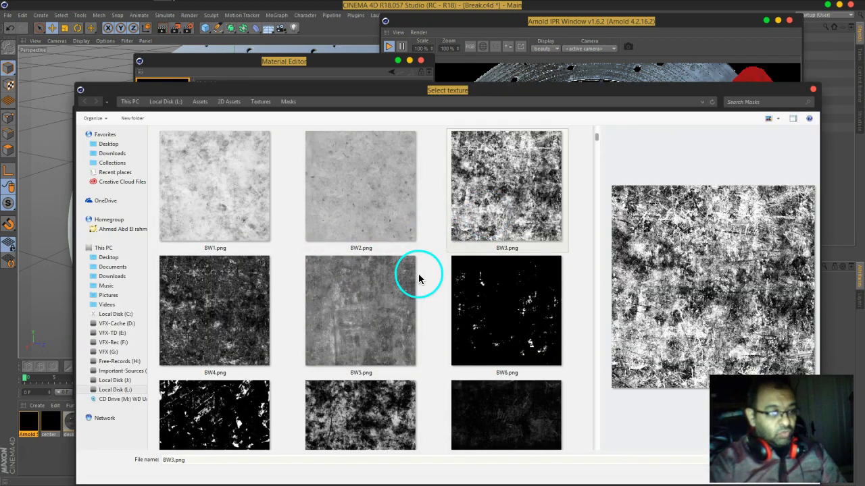
pyautogui.scroll(-1, 420, 267)
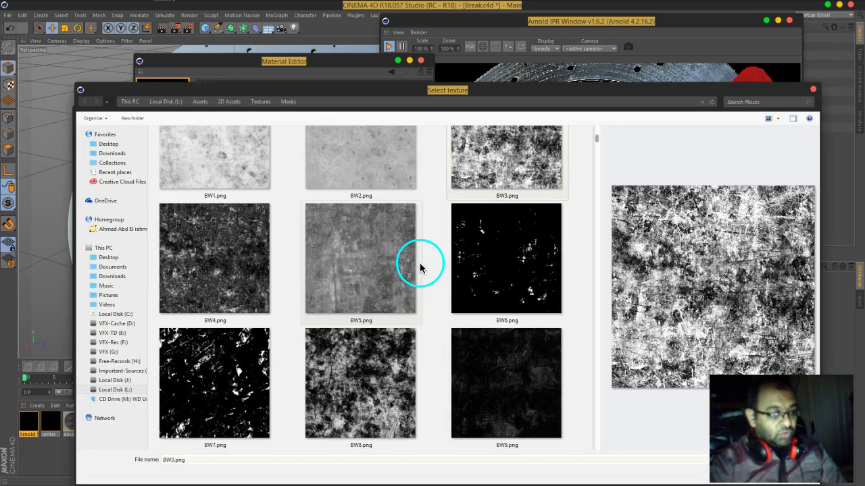
pyautogui.click(360, 277)
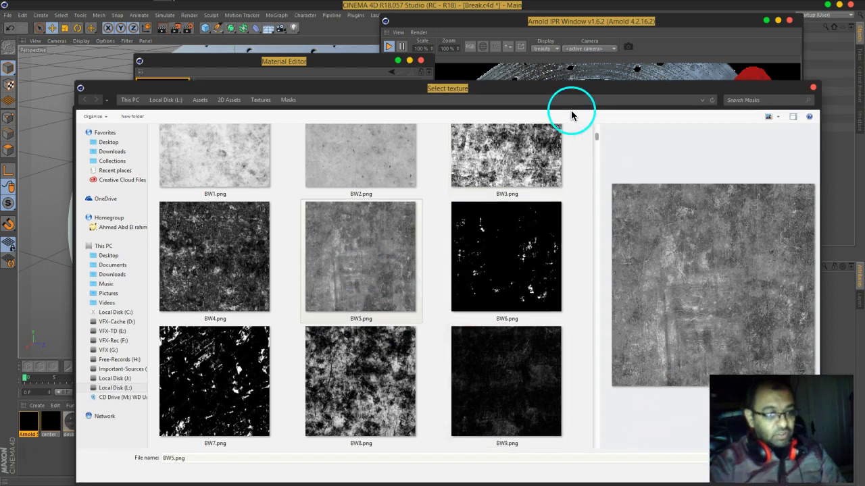
pyautogui.moveTo(550, 92); pyautogui.dragTo(419, 55)
pyautogui.click(608, 435)
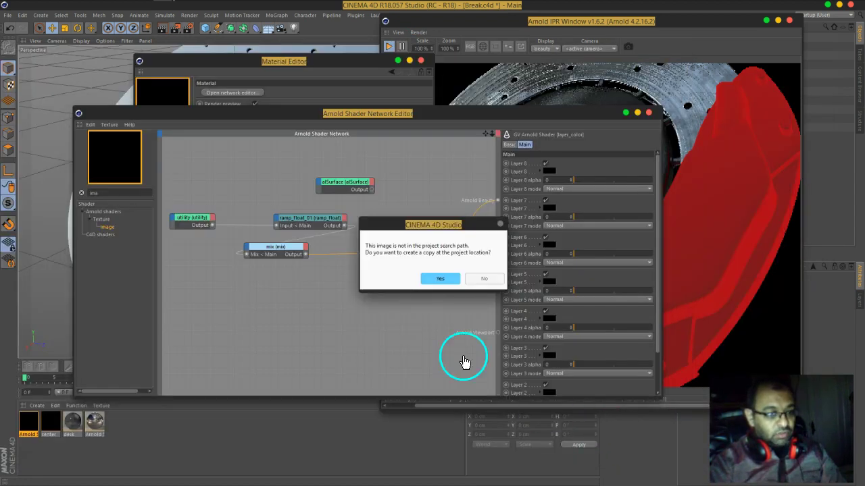
pyautogui.click(440, 278)
# - Connect the image shader's output to Arnold Beauty to preview the grunge texture on the caliper in the IPR render
pyautogui.moveTo(331, 272); pyautogui.dragTo(497, 203)
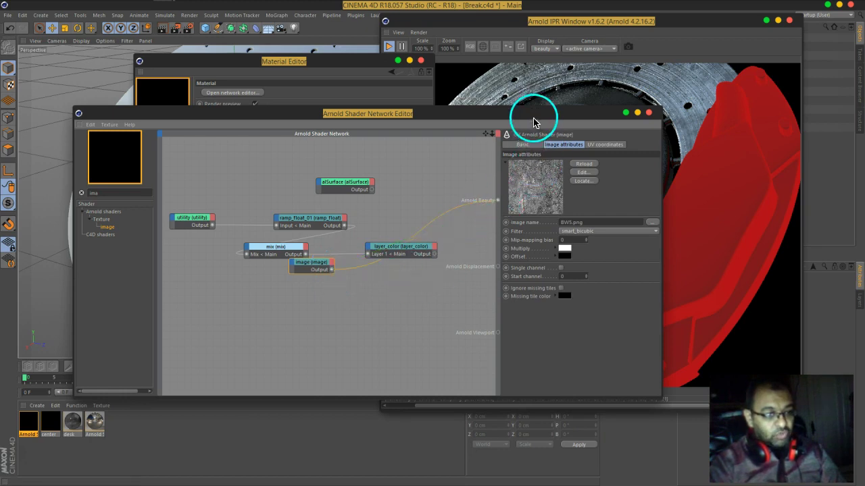
pyautogui.moveTo(533, 116); pyautogui.dragTo(436, 119)
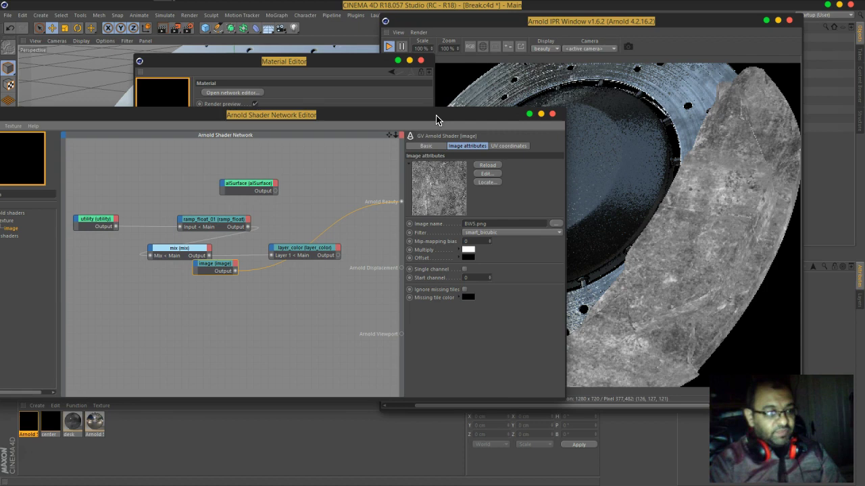
pyautogui.moveTo(437, 120); pyautogui.dragTo(503, 119)
# - Connect the image shader's output to the Layer 2 input of layer_color and set Layer 2 alpha to 1
pyautogui.moveTo(294, 269); pyautogui.dragTo(344, 251)
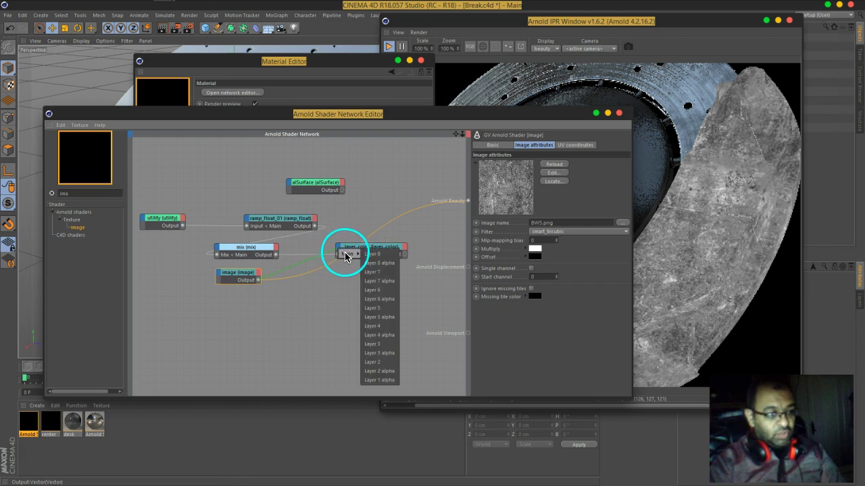
pyautogui.click(381, 362)
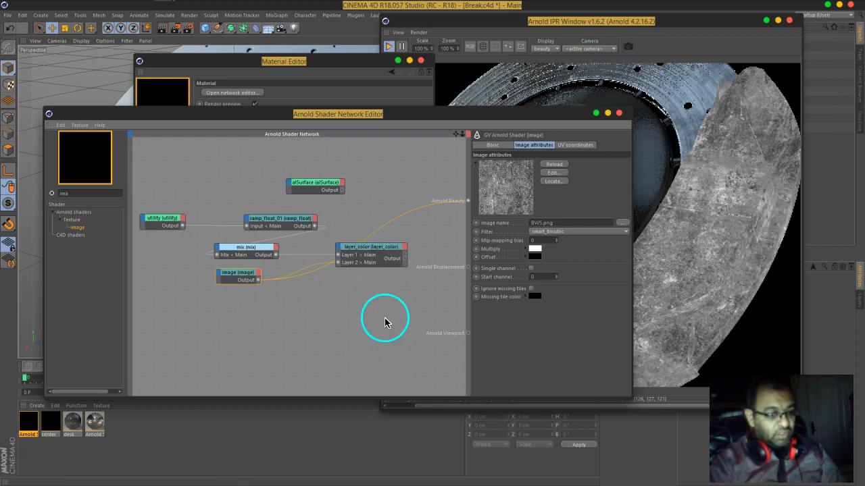
pyautogui.click(367, 256)
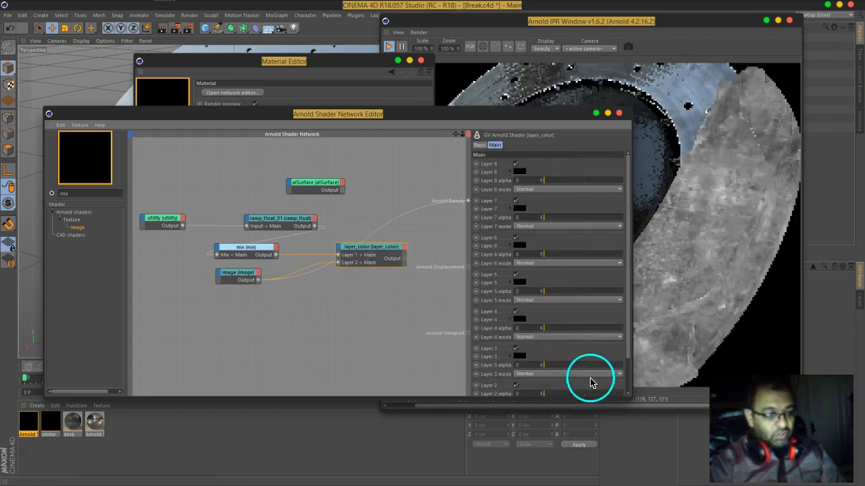
pyautogui.scroll(-2, 625, 374)
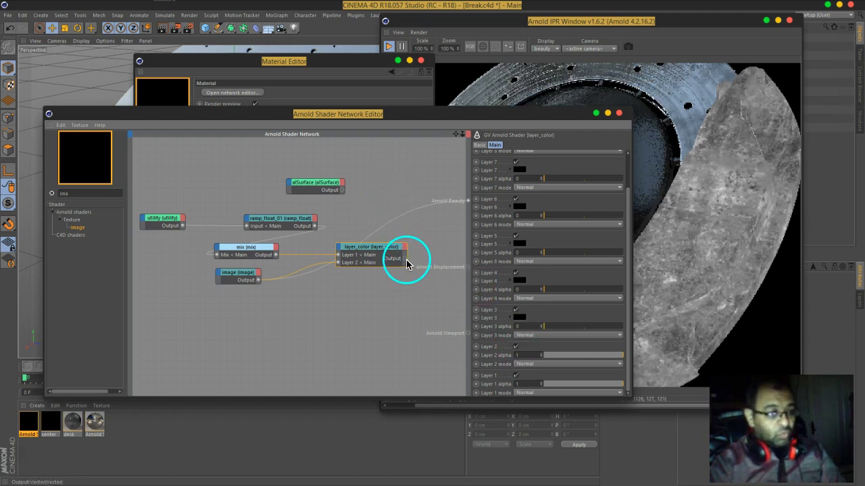
# - Route layer_color's output to Arnold Beauty and arrange the image node above the utility, ramp_float and mix chain
pyautogui.moveTo(469, 205); pyautogui.dragTo(468, 201)
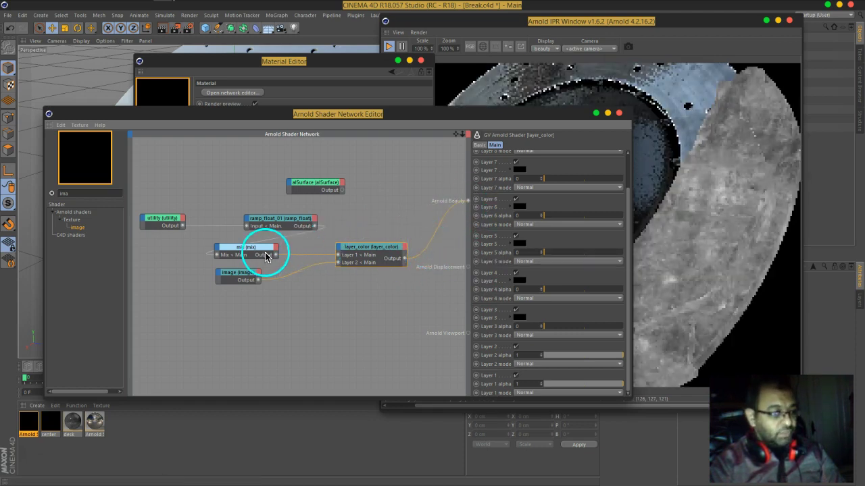
pyautogui.moveTo(362, 254)
pyautogui.mouseDown()
pyautogui.moveTo(367, 282)
pyautogui.moveTo(353, 257)
pyautogui.moveTo(375, 247)
pyautogui.mouseUp()
pyautogui.moveTo(261, 268)
pyautogui.mouseDown()
pyautogui.moveTo(280, 225)
pyautogui.moveTo(154, 247)
pyautogui.moveTo(257, 252)
pyautogui.moveTo(291, 317)
pyautogui.mouseUp()
pyautogui.click(225, 251)
pyautogui.moveTo(273, 223); pyautogui.dragTo(233, 304)
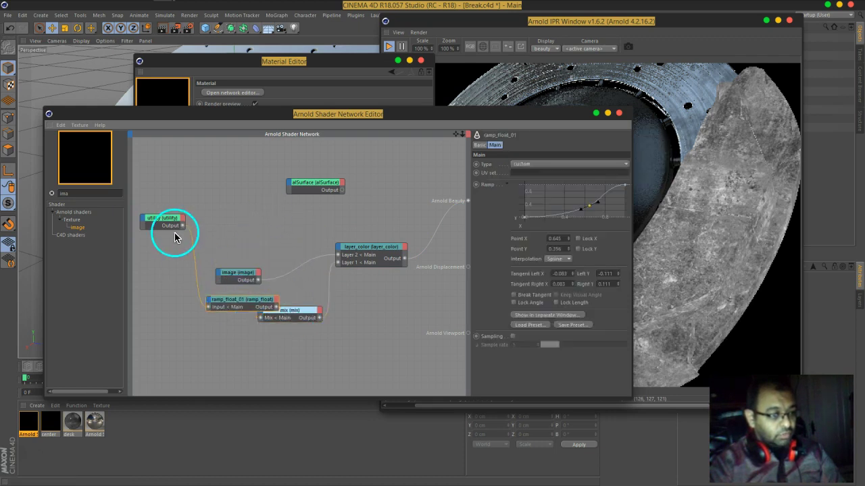
pyautogui.moveTo(167, 224); pyautogui.dragTo(177, 321)
pyautogui.moveTo(241, 280); pyautogui.dragTo(236, 231)
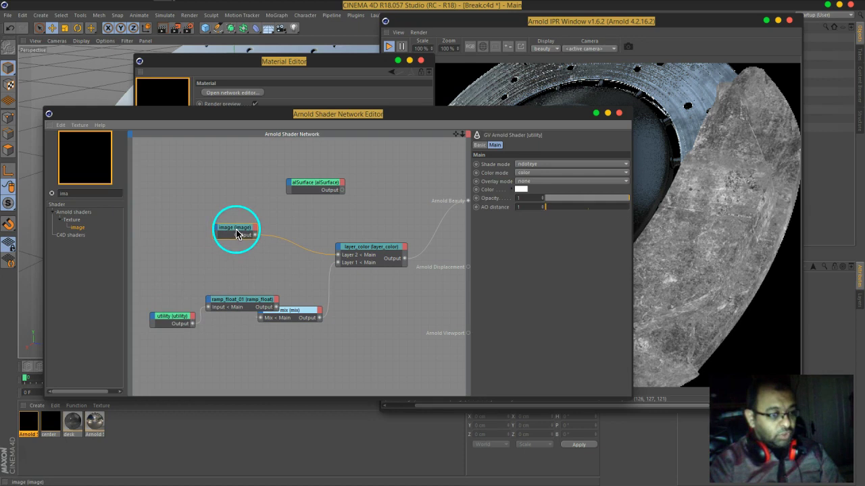
pyautogui.moveTo(218, 331); pyautogui.dragTo(150, 289)
pyautogui.moveTo(248, 303); pyautogui.dragTo(233, 265)
pyautogui.click(263, 309)
# - Set layer_color's Layer 2 mode to Multiply and shift the network editor off the render to check the caliper
pyautogui.click(373, 260)
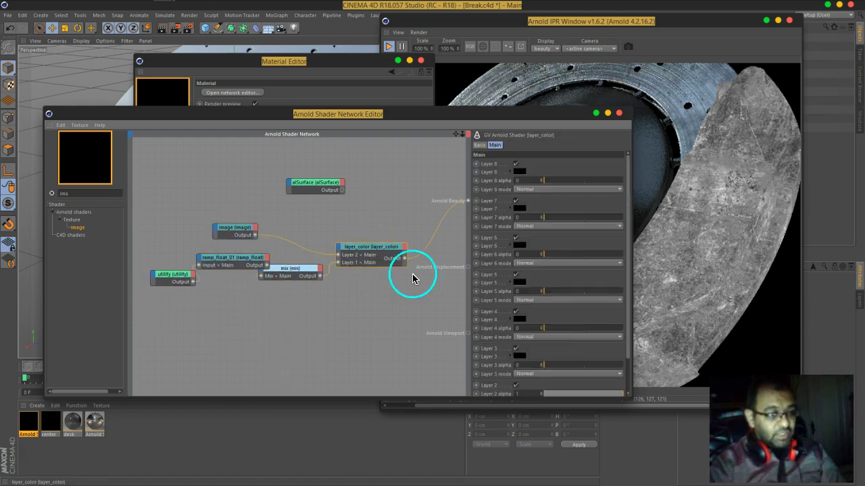
pyautogui.scroll(-2, 563, 304)
pyautogui.click(537, 364)
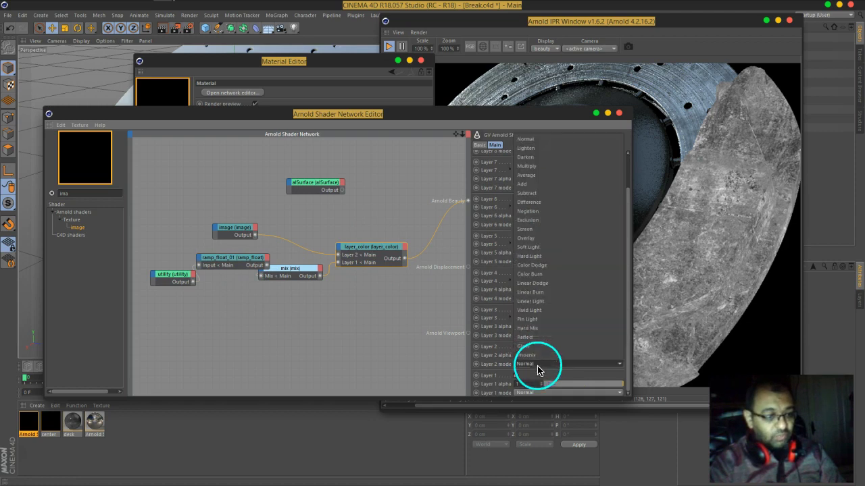
pyautogui.click(534, 169)
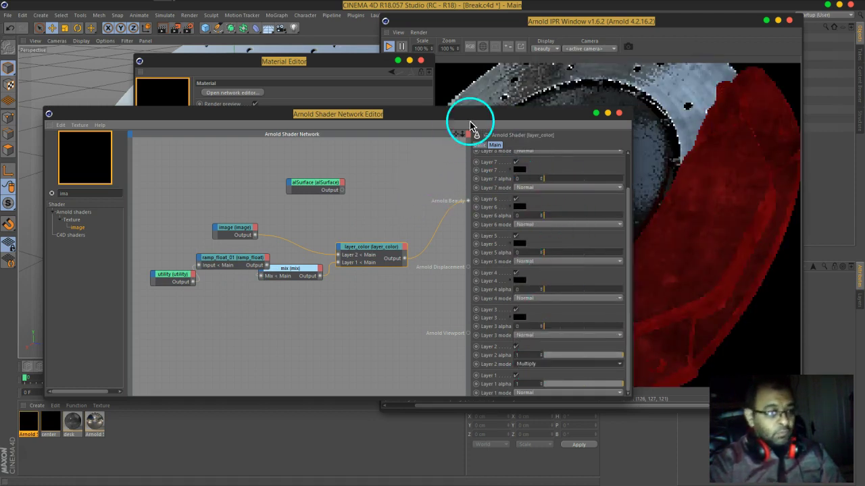
pyautogui.moveTo(480, 115); pyautogui.dragTo(387, 111)
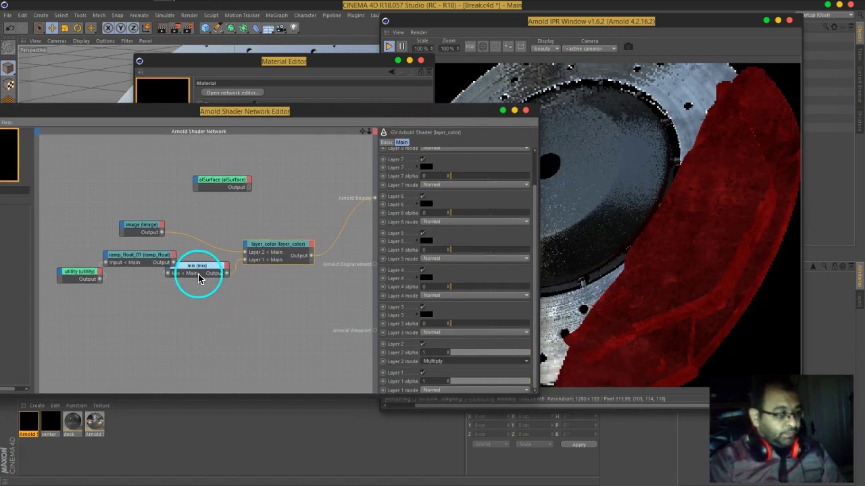
# - Insert a ramp_float shader after the image node feeding Layer 2, and space out the mix, image and new ramp nodes
pyautogui.moveTo(198, 277); pyautogui.dragTo(213, 283)
pyautogui.click(151, 230)
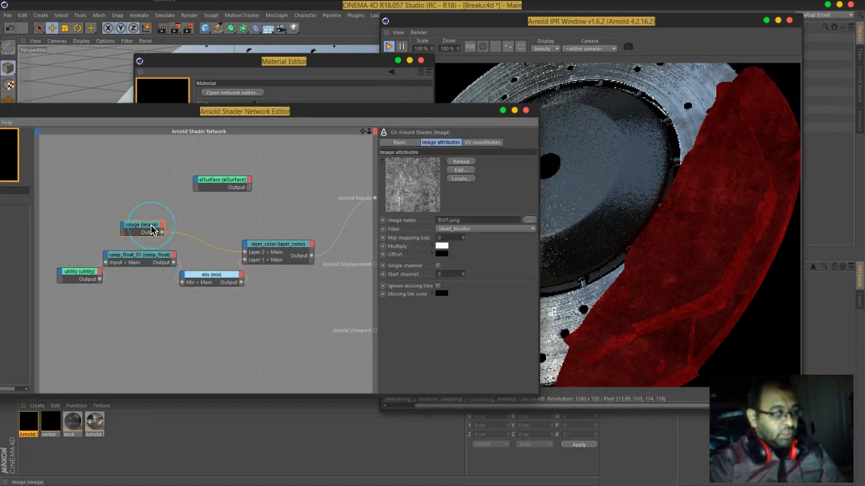
pyautogui.moveTo(223, 113); pyautogui.dragTo(351, 122)
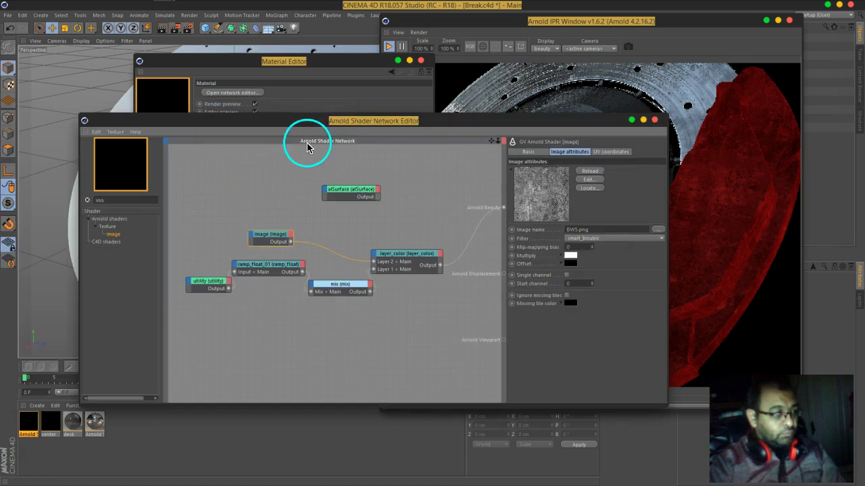
pyautogui.doubleClick(134, 199)
pyautogui.write('ra')
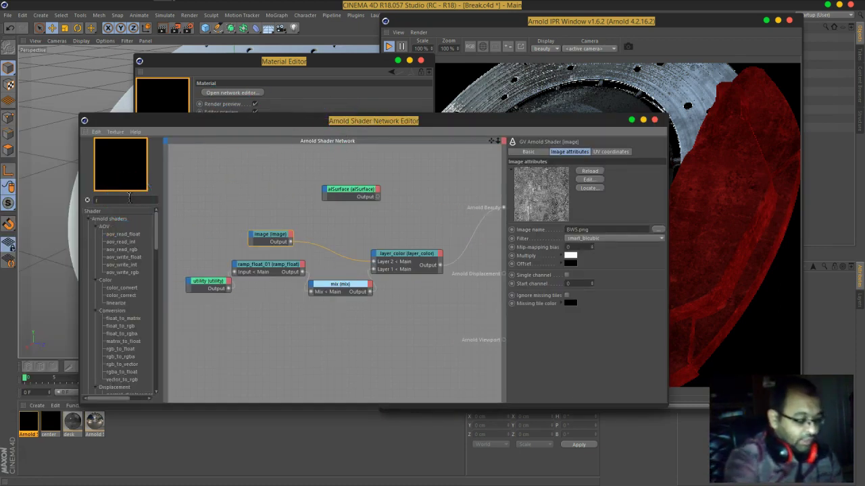
pyautogui.write('amp')
pyautogui.moveTo(116, 235); pyautogui.dragTo(275, 242)
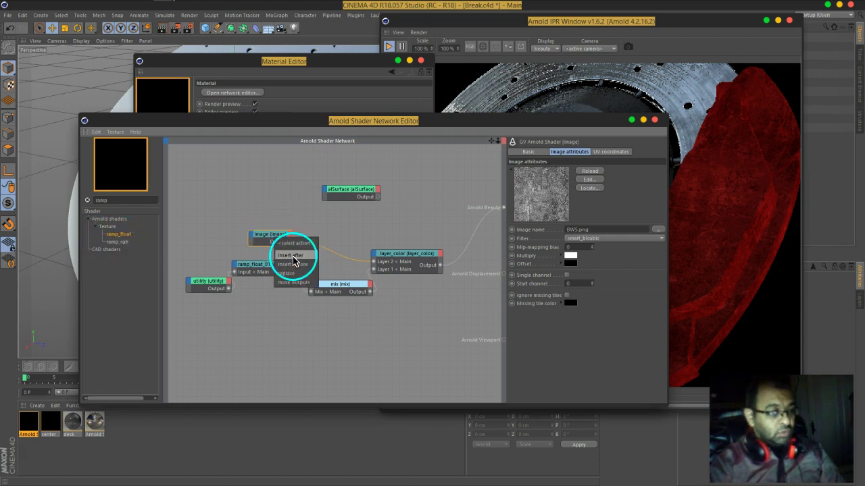
pyautogui.click(289, 256)
pyautogui.click(266, 243)
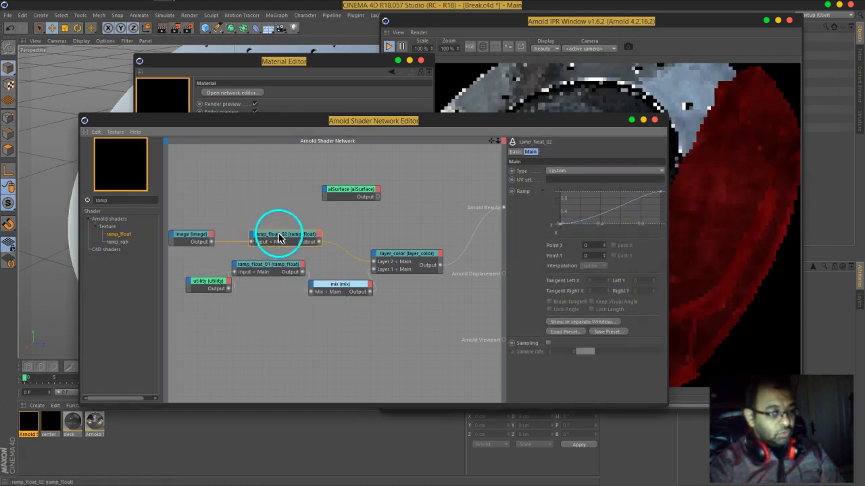
pyautogui.moveTo(276, 242); pyautogui.dragTo(293, 245)
pyautogui.moveTo(198, 238); pyautogui.dragTo(229, 243)
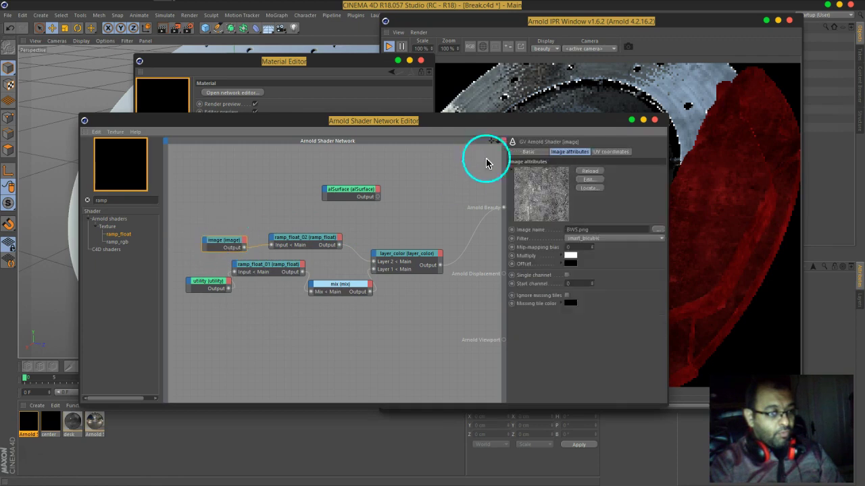
# - Connect the ramp_float_02 output to Arnold Beauty to preview the ramped grunge texture on the caliper
pyautogui.moveTo(479, 121); pyautogui.dragTo(315, 111)
pyautogui.click(151, 235)
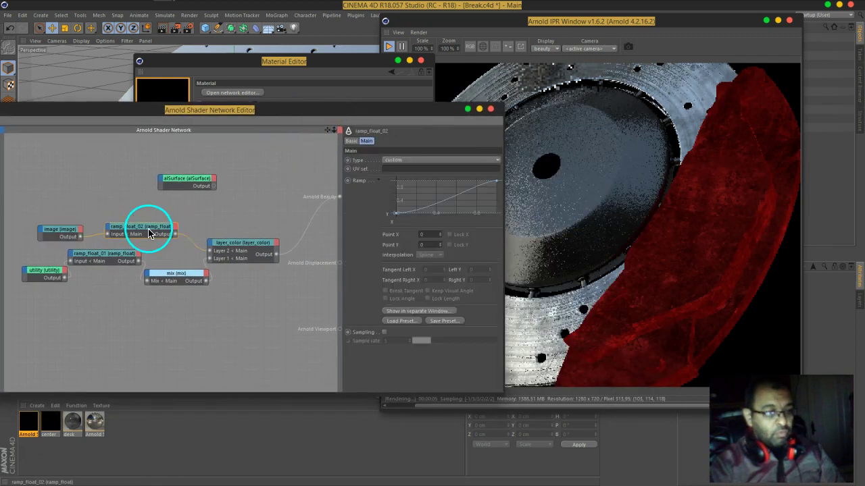
pyautogui.moveTo(174, 237); pyautogui.dragTo(340, 197)
pyautogui.click(324, 256)
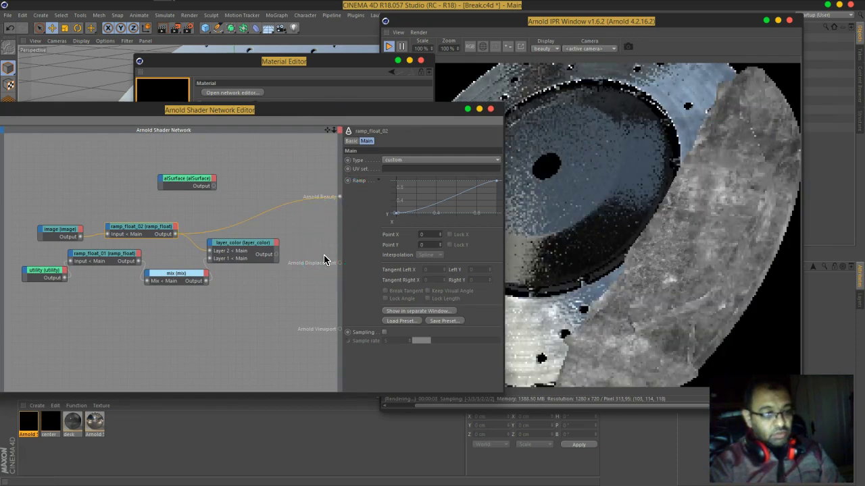
# - Invert the ramp_float_02 curve and flatten it to about Y 0.667 at X 0 and Y 0.389 at X 1
pyautogui.moveTo(396, 219); pyautogui.dragTo(500, 295)
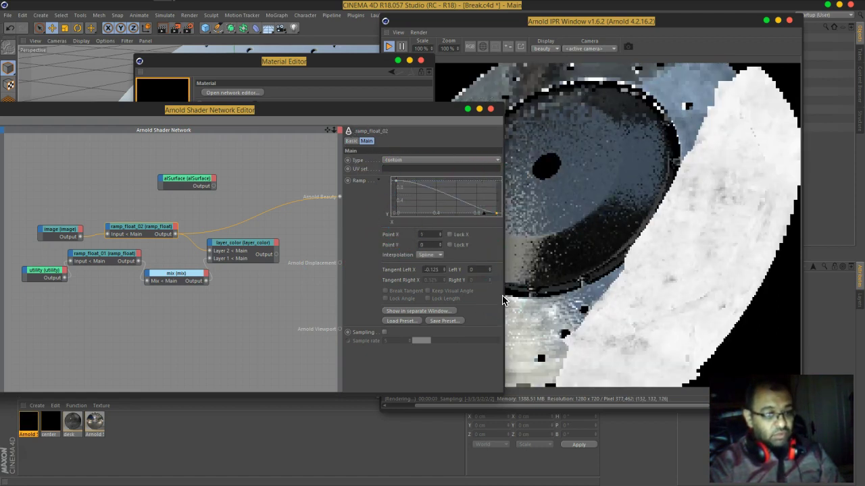
pyautogui.moveTo(412, 230); pyautogui.dragTo(391, 196)
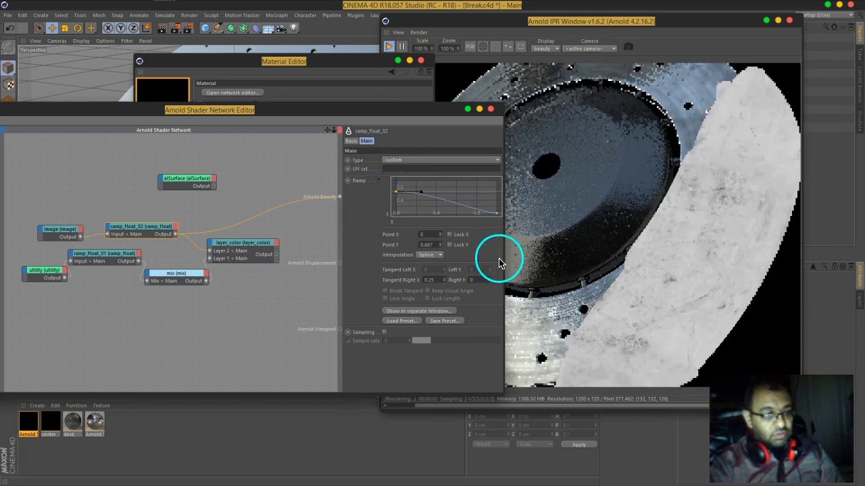
pyautogui.moveTo(500, 223); pyautogui.dragTo(502, 206)
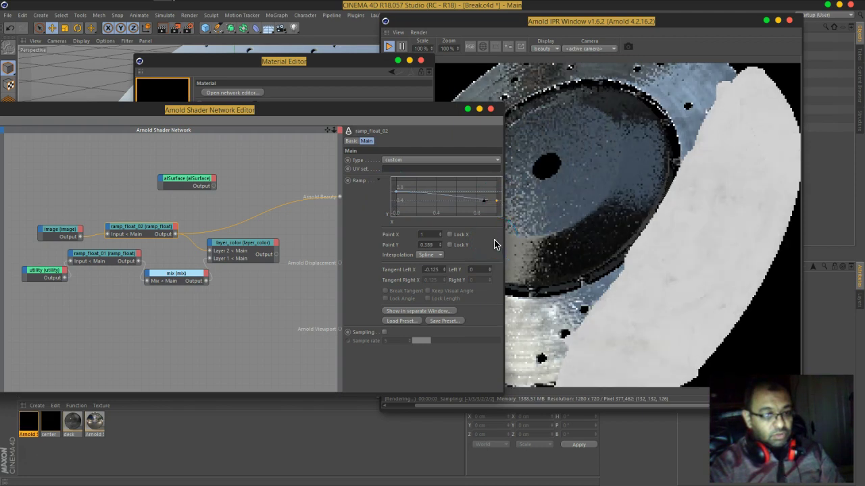
# - Reconnect layer_color's output to Arnold Beauty and lower the ramp_float_02 point at X 1 to about Y 0.25
pyautogui.moveTo(276, 254); pyautogui.dragTo(341, 196)
pyautogui.click(314, 299)
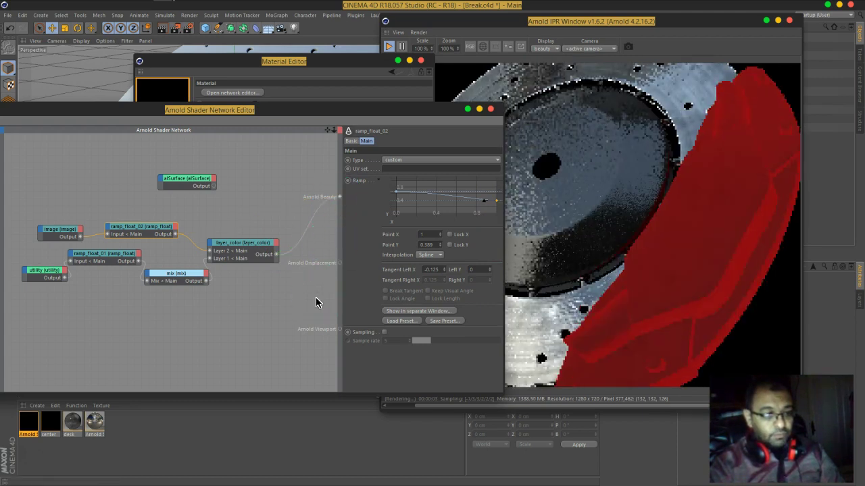
pyautogui.click(321, 304)
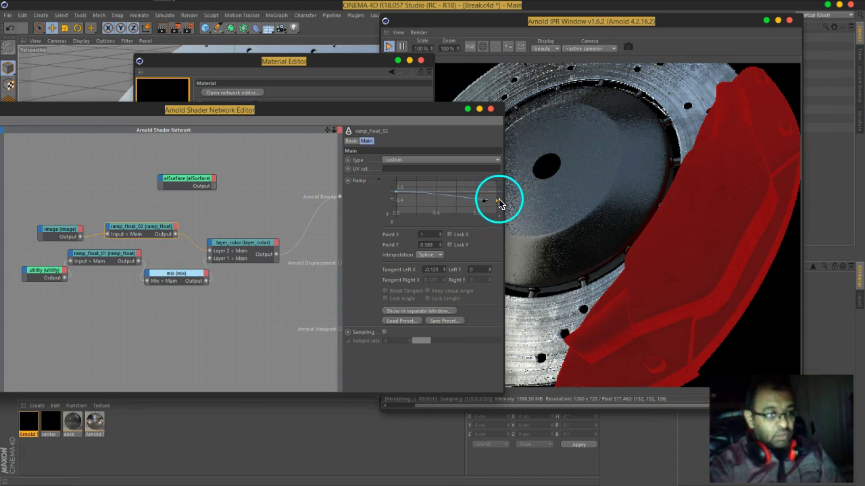
pyautogui.moveTo(497, 202); pyautogui.dragTo(500, 206)
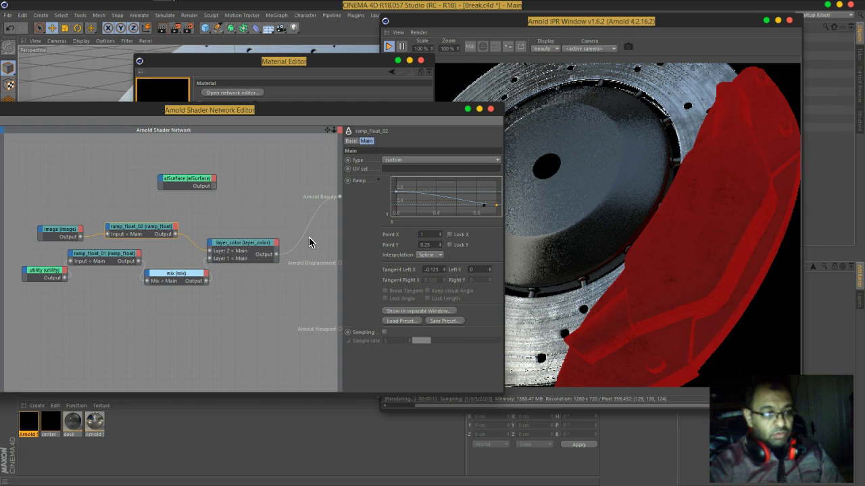
# - Connect layer_color's output to alSurface's Specular 1 Color and alSurface's output to Arnold Beauty
pyautogui.moveTo(276, 254); pyautogui.dragTo(235, 209)
pyautogui.click(234, 203)
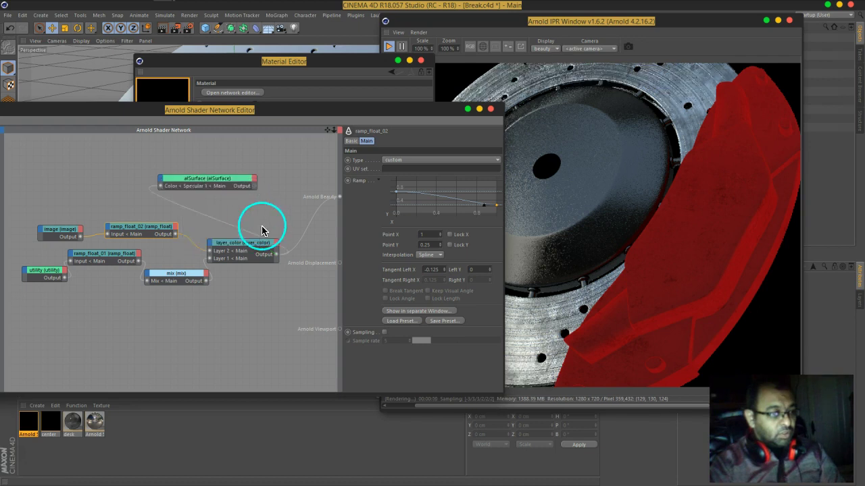
pyautogui.moveTo(333, 201); pyautogui.dragTo(340, 197)
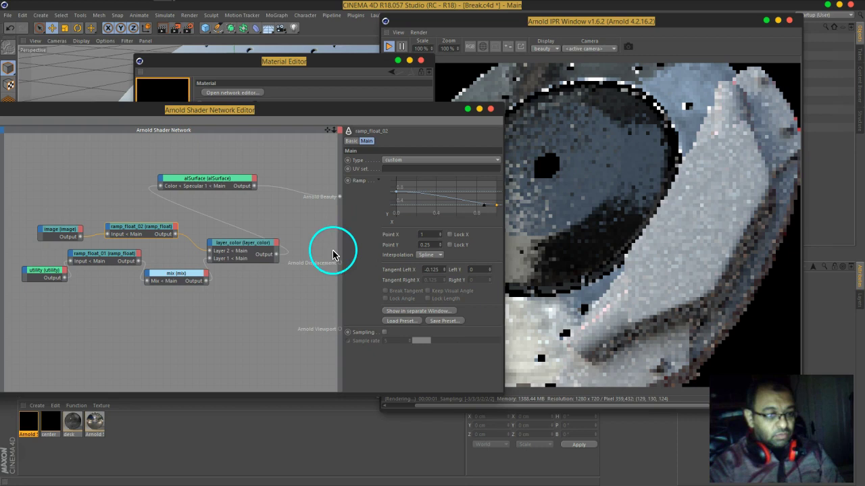
# - Set alSurface's Specular 1 Strength to 1 and Diffuse Strength to 0
pyautogui.click(220, 185)
pyautogui.moveTo(425, 176); pyautogui.dragTo(543, 178)
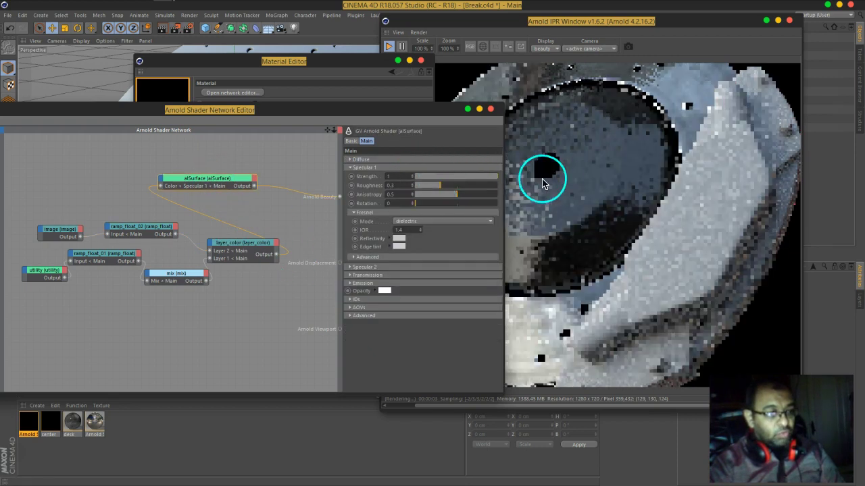
pyautogui.click(359, 165)
pyautogui.moveTo(439, 173); pyautogui.dragTo(371, 169)
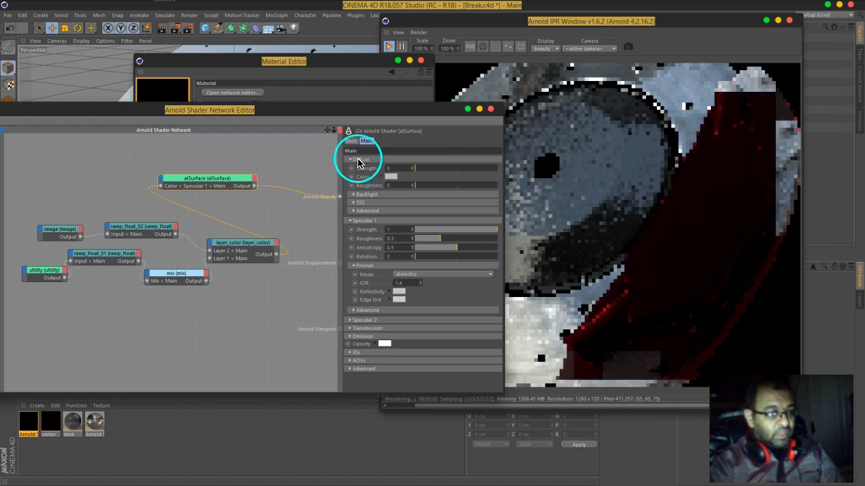
pyautogui.click(358, 160)
# - Set alSurface's Specular 1 Roughness to 0.1
pyautogui.click(398, 181)
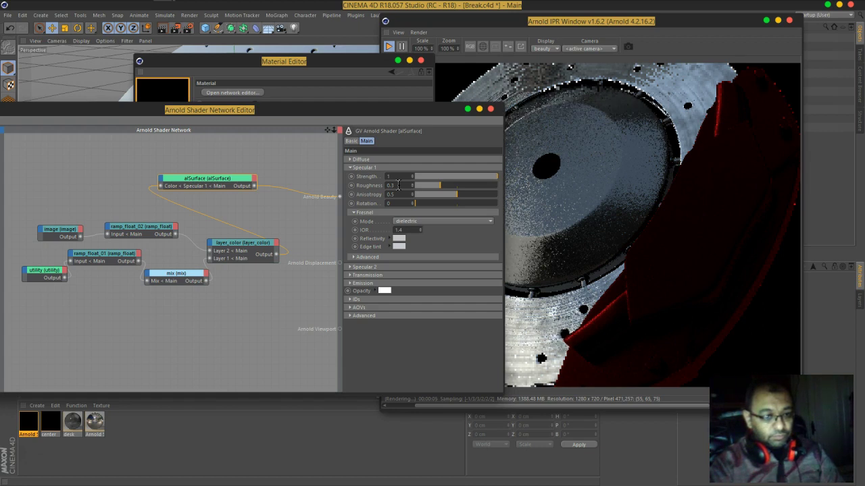
pyautogui.doubleClick(398, 185)
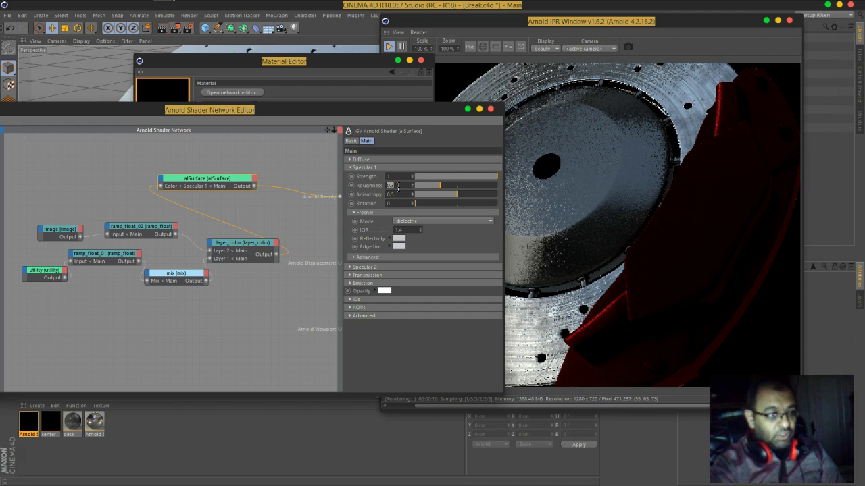
pyautogui.write('0.1')
pyautogui.press('Return')
pyautogui.click(389, 204)
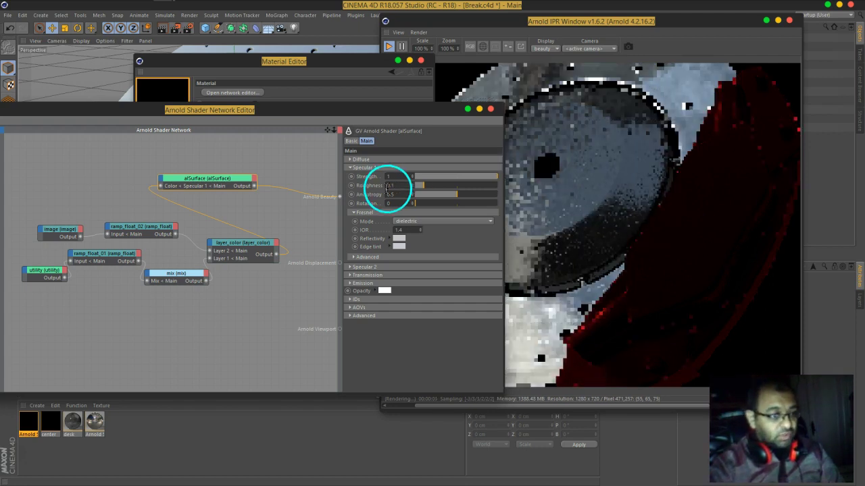
# - Set alSurface's Specular 1 Fresnel IOR to 0 and Specular 1 Roughness to 1
pyautogui.click(410, 230)
pyautogui.write('0')
pyautogui.press('Return')
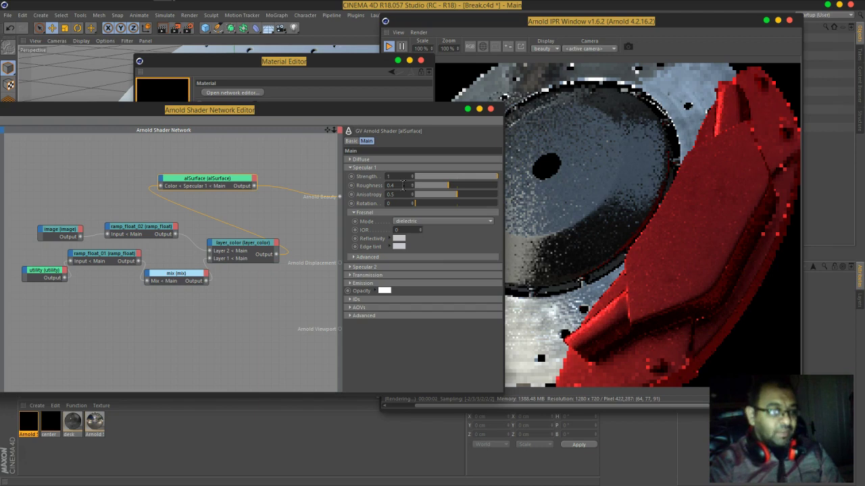
pyautogui.write('1')
pyautogui.press('Return')
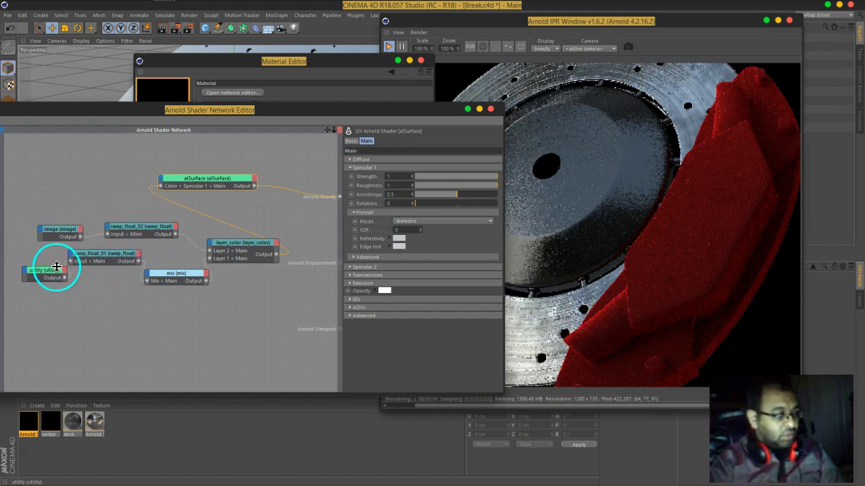
# - Lighten the mix node's Input2 red to 71% saturation and 55% value
pyautogui.click(162, 270)
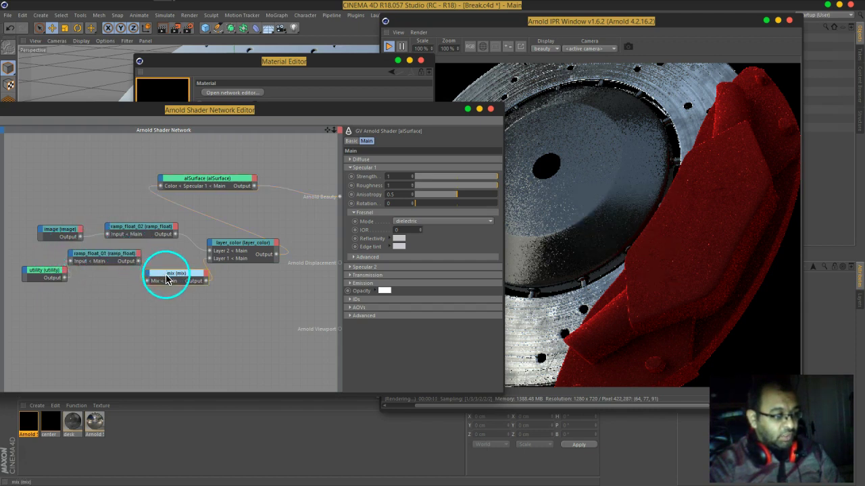
pyautogui.click(384, 169)
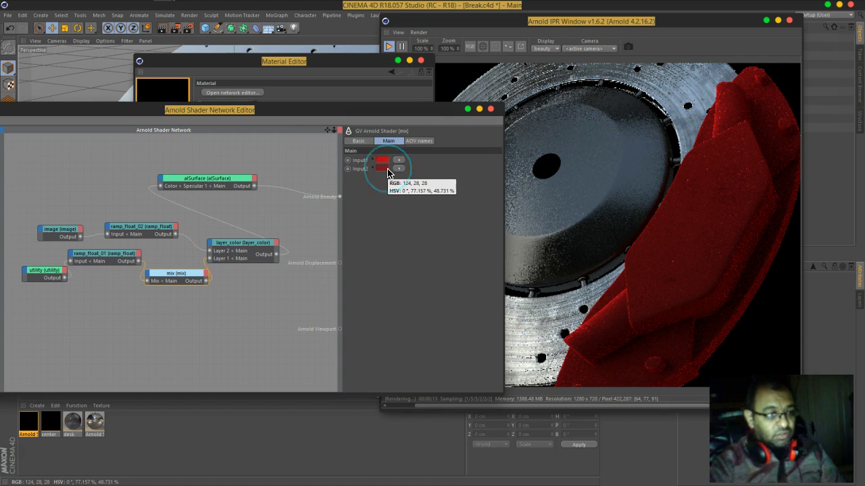
pyautogui.click(387, 170)
pyautogui.moveTo(407, 186); pyautogui.dragTo(426, 177)
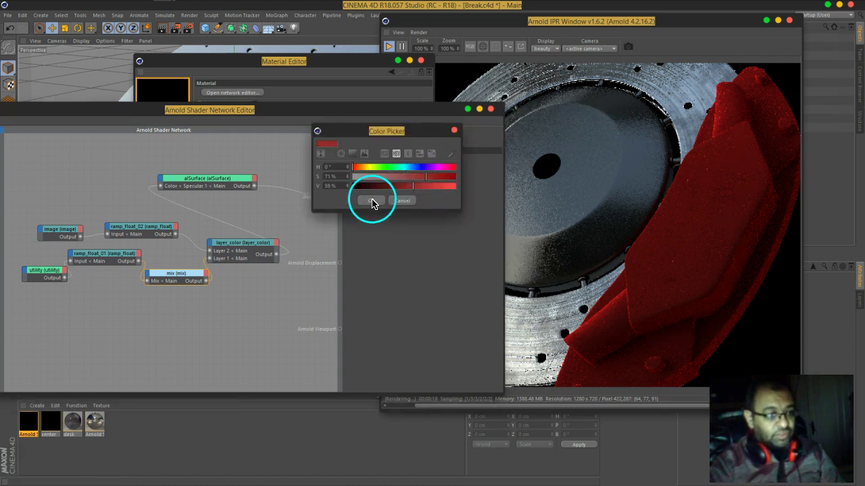
pyautogui.click(371, 202)
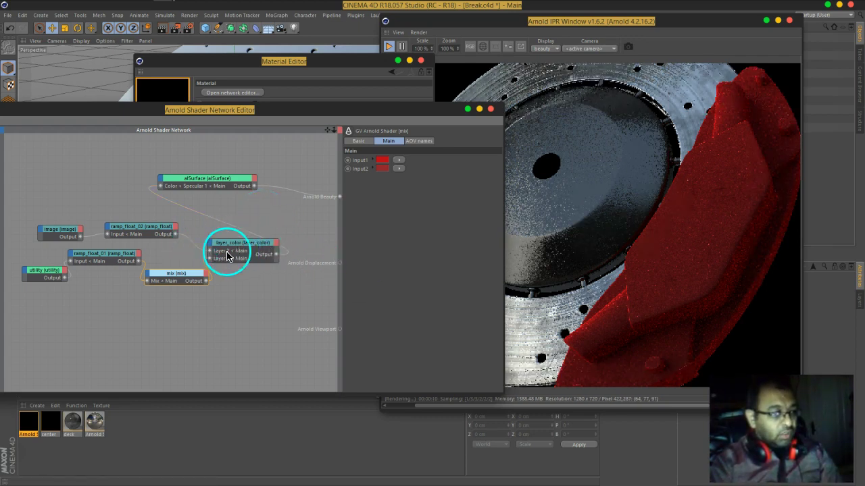
# - Raise the ramp_float_02 curve's point at X 0 to about Y 0.861
pyautogui.click(152, 233)
pyautogui.moveTo(396, 192)
pyautogui.mouseDown()
pyautogui.moveTo(393, 202)
pyautogui.moveTo(387, 188)
pyautogui.mouseUp()
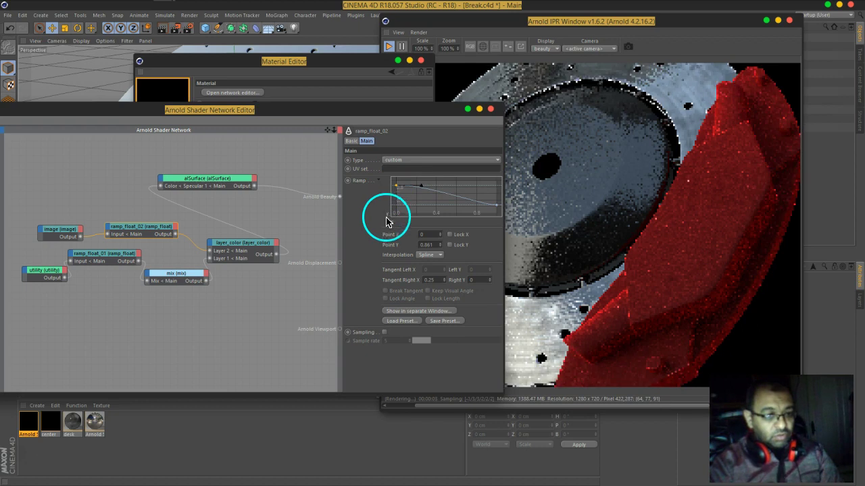
# - Adjust the ramp_float_02 curve's end point at X 1 to about Y 0.278
pyautogui.click(498, 206)
pyautogui.moveTo(500, 210); pyautogui.dragTo(507, 198)
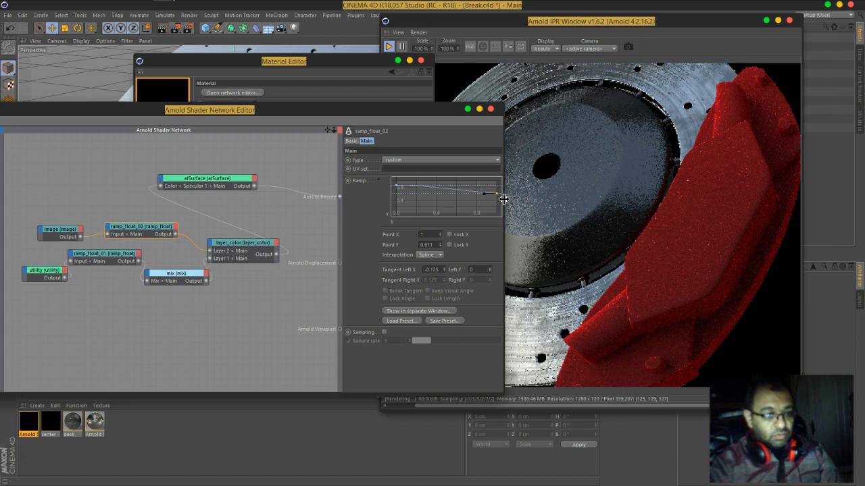
pyautogui.moveTo(504, 201)
pyautogui.mouseDown()
pyautogui.moveTo(495, 196)
pyautogui.moveTo(504, 208)
pyautogui.mouseUp()
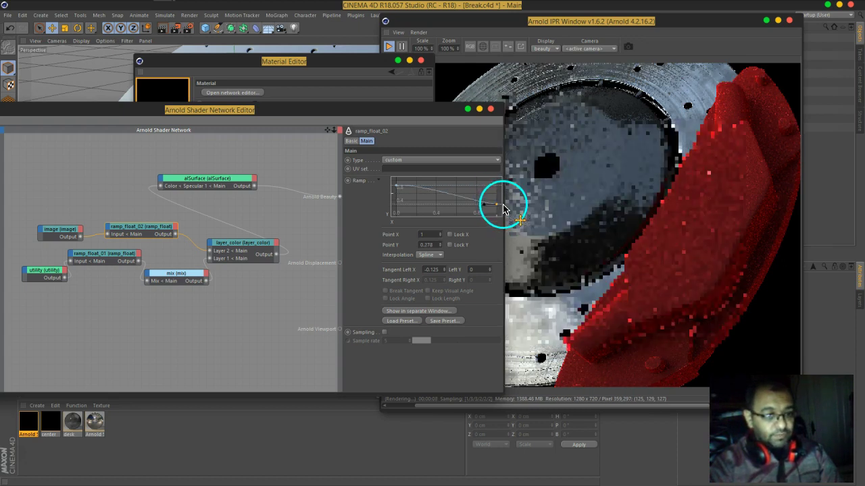
pyautogui.click(463, 231)
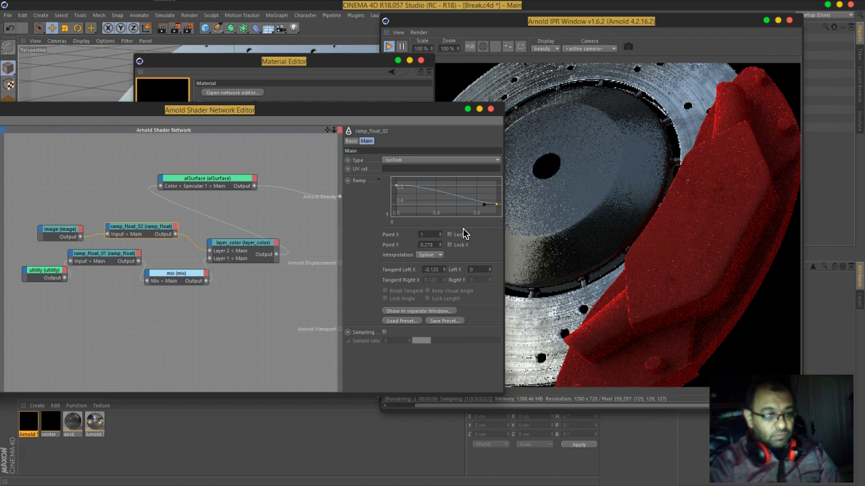
# - Set alSurface's Specular 1 Roughness to about 0.49
pyautogui.click(209, 184)
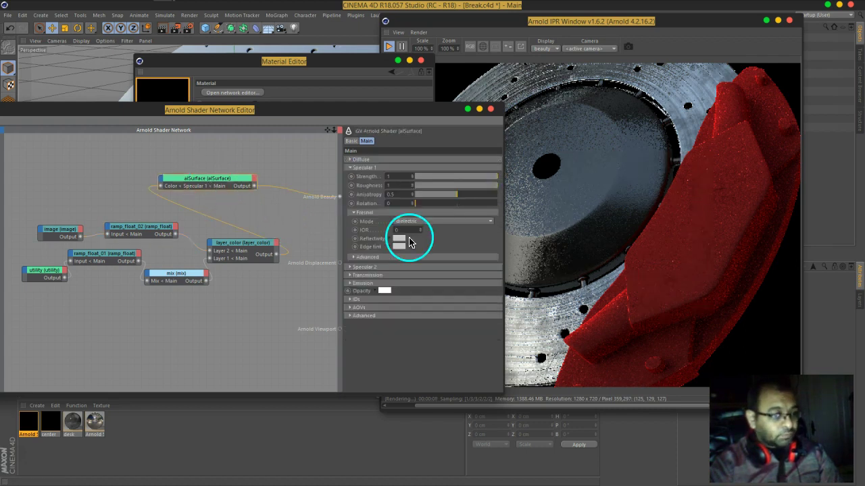
pyautogui.moveTo(419, 186); pyautogui.dragTo(400, 189)
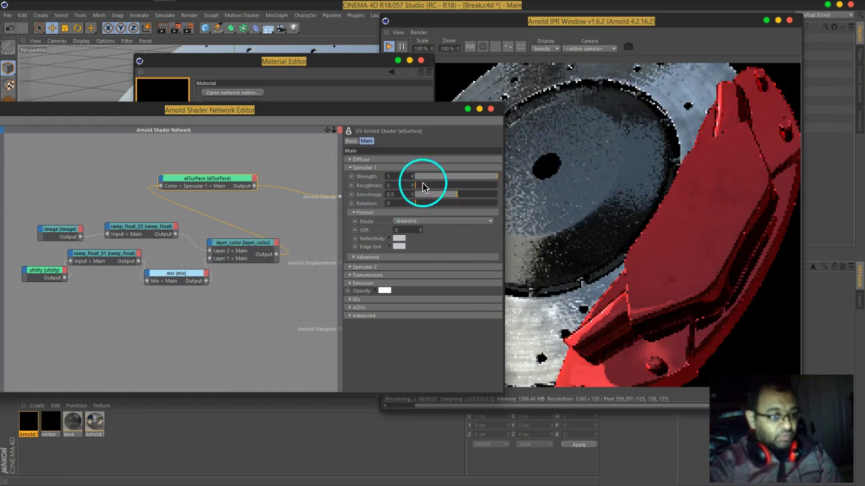
pyautogui.moveTo(420, 188); pyautogui.dragTo(458, 192)
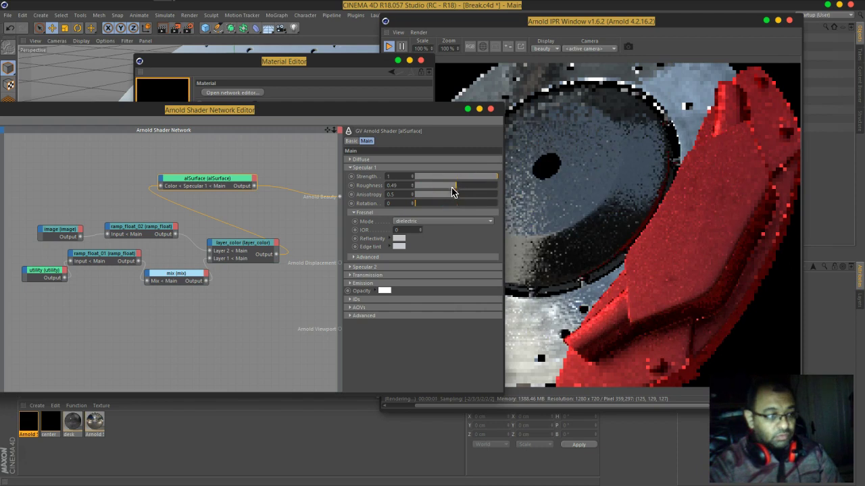
# - Move the ramp_float_01 curve's middle point to about X 0.722, Y 0.258
pyautogui.click(92, 263)
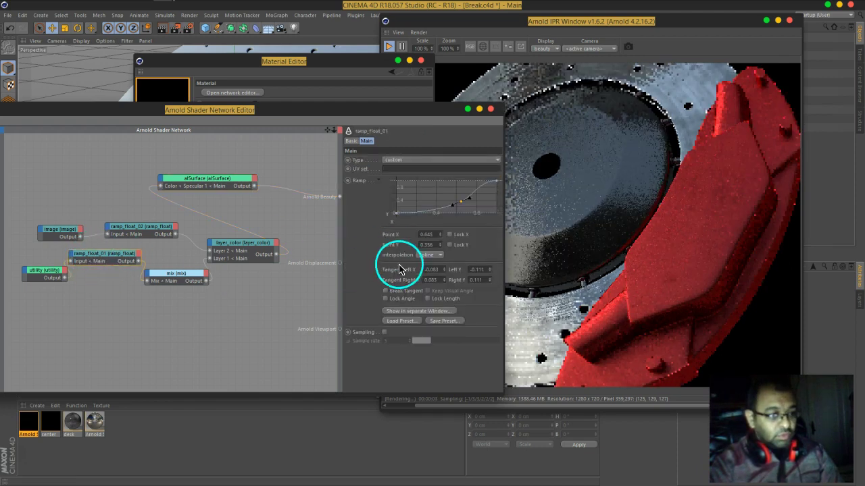
pyautogui.click(459, 205)
pyautogui.moveTo(459, 206); pyautogui.dragTo(454, 204)
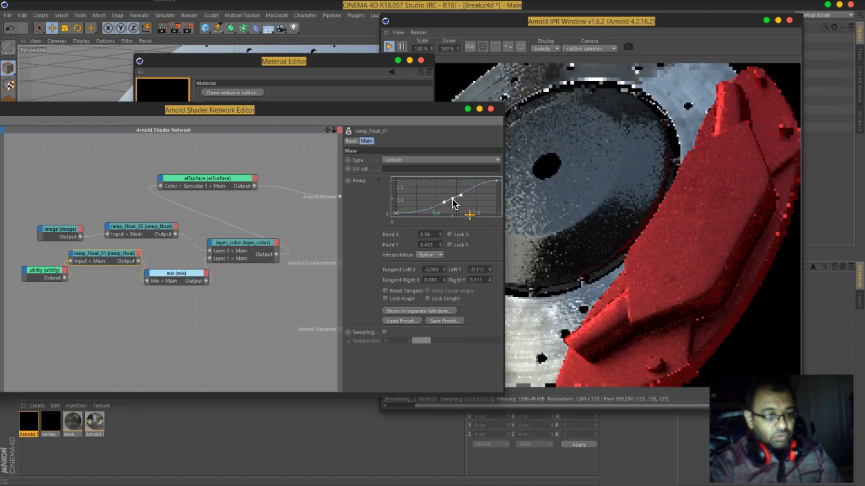
pyautogui.moveTo(449, 200); pyautogui.dragTo(471, 210)
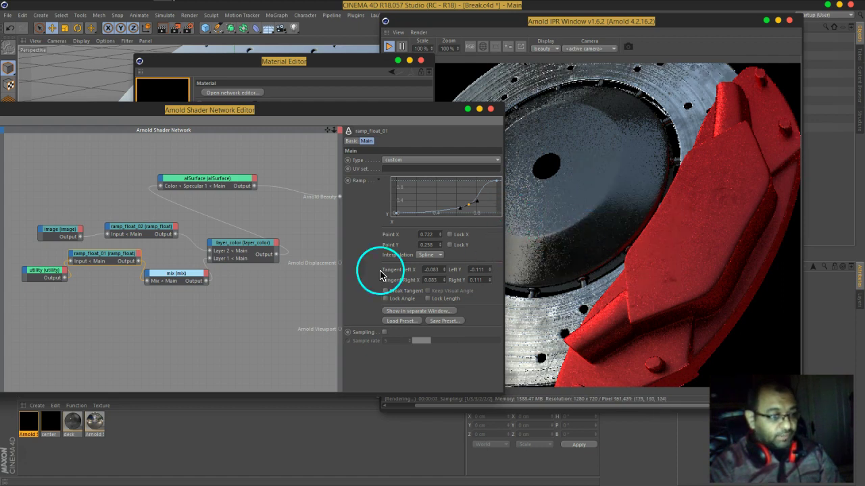
# - Add another image shader node to the network below the mix node
pyautogui.click(233, 250)
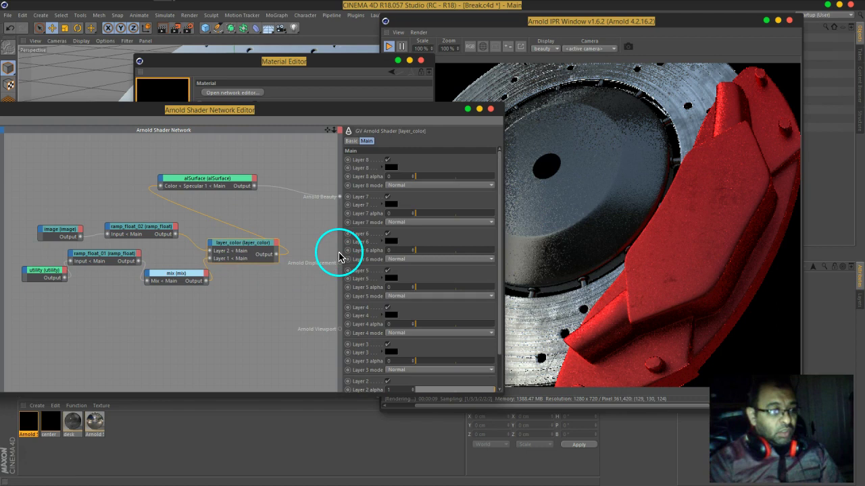
pyautogui.moveTo(318, 112); pyautogui.dragTo(550, 110)
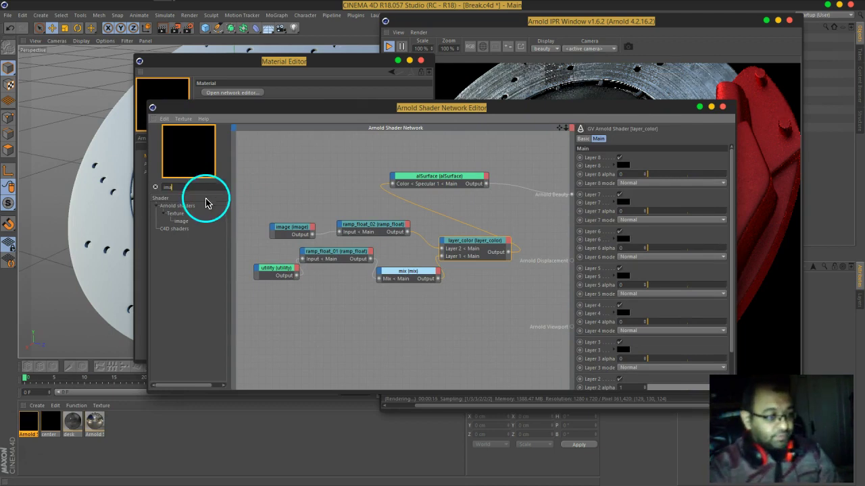
pyautogui.moveTo(185, 231); pyautogui.dragTo(394, 316)
# - Browse the Masks textures and load BW1.png into the new image node
pyautogui.scroll(-5, 479, 276)
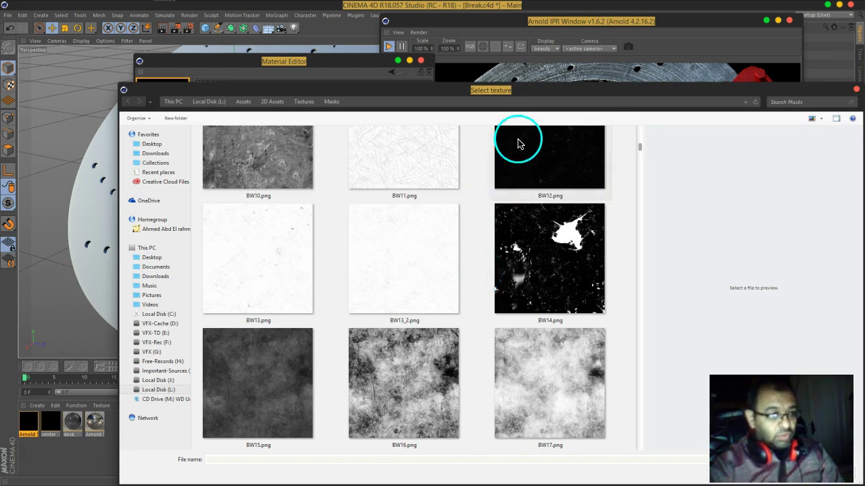
pyautogui.moveTo(527, 90); pyautogui.dragTo(412, 73)
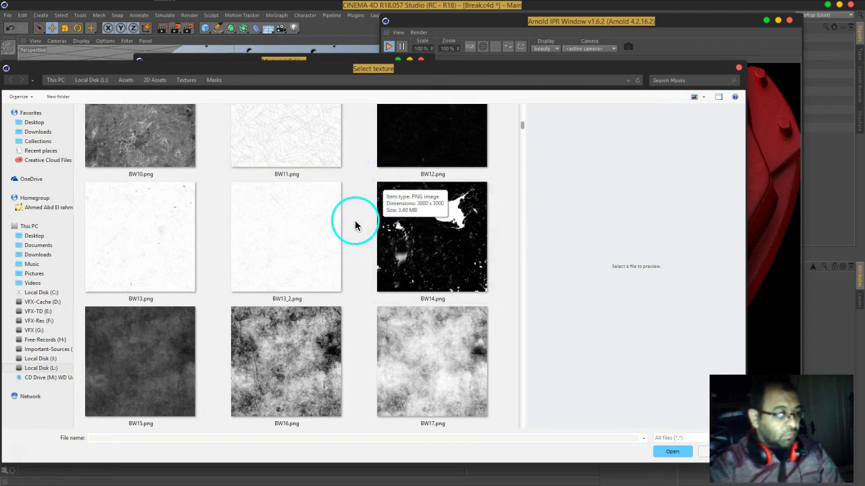
pyautogui.scroll(-2, 355, 223)
pyautogui.scroll(-5, 356, 225)
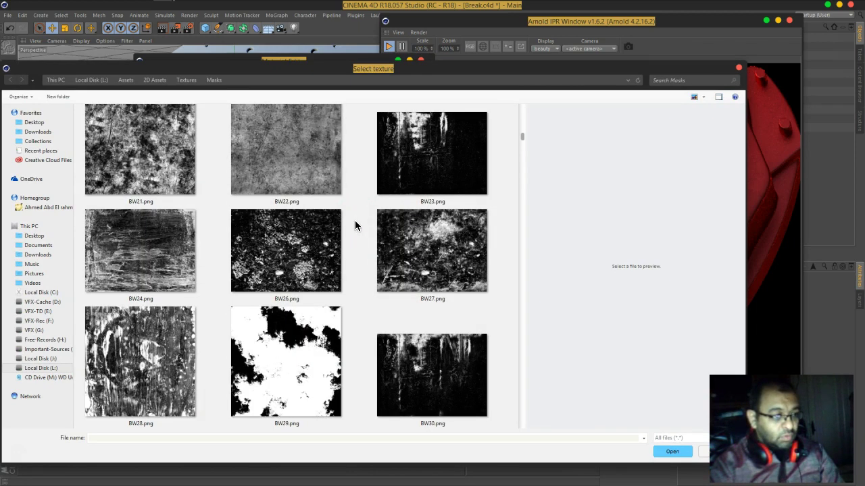
pyautogui.scroll(-4, 355, 225)
pyautogui.scroll(-3, 354, 226)
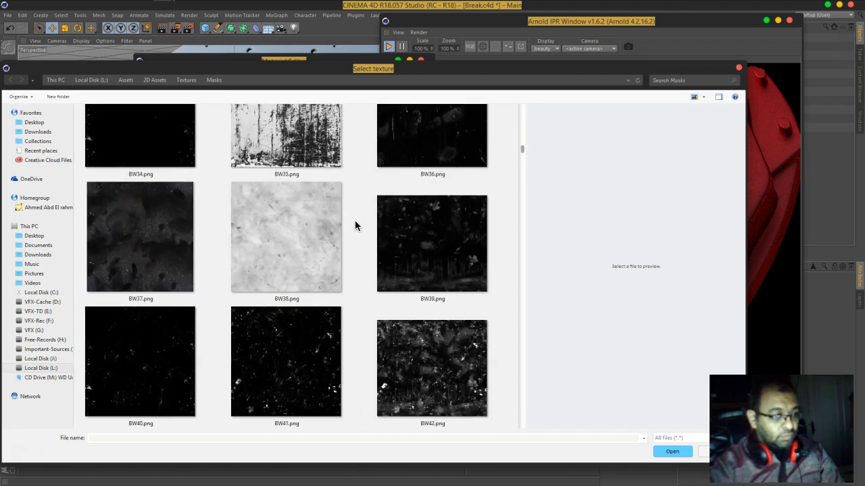
pyautogui.click(298, 242)
pyautogui.scroll(10, 313, 247)
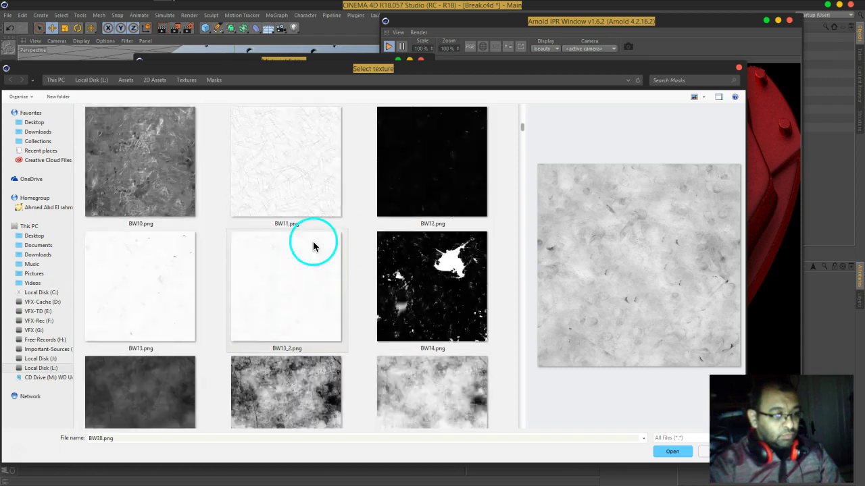
pyautogui.scroll(4, 297, 256)
pyautogui.click(135, 181)
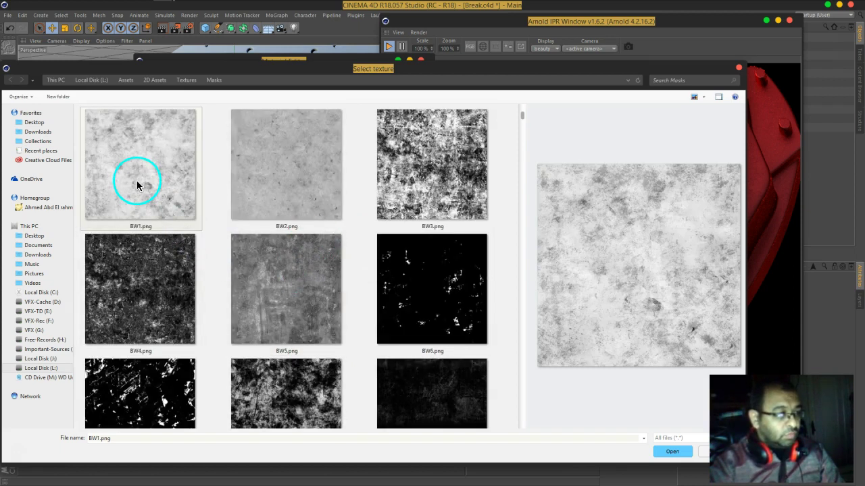
pyautogui.click(673, 455)
pyautogui.click(435, 294)
# - Reposition the image_01 node below ramp_float_01, keeping the caliper render in view beside the network editor
pyautogui.click(387, 323)
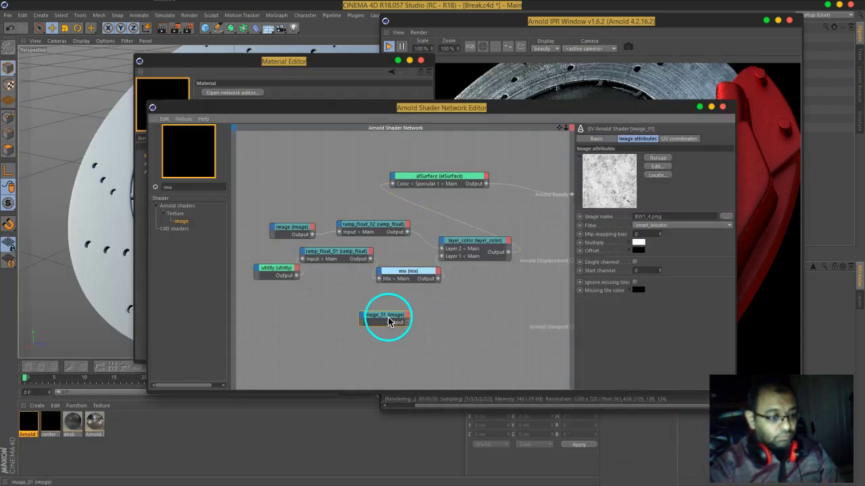
pyautogui.moveTo(389, 323); pyautogui.dragTo(446, 313)
pyautogui.moveTo(546, 106); pyautogui.dragTo(384, 81)
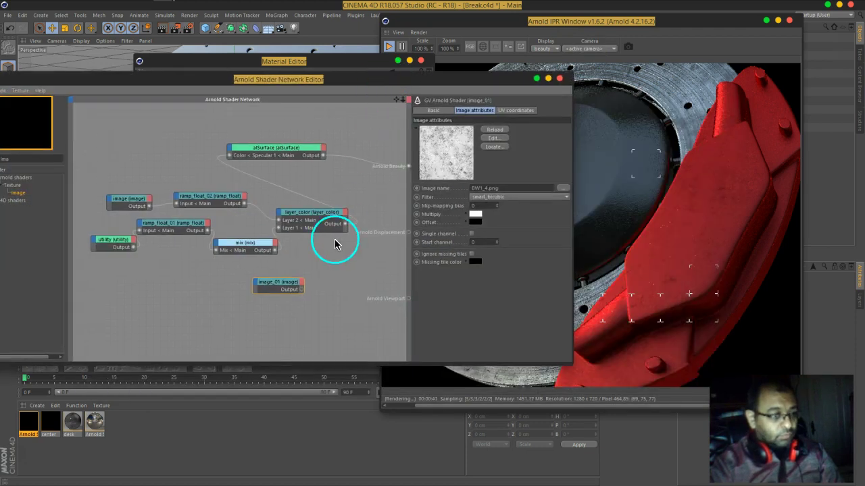
pyautogui.moveTo(277, 285); pyautogui.dragTo(181, 282)
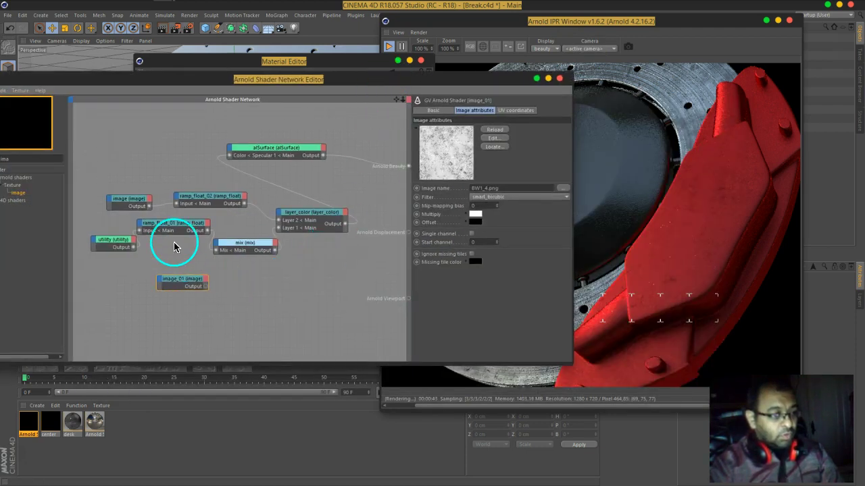
# - Add a ramp_float node beside image_01 and connect image_01's output to its Input
pyautogui.doubleClick(240, 309)
pyautogui.write('ram')
pyautogui.doubleClick(264, 336)
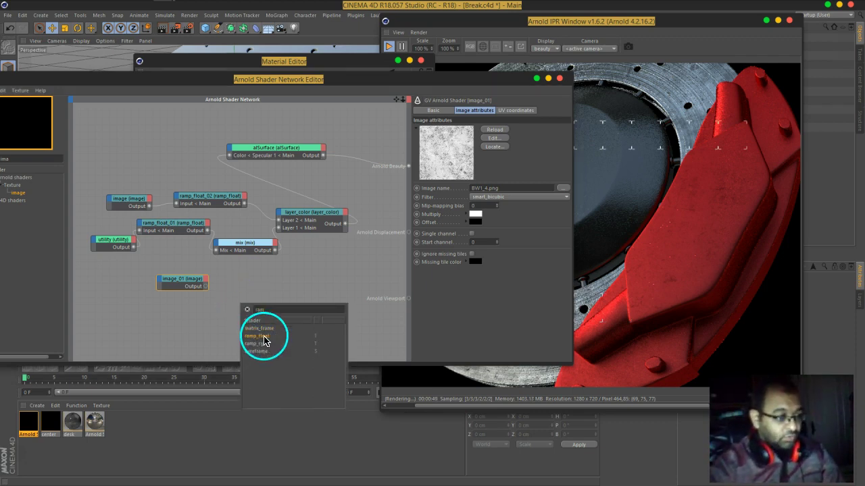
pyautogui.click(340, 309)
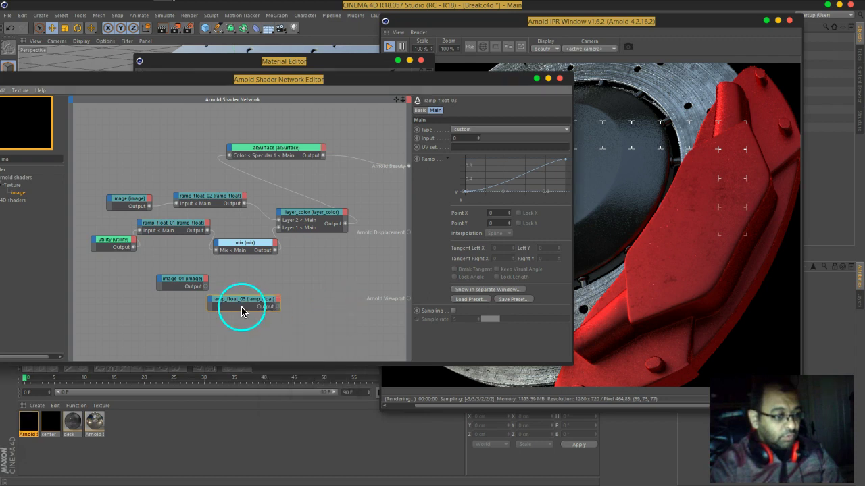
pyautogui.moveTo(261, 299); pyautogui.dragTo(276, 285)
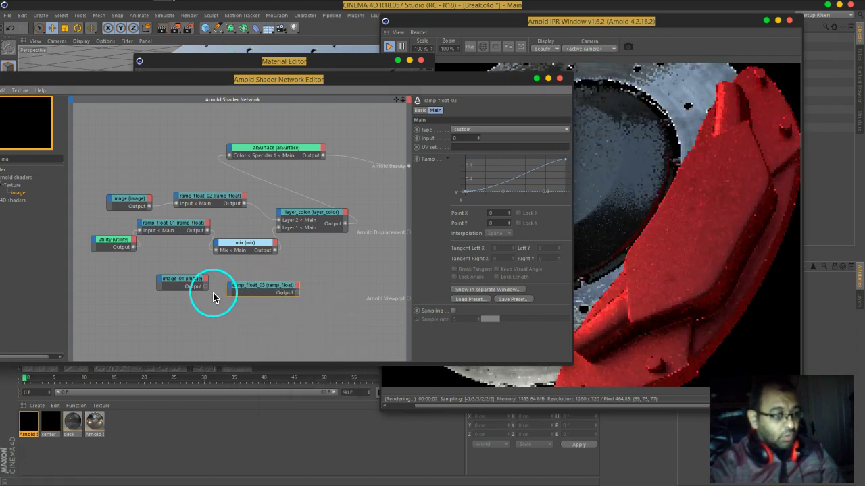
pyautogui.moveTo(206, 287); pyautogui.dragTo(229, 292)
# - Connect ramp_float_03's output to Arnold Beauty to preview the ramped BW1 grunge on the caliper
pyautogui.click(289, 300)
pyautogui.moveTo(298, 297); pyautogui.dragTo(409, 167)
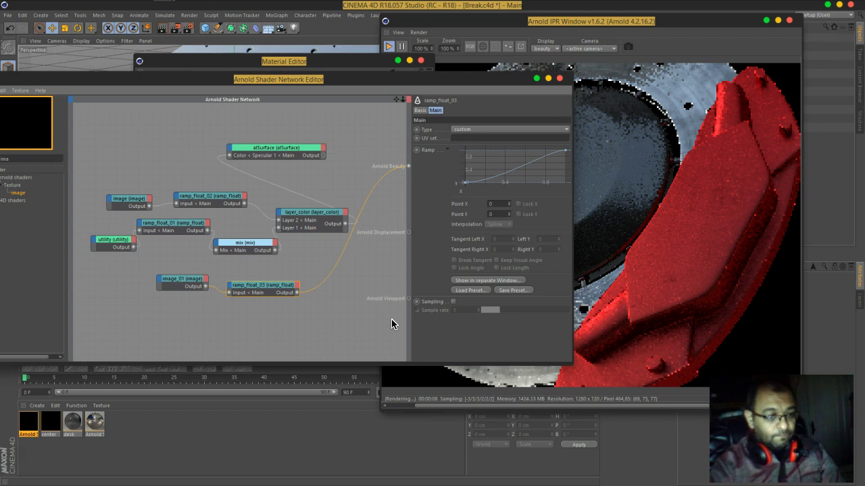
pyautogui.moveTo(441, 86); pyautogui.dragTo(427, 84)
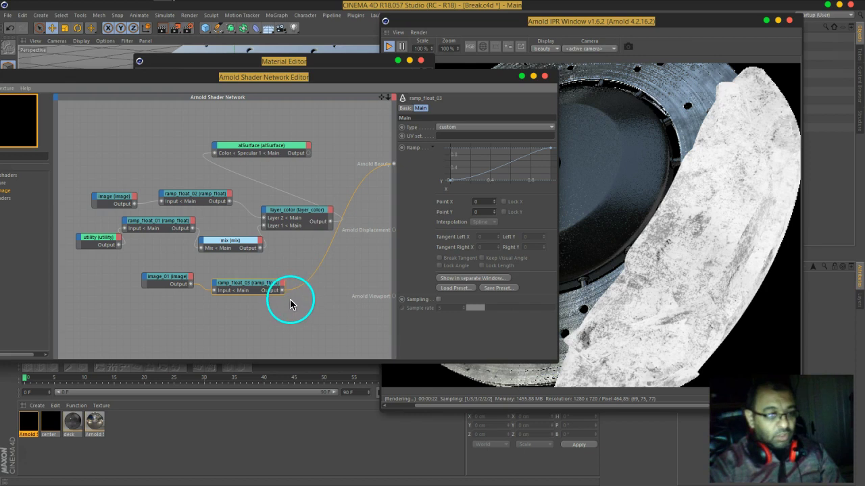
# - Connect ramp_float_03's output to layer_color's Layer 3 and set the Layer 3 alpha to 1
pyautogui.moveTo(280, 290); pyautogui.dragTo(268, 216)
pyautogui.moveTo(273, 216)
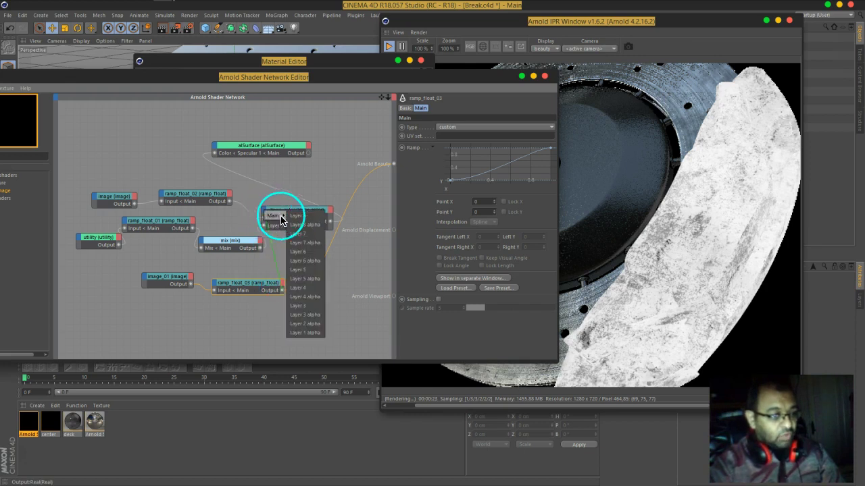
pyautogui.click(312, 308)
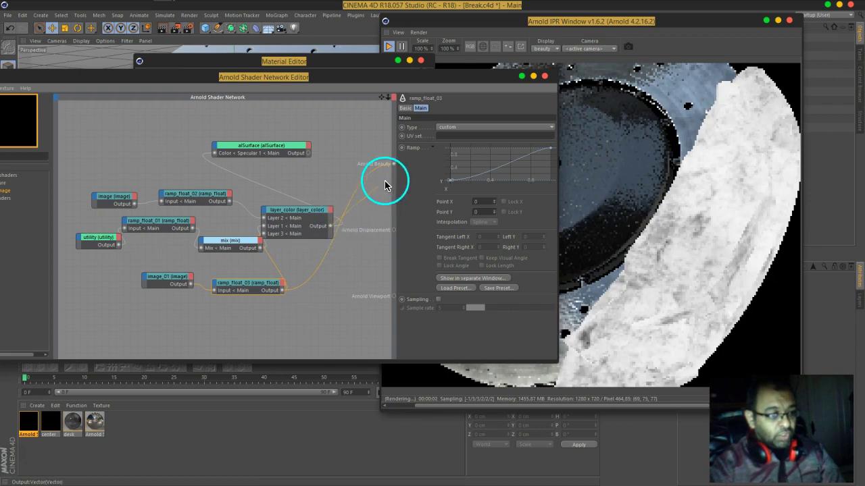
pyautogui.click(304, 209)
pyautogui.scroll(-2, 489, 256)
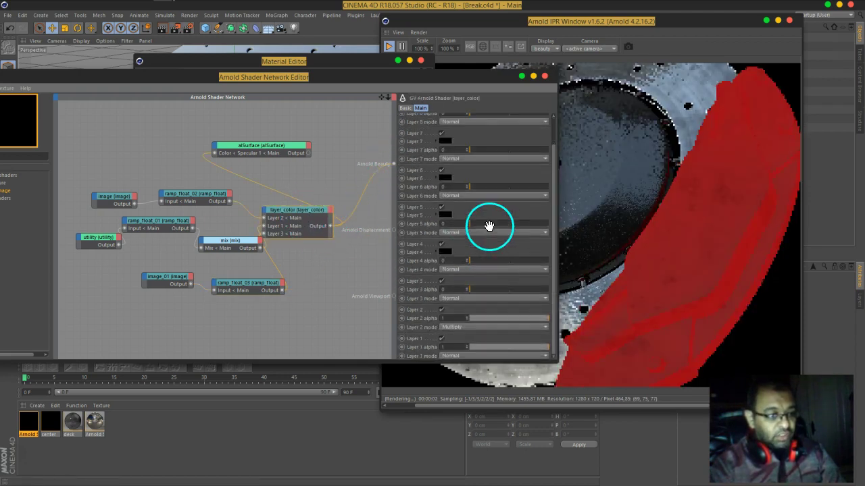
pyautogui.click(453, 289)
pyautogui.write('1')
pyautogui.press('Return')
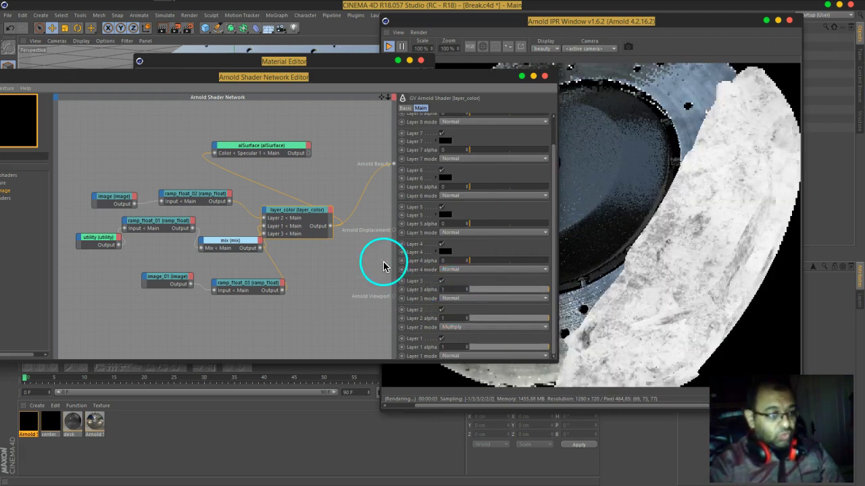
# - Reconnect alSurface's output to Arnold Beauty and set layer_color's Layer 3 mode to Multiply
pyautogui.moveTo(309, 157)
pyautogui.mouseDown()
pyautogui.moveTo(380, 170)
pyautogui.moveTo(393, 164)
pyautogui.mouseUp()
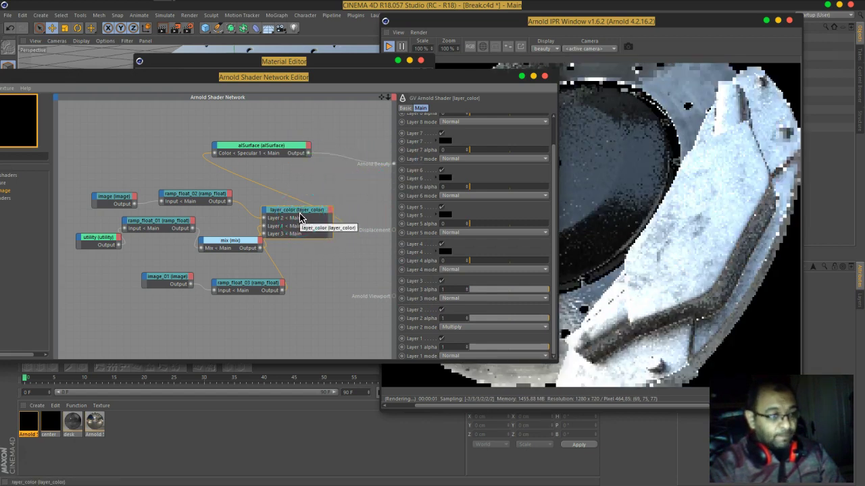
pyautogui.click(473, 298)
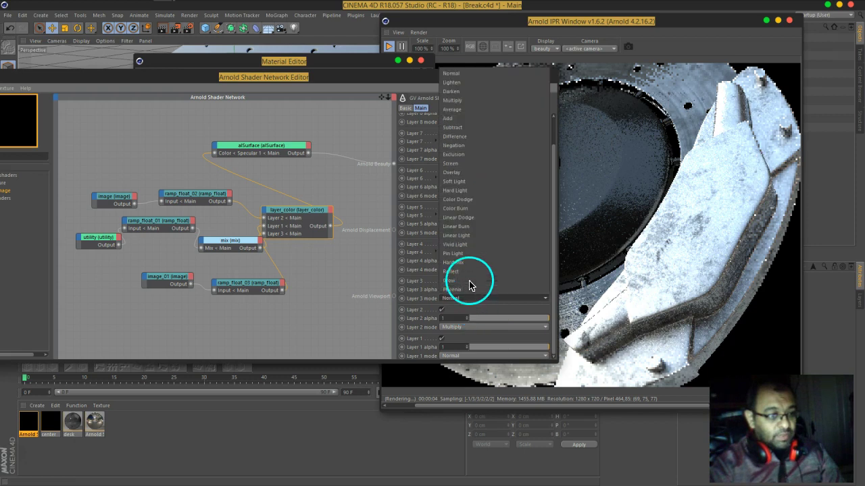
pyautogui.click(473, 100)
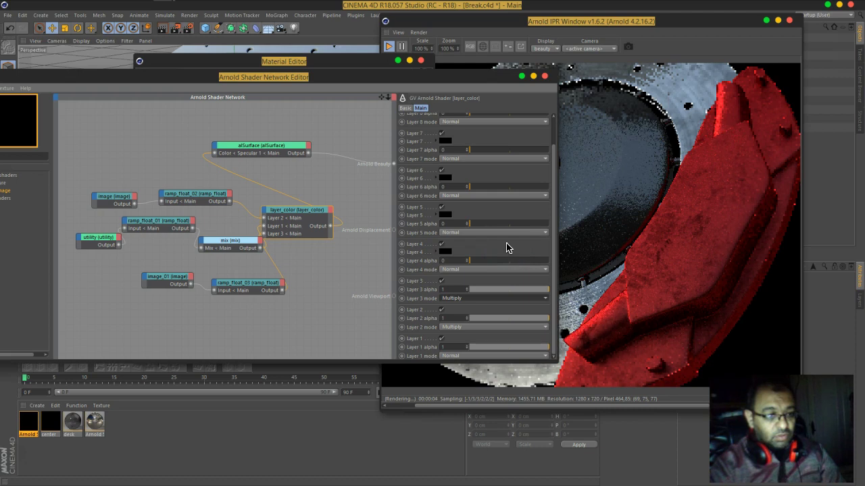
# - Raise the ramp_float_03 curve's point at X 0 to about Y 0.421
pyautogui.click(283, 283)
pyautogui.moveTo(550, 152); pyautogui.dragTo(560, 131)
pyautogui.moveTo(450, 181); pyautogui.dragTo(440, 166)
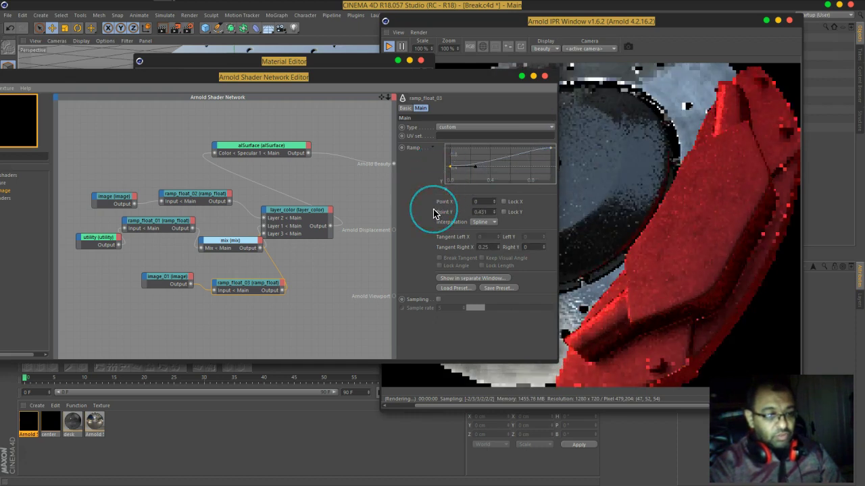
# - Enable region rendering in the IPR and place the render region over the lower part of the red caliper
pyautogui.click(495, 46)
pyautogui.click(478, 133)
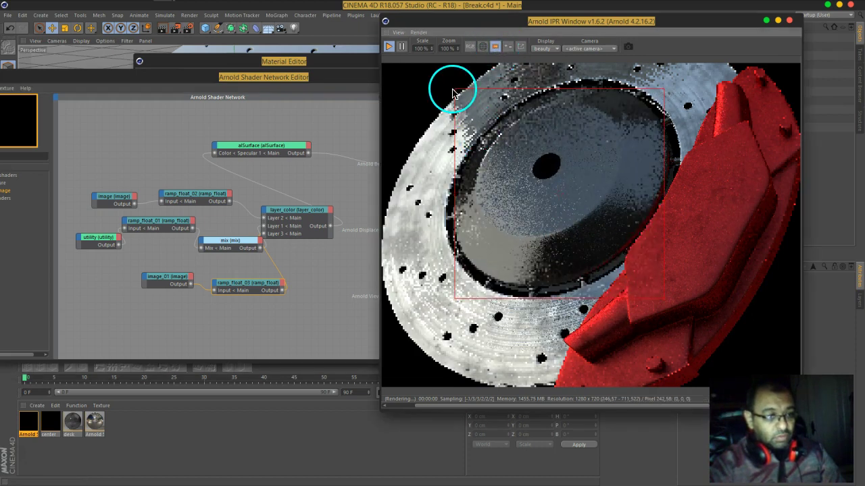
pyautogui.moveTo(455, 89); pyautogui.dragTo(571, 236)
pyautogui.moveTo(621, 271); pyautogui.dragTo(708, 217)
pyautogui.moveTo(657, 248); pyautogui.dragTo(639, 383)
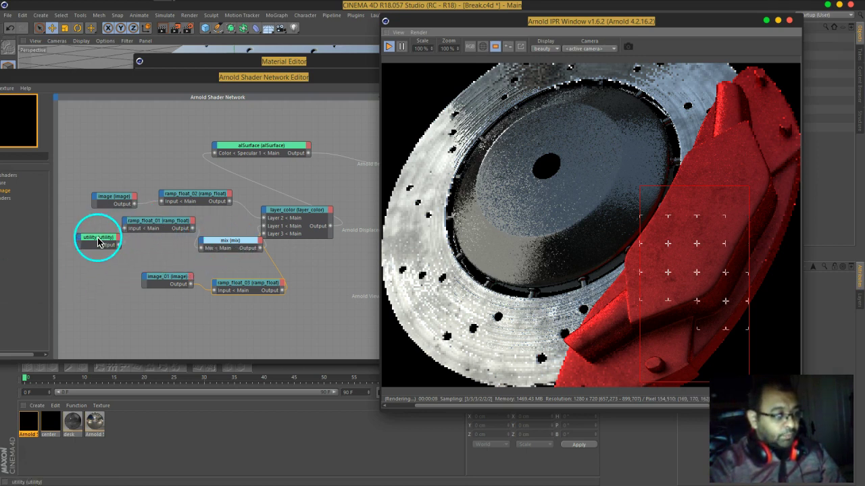
# - Set the mix node's Input1 color to a brighter red with saturation 78% and value 87%
pyautogui.click(189, 243)
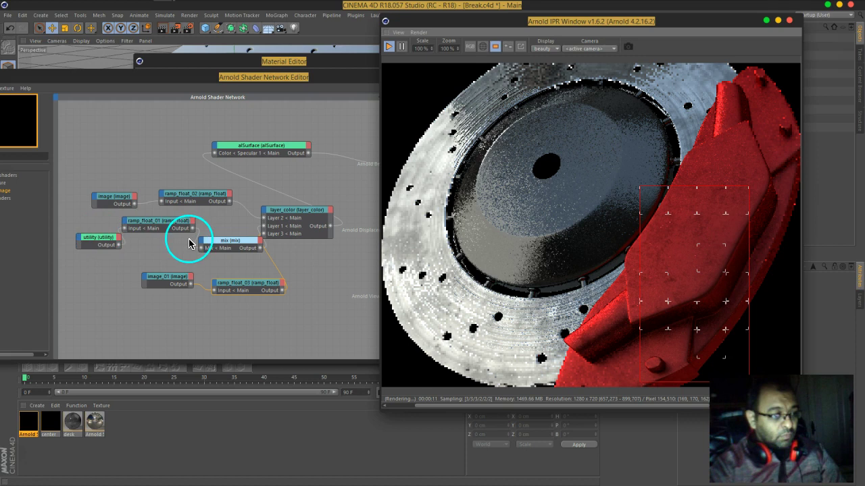
pyautogui.click(221, 244)
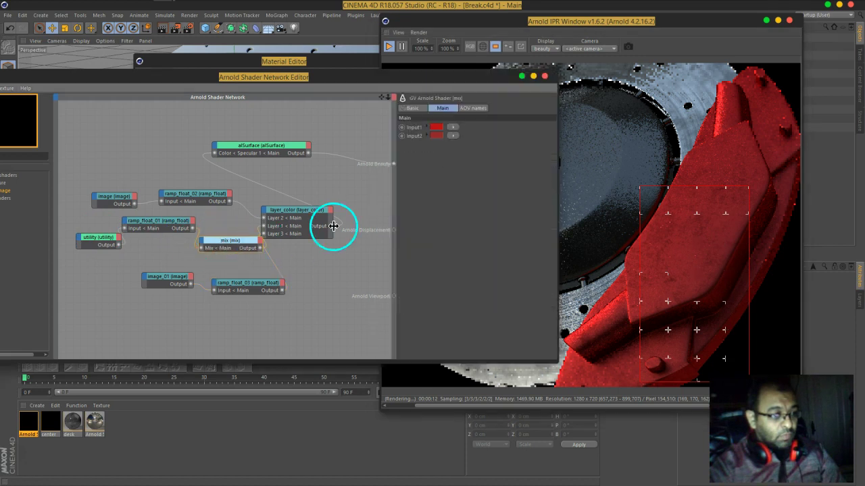
pyautogui.click(435, 129)
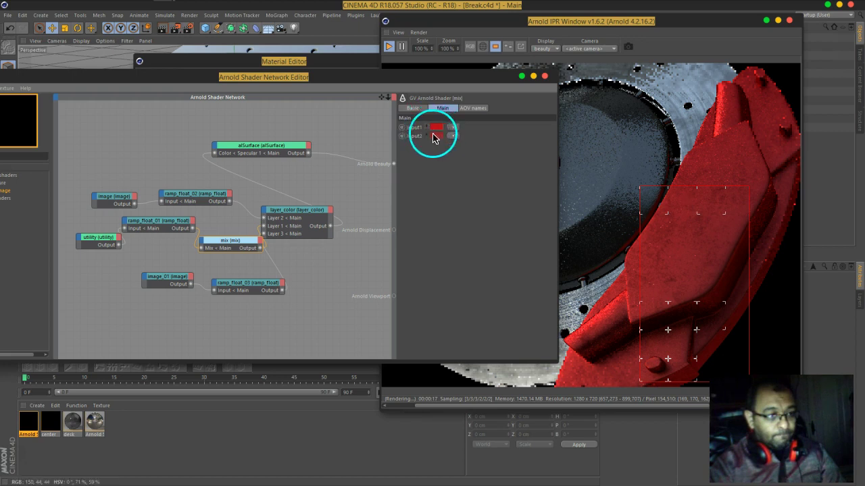
pyautogui.moveTo(435, 130); pyautogui.dragTo(444, 136)
pyautogui.click(430, 153)
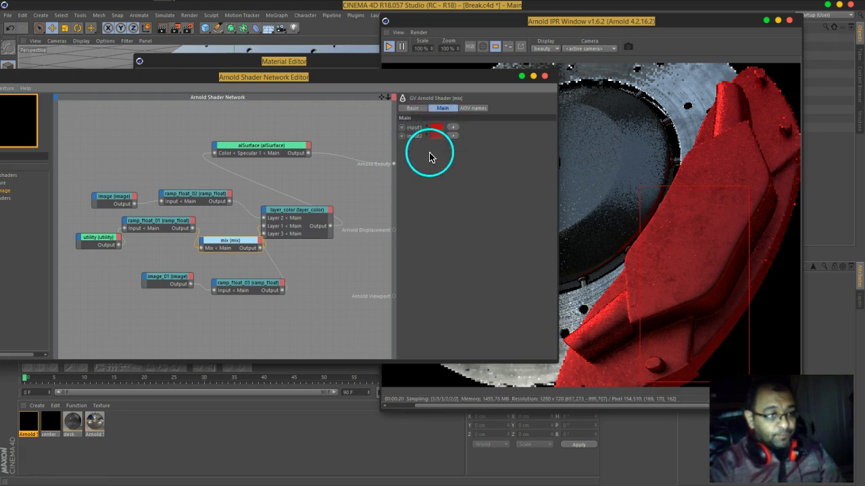
pyautogui.click(436, 130)
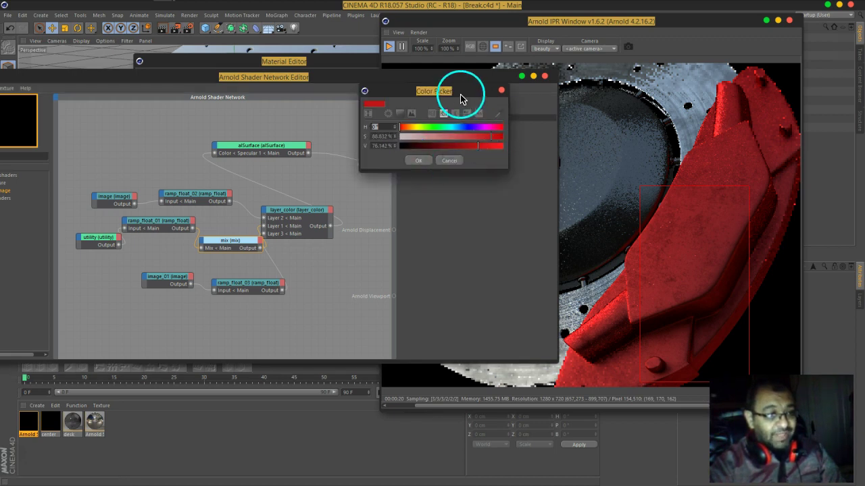
pyautogui.moveTo(459, 93); pyautogui.dragTo(318, 88)
pyautogui.moveTo(353, 130)
pyautogui.mouseDown()
pyautogui.moveTo(341, 140)
pyautogui.moveTo(350, 144)
pyautogui.mouseUp()
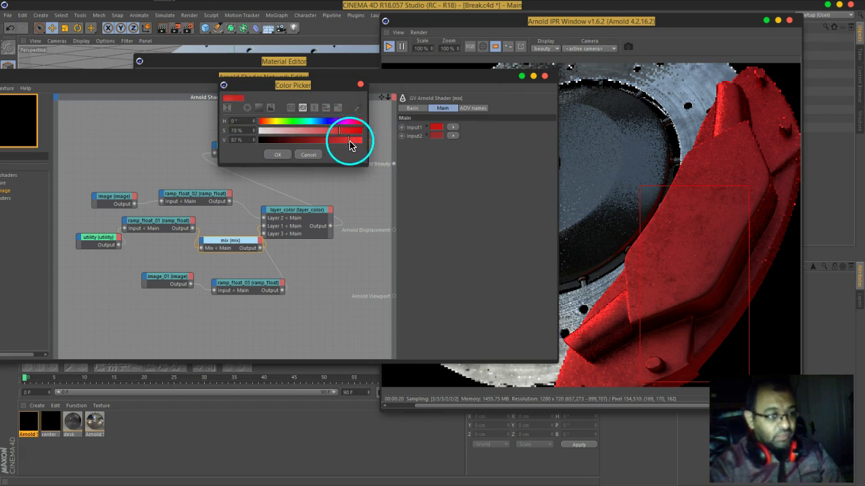
pyautogui.click(286, 156)
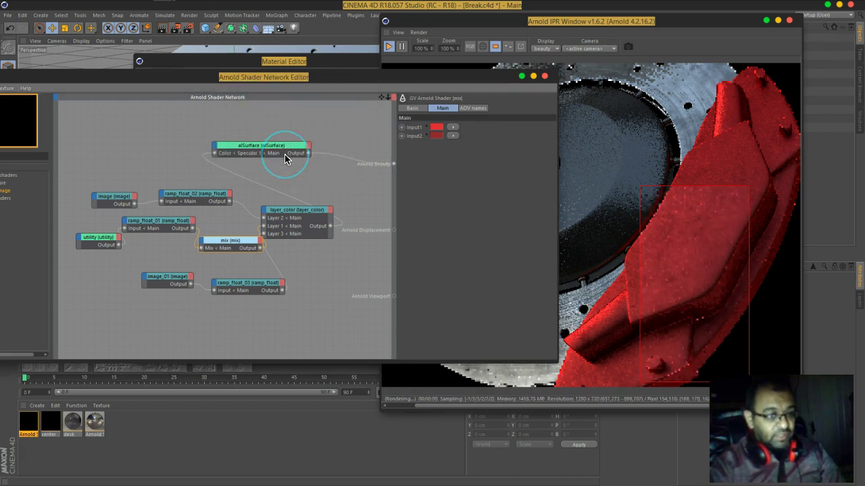
# - Set the mix node's Input2 color to a pale pink with saturation 30% and value 89%
pyautogui.click(438, 135)
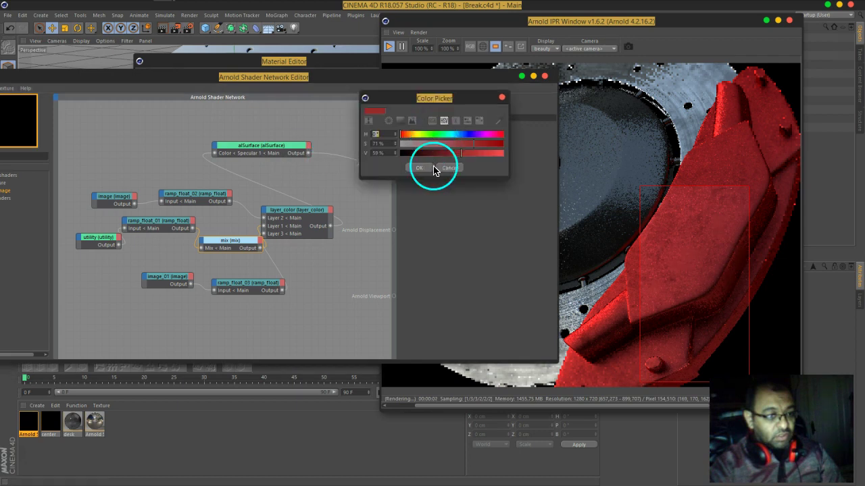
pyautogui.moveTo(472, 161)
pyautogui.mouseDown()
pyautogui.moveTo(483, 160)
pyautogui.moveTo(473, 145)
pyautogui.moveTo(434, 150)
pyautogui.mouseUp()
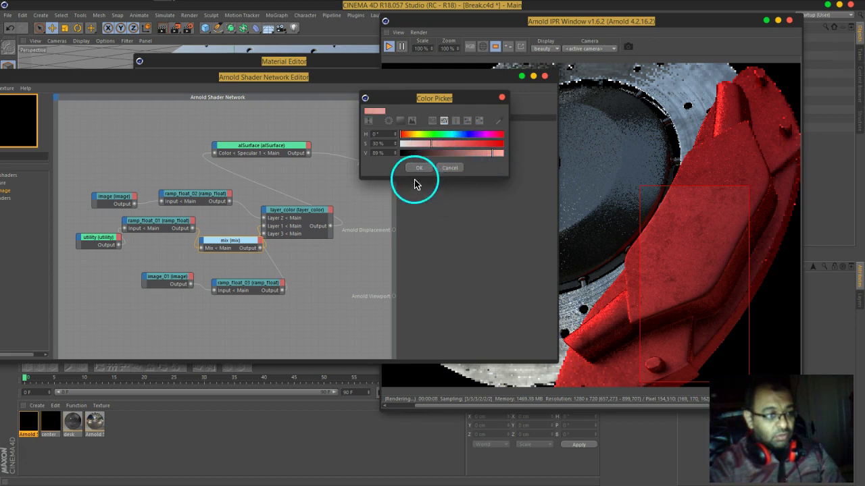
pyautogui.click(420, 169)
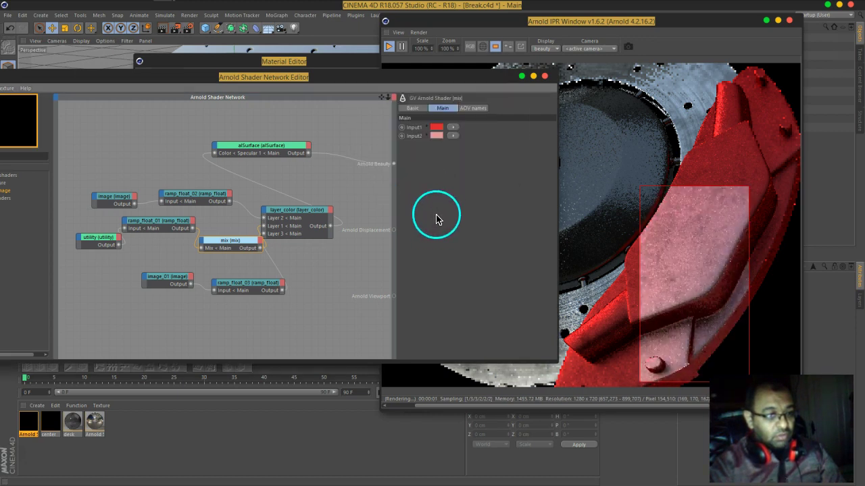
# - Change the mix node's Input1 color to a purer, more saturated red
pyautogui.click(437, 135)
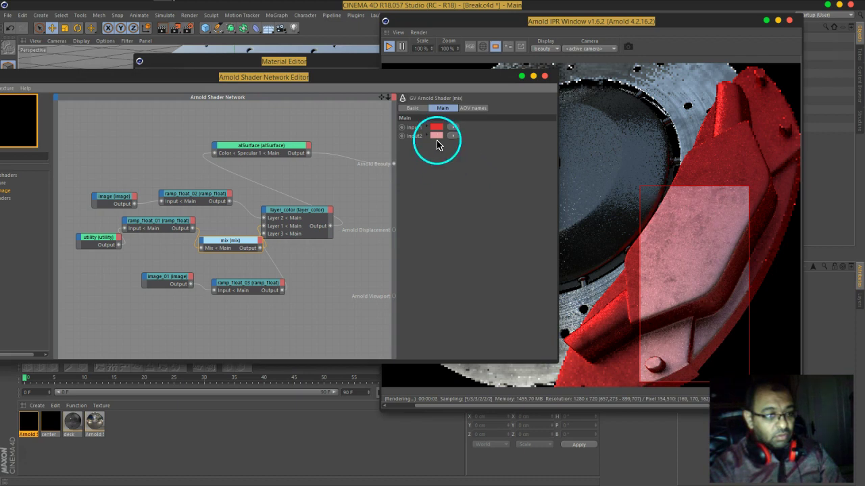
pyautogui.moveTo(437, 139); pyautogui.dragTo(421, 160)
pyautogui.click(420, 161)
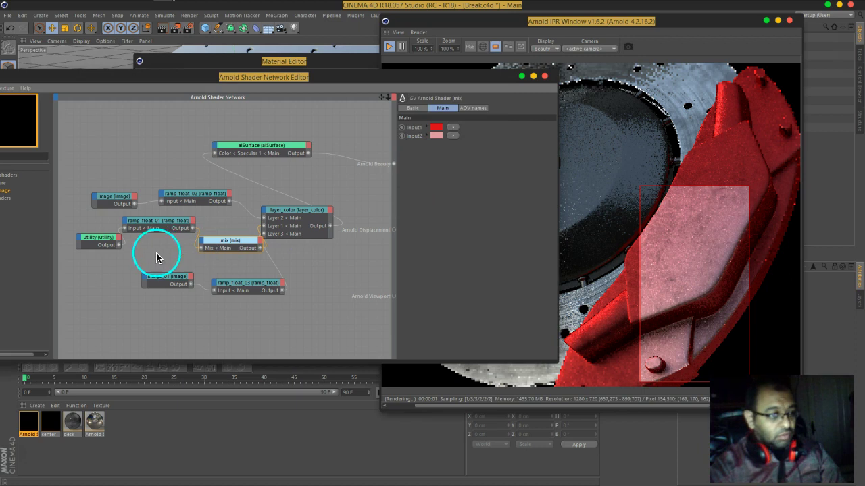
# - Examine the ramp_float_01 curve's points and connect the mix node's output to Arnold Beauty to preview it alone
pyautogui.click(95, 241)
pyautogui.click(140, 231)
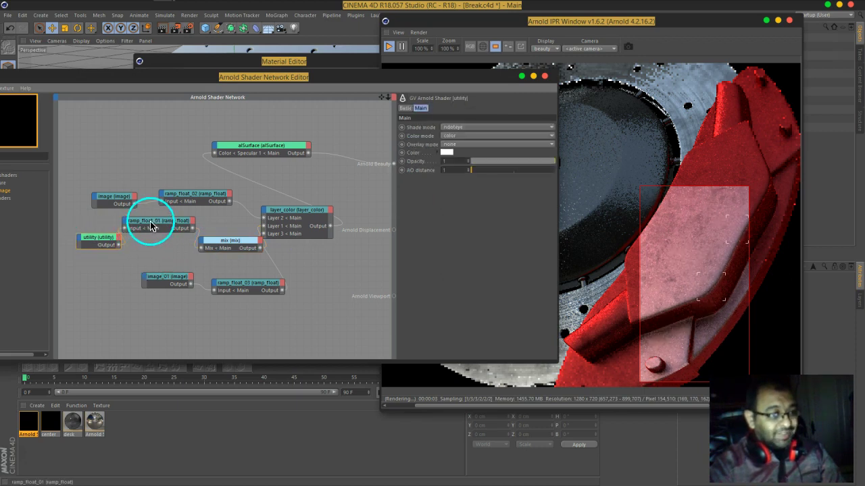
pyautogui.moveTo(524, 173)
pyautogui.mouseDown()
pyautogui.moveTo(511, 167)
pyautogui.moveTo(525, 178)
pyautogui.mouseUp()
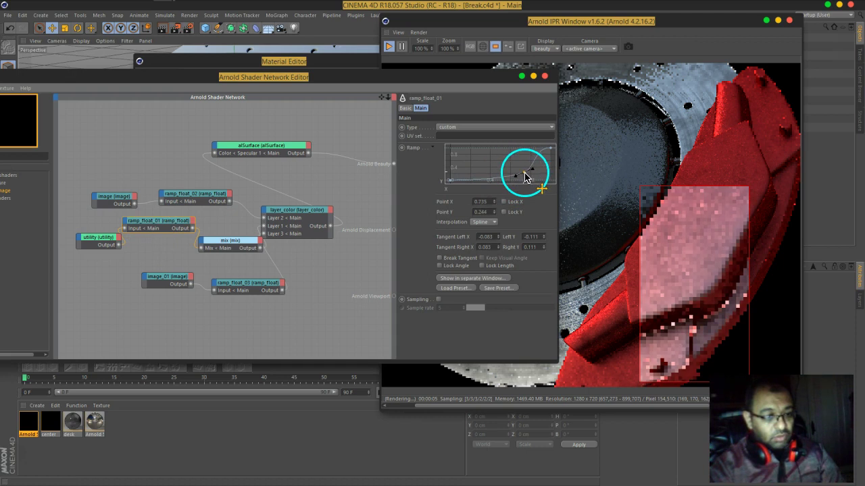
pyautogui.moveTo(447, 181)
pyautogui.mouseDown()
pyautogui.moveTo(446, 169)
pyautogui.moveTo(451, 183)
pyautogui.mouseUp()
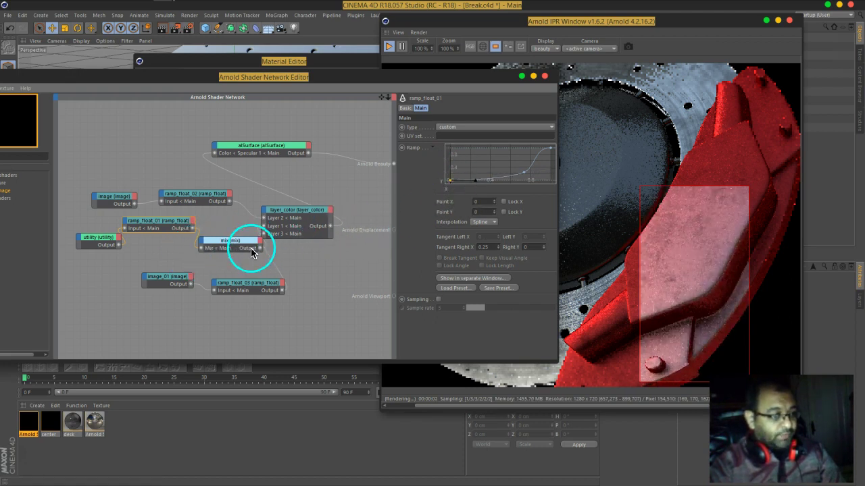
pyautogui.moveTo(260, 249); pyautogui.dragTo(394, 163)
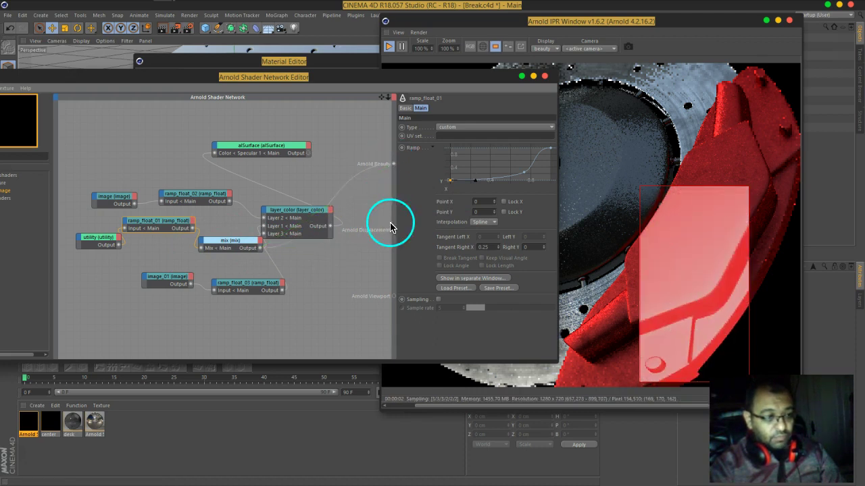
# - Reset the ramp_float_01 curve and invert it, with Y 1 at X 0 and Y 0 at X 1
pyautogui.rightClick(473, 173)
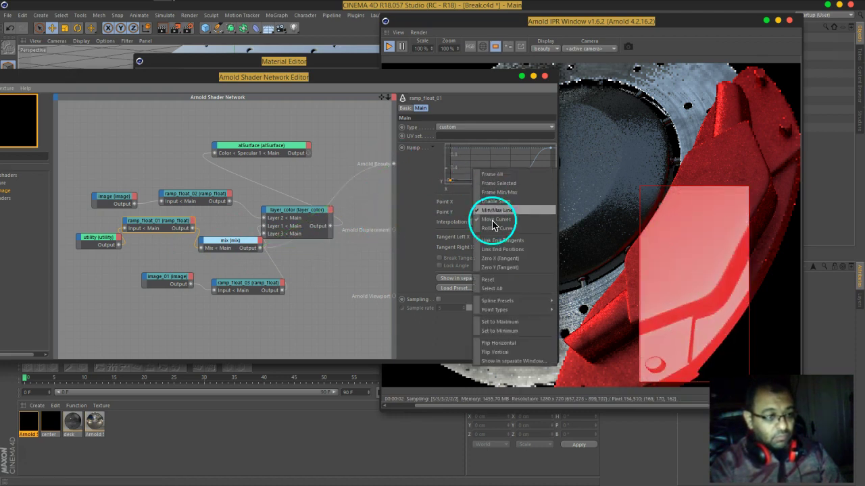
pyautogui.click(493, 280)
pyautogui.moveTo(449, 181); pyautogui.dragTo(441, 142)
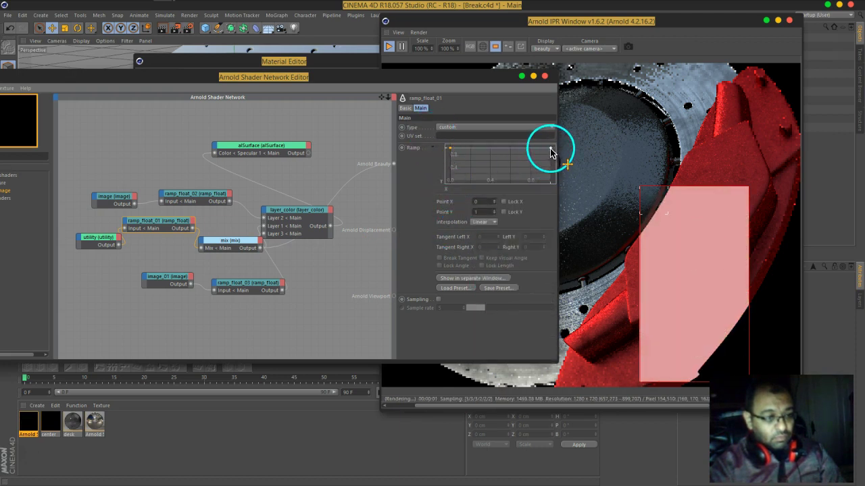
pyautogui.moveTo(551, 150); pyautogui.dragTo(569, 207)
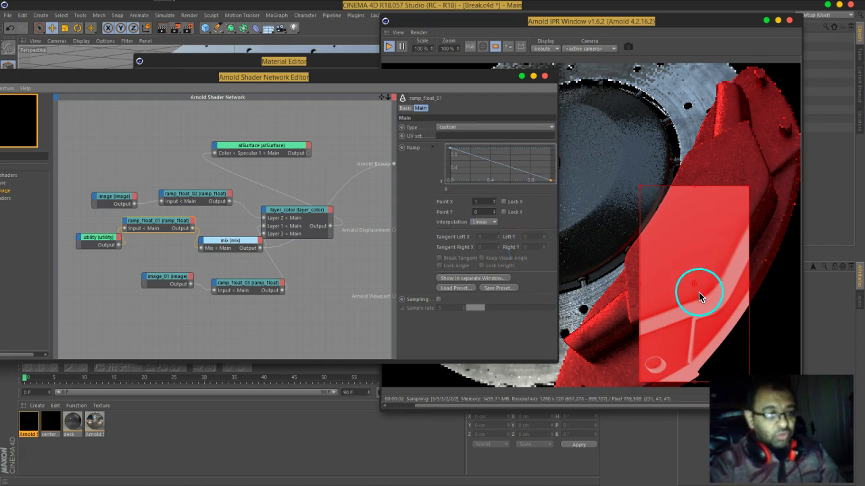
# - Lower the ramp_float_01 curve's point at X 0 to about Y 0.597 and reconnect alSurface's output to Arnold Beauty
pyautogui.click(471, 183)
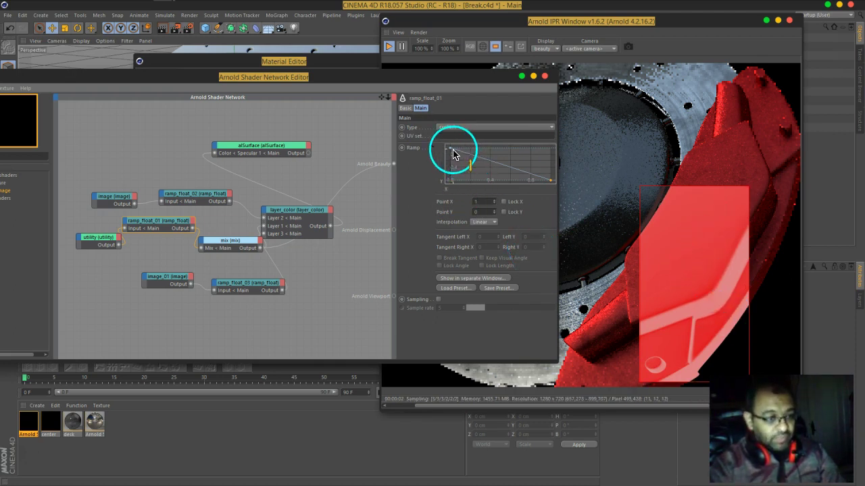
pyautogui.moveTo(451, 151)
pyautogui.mouseDown()
pyautogui.moveTo(440, 170)
pyautogui.moveTo(442, 155)
pyautogui.mouseUp()
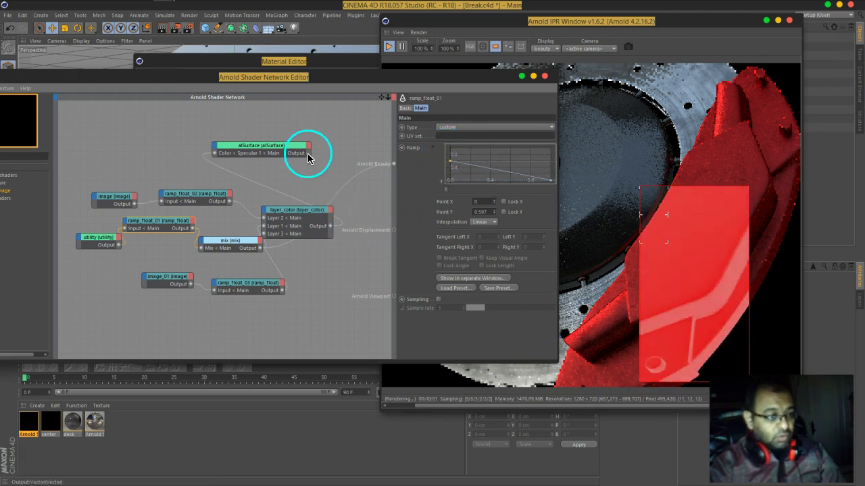
pyautogui.moveTo(394, 166); pyautogui.dragTo(393, 164)
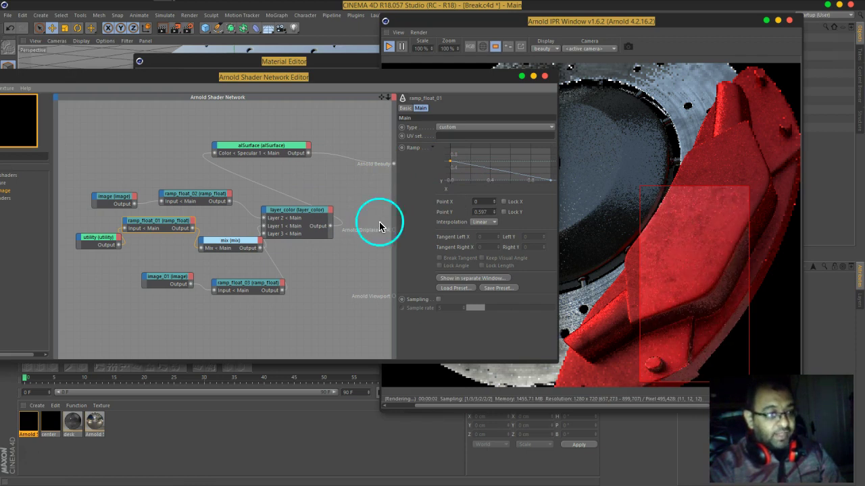
# - Set the ramp_float_01 curve's point at X 0 to Y 1 and its end point at X 1 to about Y 0.014
pyautogui.moveTo(450, 162)
pyautogui.mouseDown()
pyautogui.moveTo(447, 150)
pyautogui.moveTo(446, 173)
pyautogui.moveTo(439, 154)
pyautogui.mouseUp()
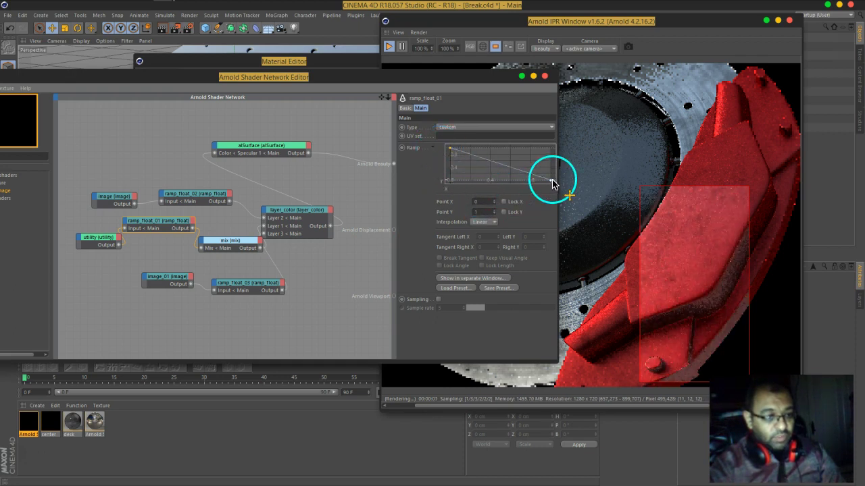
pyautogui.moveTo(554, 184); pyautogui.dragTo(556, 185)
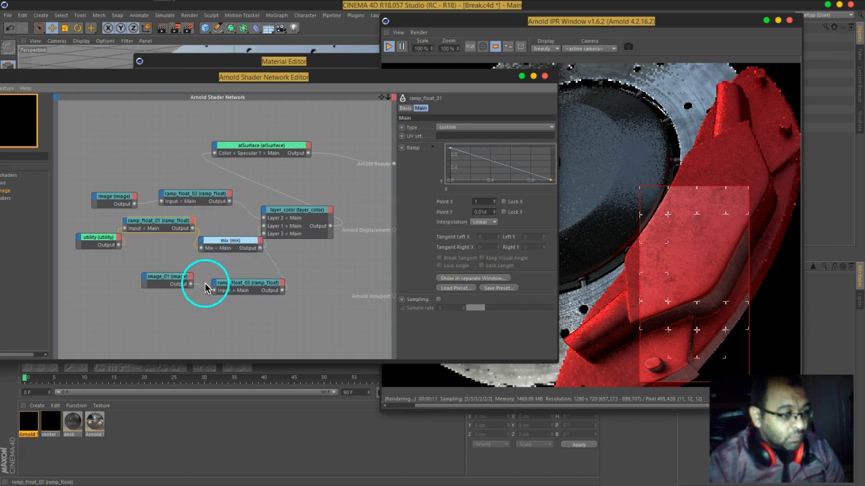
# - Move layer_color slightly away from the ramps and raise the ramp_float_03 curve's point at X 0 to about Y 0.611
pyautogui.moveTo(313, 223); pyautogui.dragTo(332, 219)
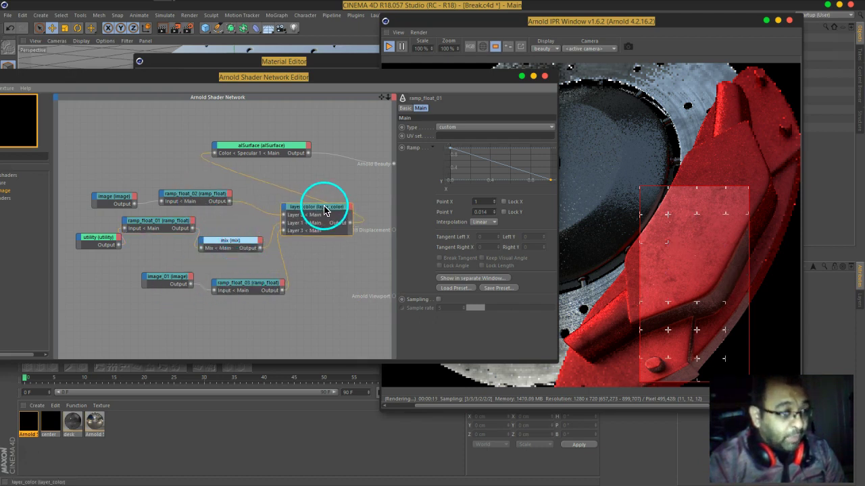
pyautogui.click(172, 283)
pyautogui.click(244, 284)
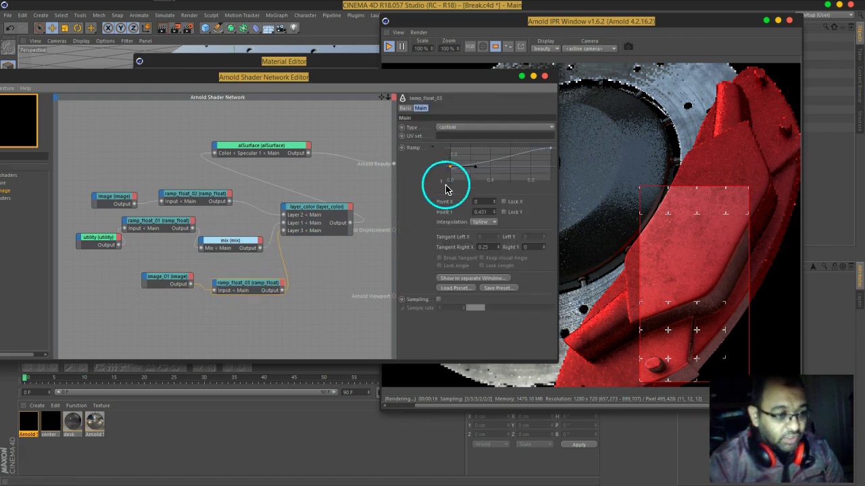
pyautogui.moveTo(450, 169)
pyautogui.mouseDown()
pyautogui.moveTo(447, 177)
pyautogui.moveTo(438, 162)
pyautogui.mouseUp()
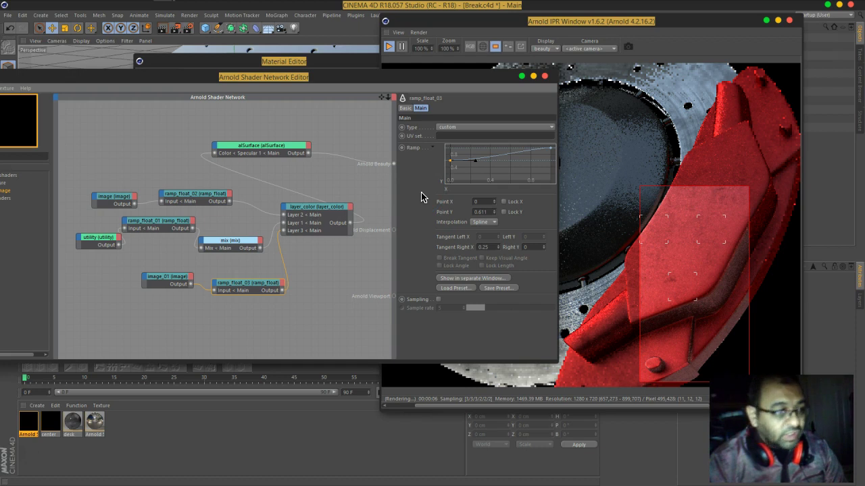
# - Set alSurface's Specular 1 roughness to 0.25
pyautogui.moveTo(338, 82); pyautogui.dragTo(430, 75)
pyautogui.click(379, 143)
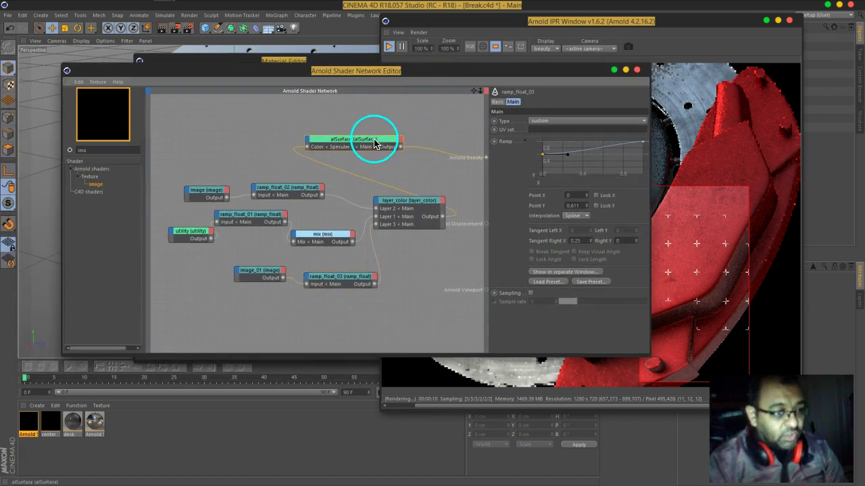
pyautogui.moveTo(570, 152); pyautogui.dragTo(582, 147)
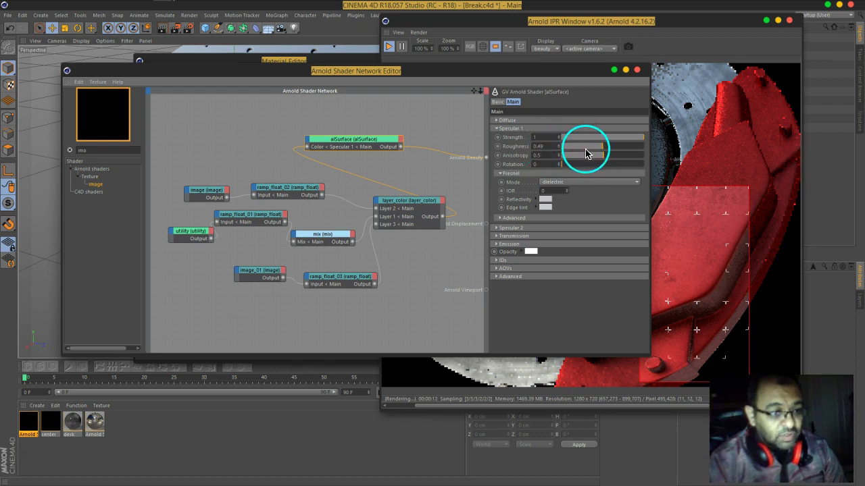
pyautogui.moveTo(529, 77); pyautogui.dragTo(483, 82)
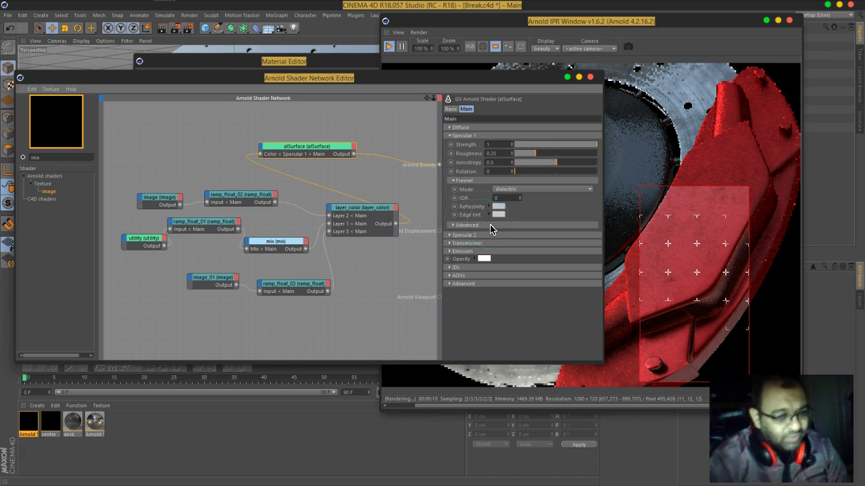
# - Add another image node above the existing image nodes and load the BW17.png grunge map from the Masks folder
pyautogui.moveTo(385, 79); pyautogui.dragTo(439, 82)
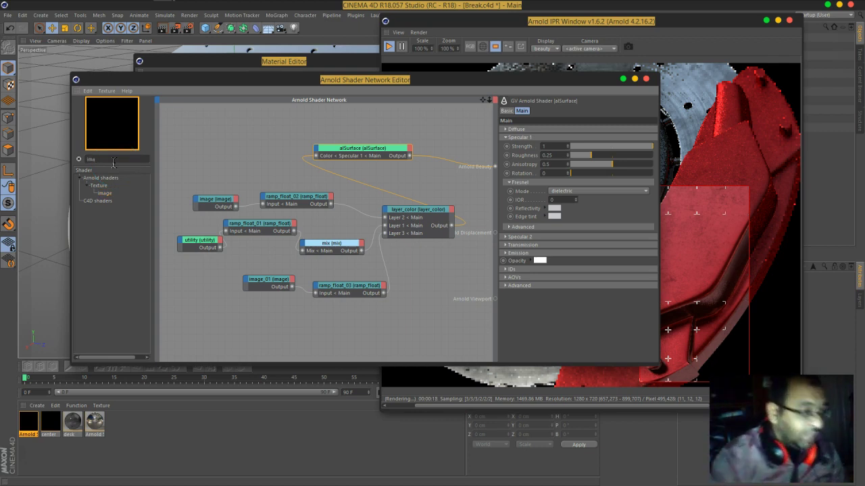
pyautogui.moveTo(108, 194); pyautogui.dragTo(255, 169)
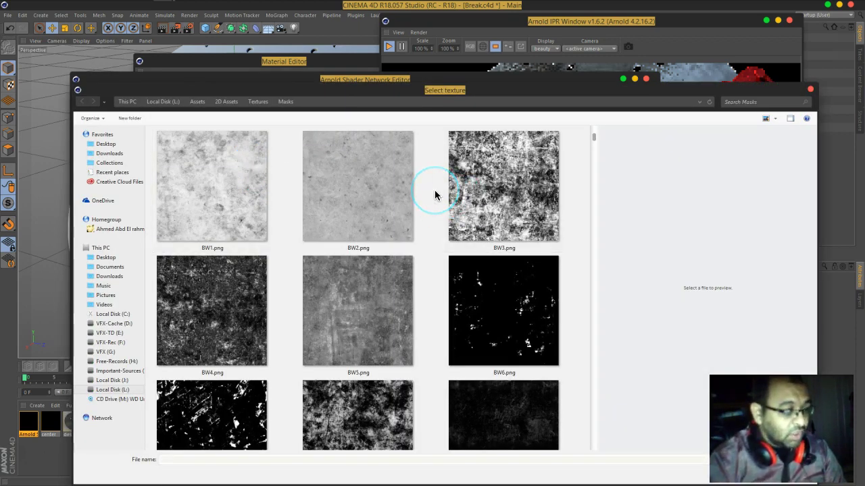
pyautogui.scroll(-1, 432, 200)
pyautogui.scroll(-4, 433, 205)
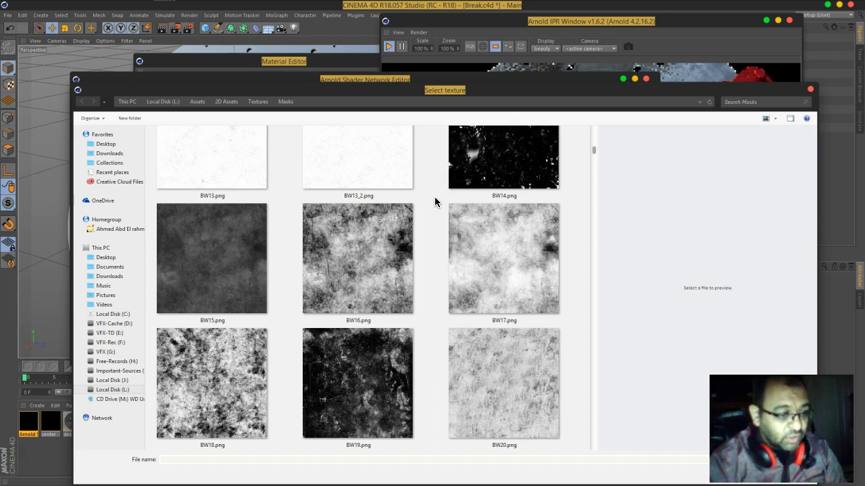
pyautogui.click(451, 216)
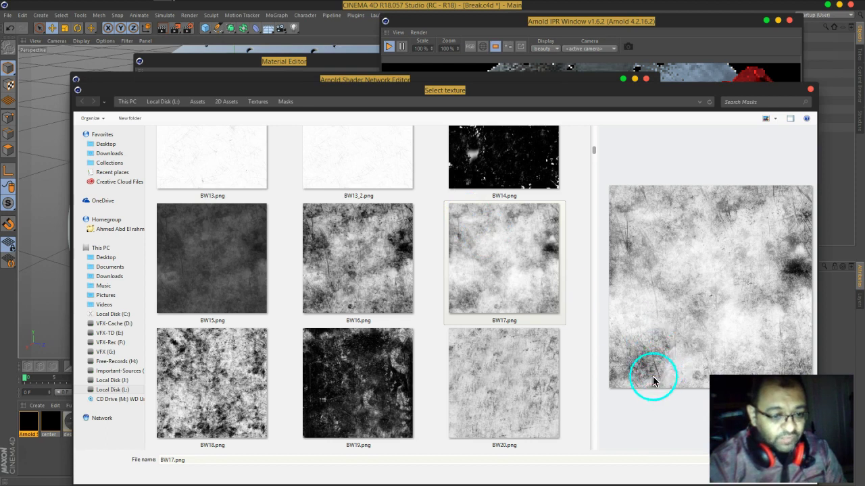
pyautogui.moveTo(585, 91); pyautogui.dragTo(510, 43)
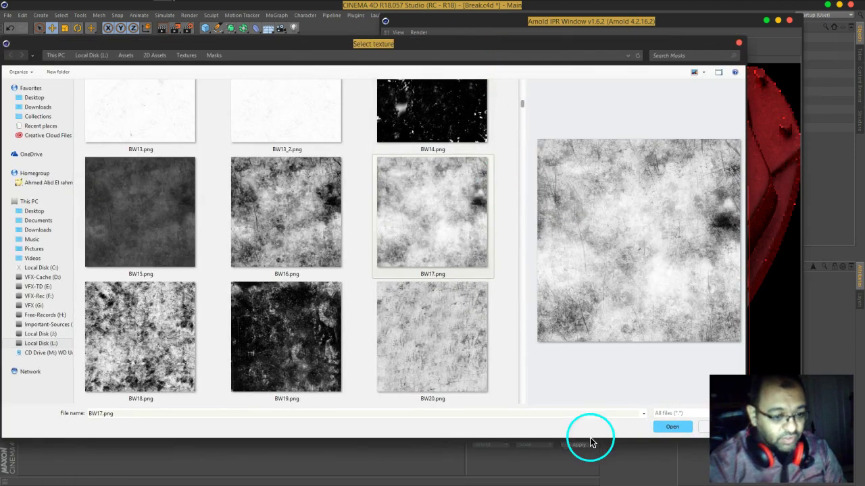
pyautogui.click(669, 428)
pyautogui.click(446, 282)
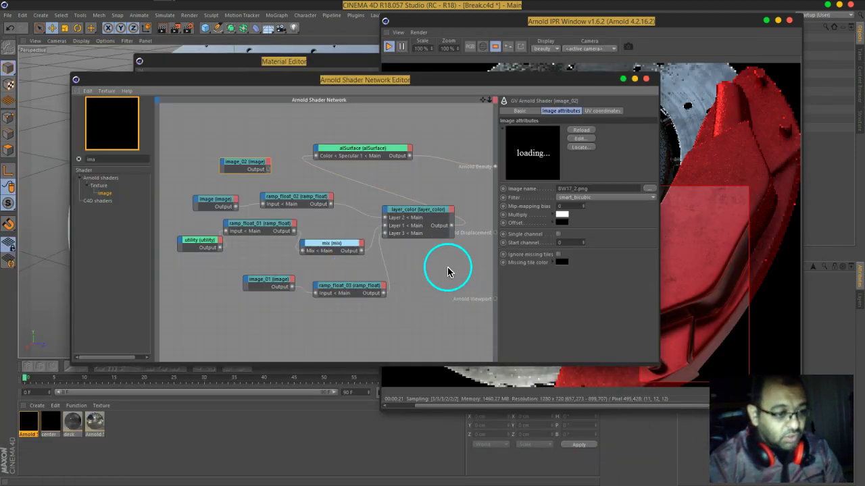
# - Route the image_02 output to Arnold Beauty and turn off the IPR's region render to preview the grunge on the whole caliper
pyautogui.moveTo(269, 173); pyautogui.dragTo(495, 167)
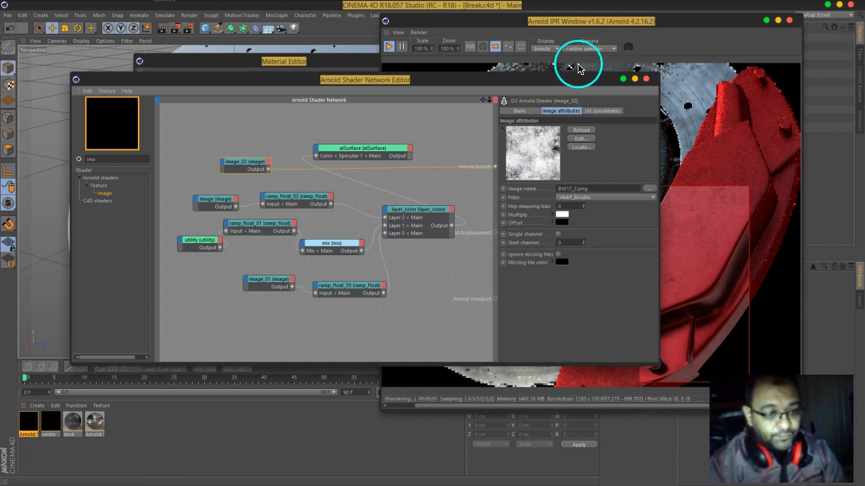
pyautogui.moveTo(556, 80); pyautogui.dragTo(464, 65)
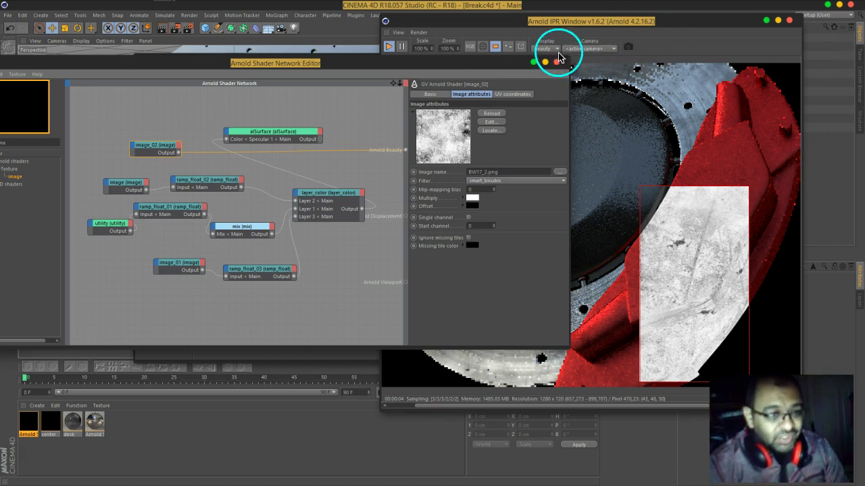
pyautogui.click(496, 46)
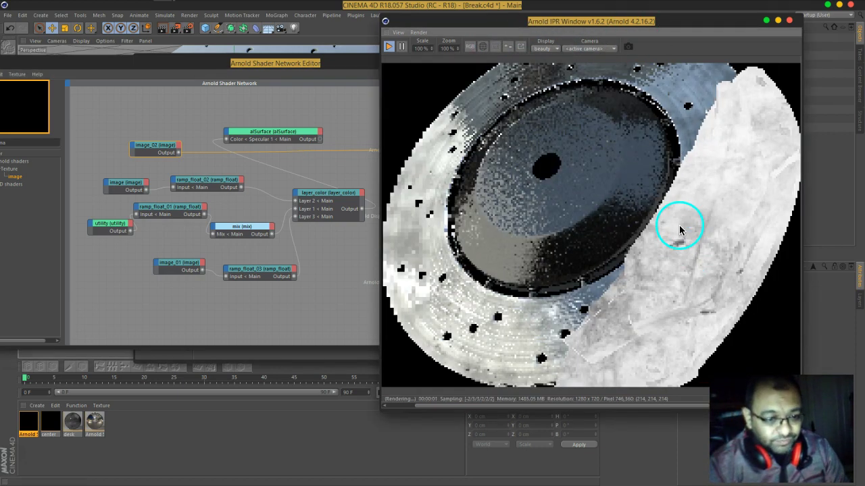
pyautogui.click(336, 73)
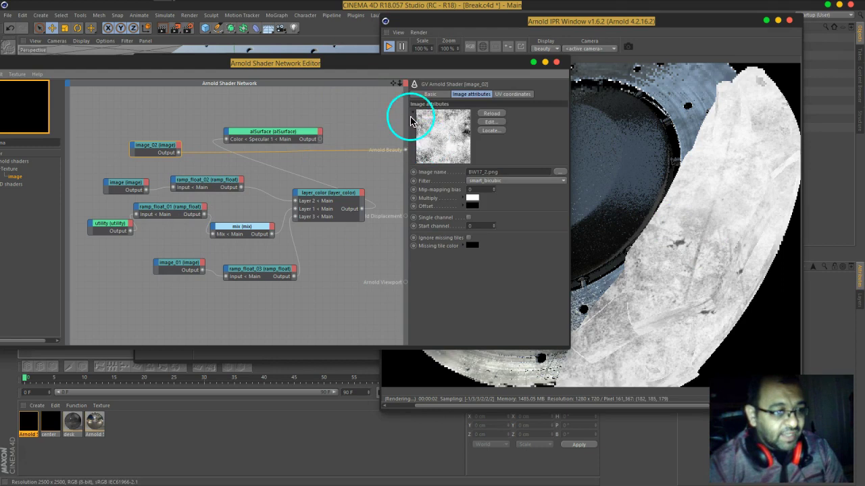
# - Set image_02's UV Scale U and Scale V to 3
pyautogui.click(507, 94)
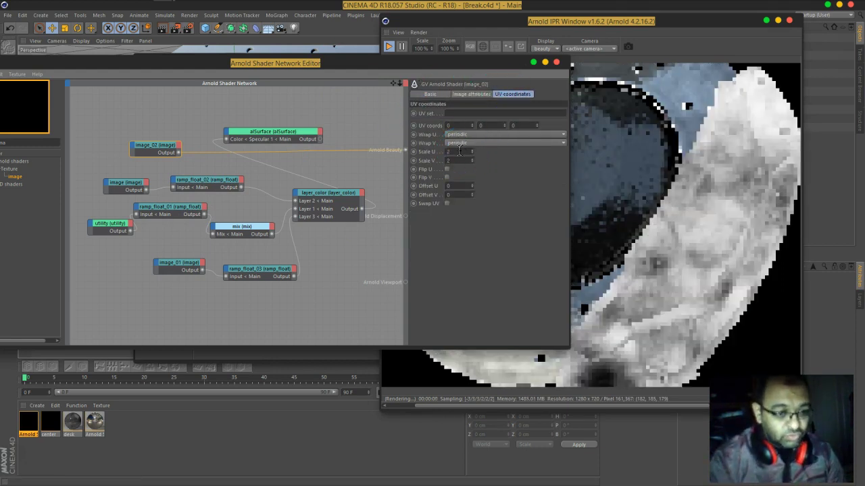
pyautogui.doubleClick(456, 151)
pyautogui.write('3')
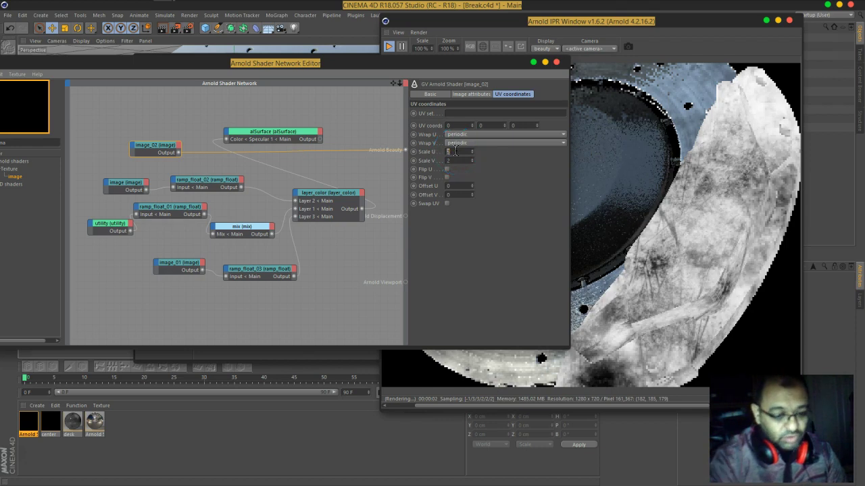
pyautogui.press('Tab')
pyautogui.write('3')
pyautogui.press('Return')
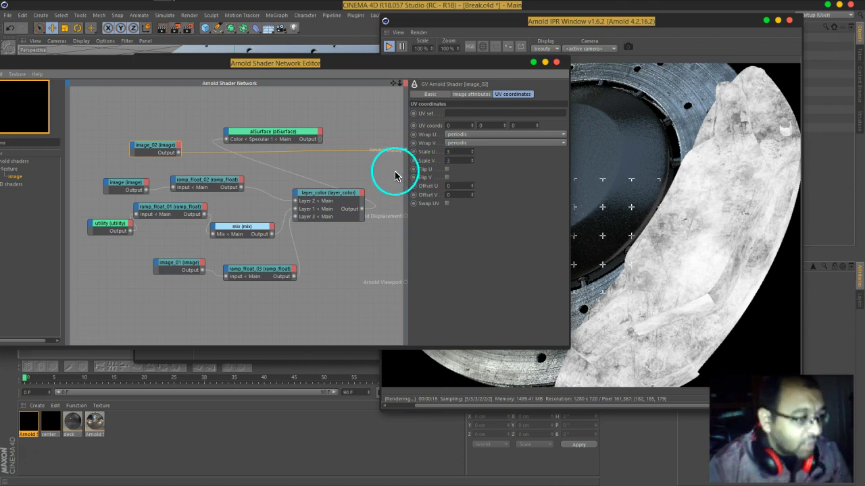
# - Insert a ramp_float node between image_02 and Arnold Beauty through its Main Input port, and space the two nodes apart
pyautogui.moveTo(220, 67); pyautogui.dragTo(348, 76)
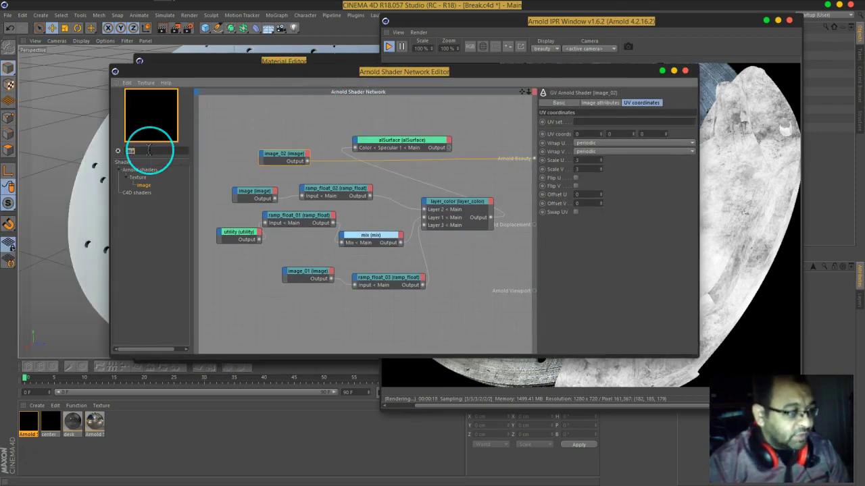
pyautogui.write('ramp')
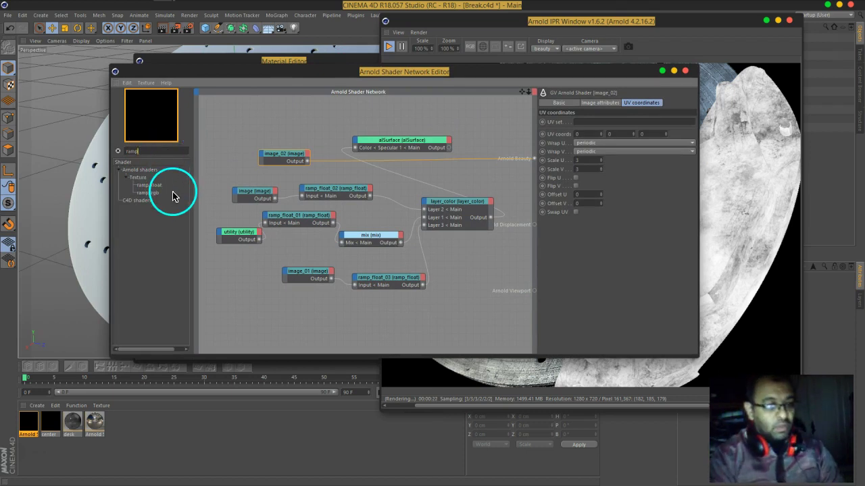
pyautogui.click(148, 186)
pyautogui.moveTo(151, 192); pyautogui.dragTo(298, 159)
pyautogui.click(313, 174)
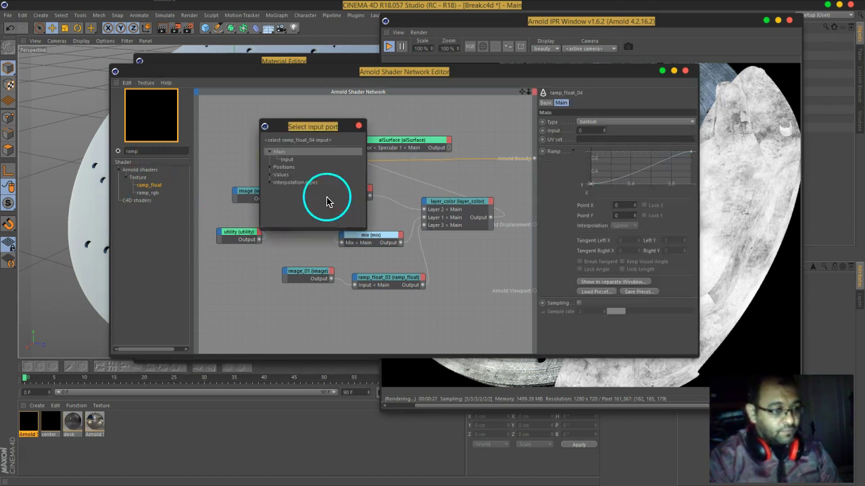
pyautogui.click(285, 164)
pyautogui.moveTo(306, 156); pyautogui.dragTo(409, 171)
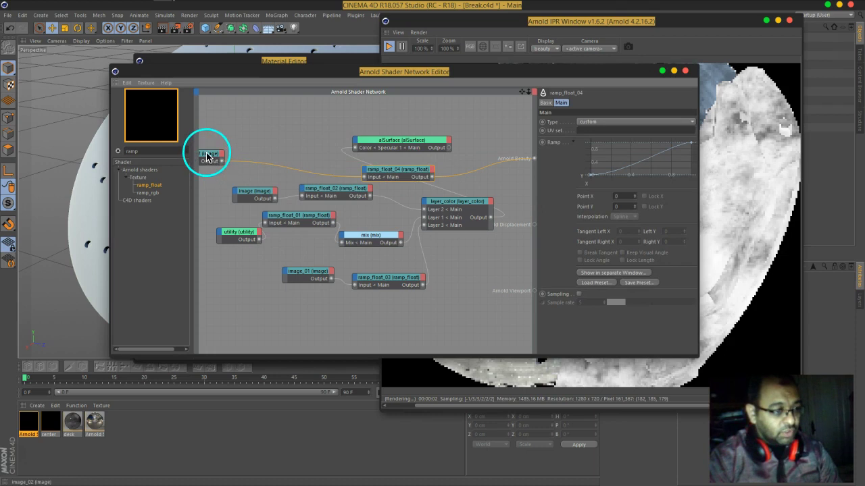
pyautogui.moveTo(207, 153); pyautogui.dragTo(268, 163)
pyautogui.click(397, 171)
pyautogui.click(398, 175)
# - Make the ramp_float_04 curve linear and invert it, with Y 1 at X 0 and Y 0 at X 1
pyautogui.rightClick(613, 158)
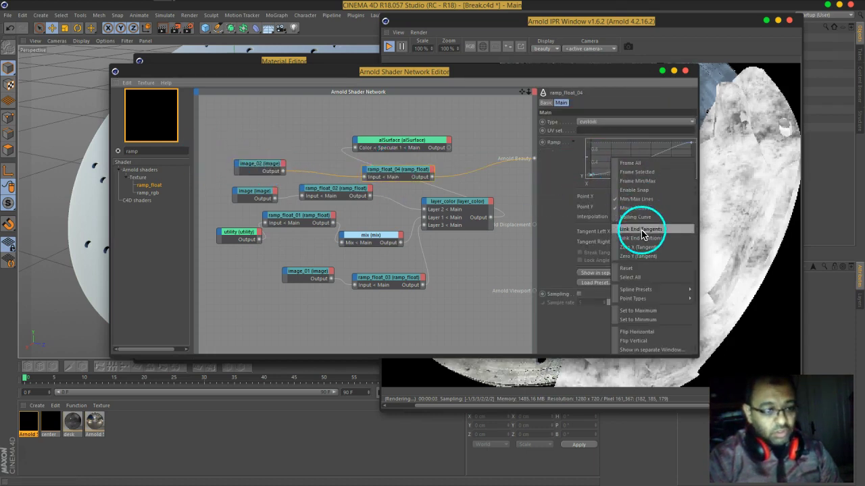
pyautogui.click(643, 261)
pyautogui.moveTo(589, 174); pyautogui.dragTo(579, 127)
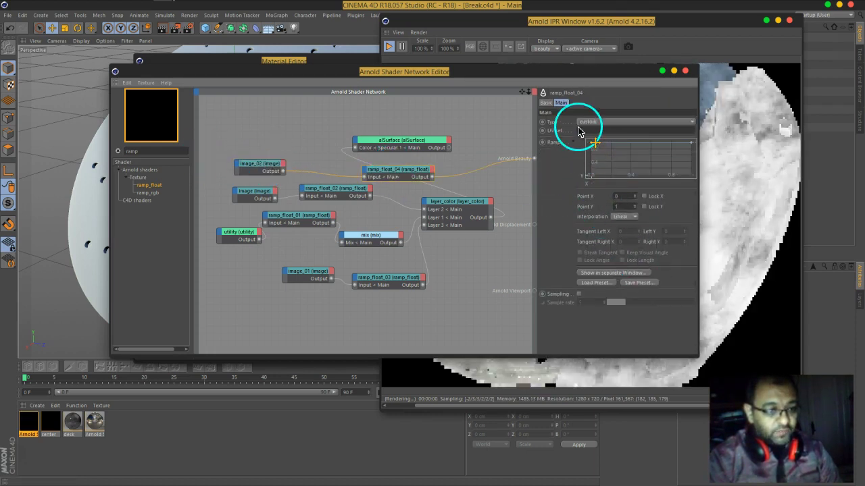
pyautogui.moveTo(693, 146); pyautogui.dragTo(715, 194)
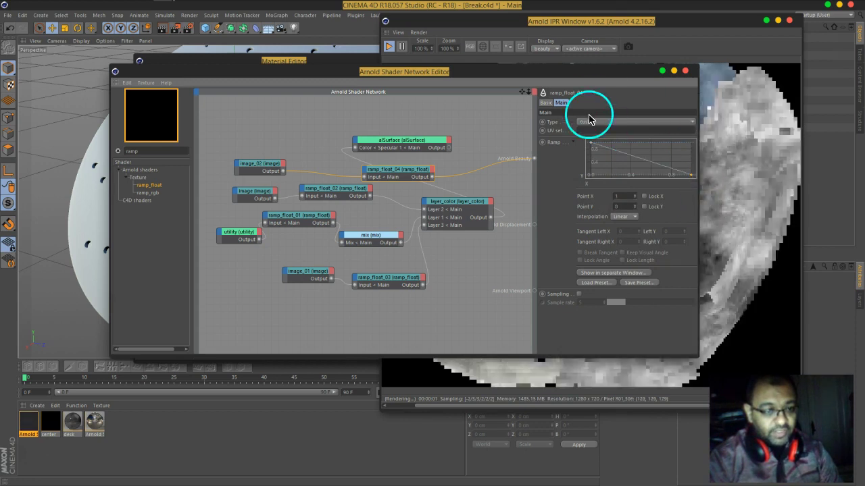
# - Add a point to the ramp_float_04 curve at about X 0.592, Y 0.153 and lower its start point to about Y 0.542
pyautogui.moveTo(548, 78); pyautogui.dragTo(438, 71)
pyautogui.click(490, 168)
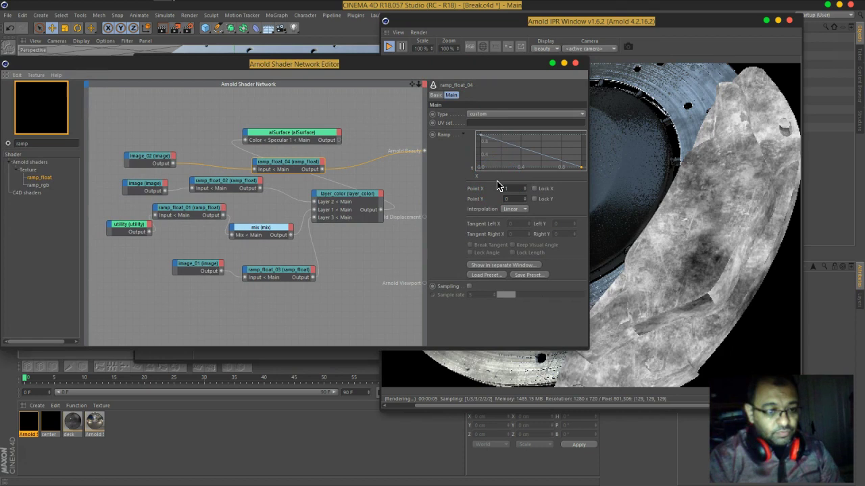
pyautogui.moveTo(522, 149)
pyautogui.keyDown('ctrl'); pyautogui.mouseDown()
pyautogui.moveTo(526, 166)
pyautogui.moveTo(512, 166)
pyautogui.moveTo(550, 168)
pyautogui.moveTo(542, 168)
pyautogui.mouseUp(); pyautogui.keyUp('ctrl')
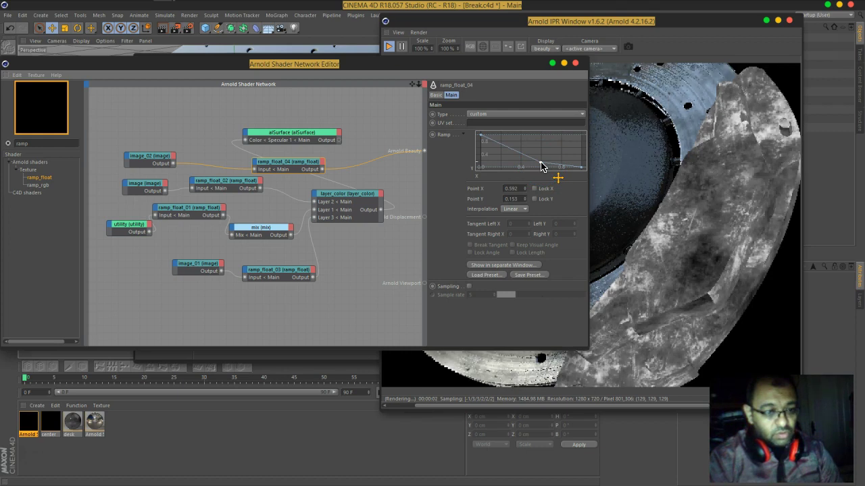
pyautogui.moveTo(479, 136); pyautogui.dragTo(479, 154)
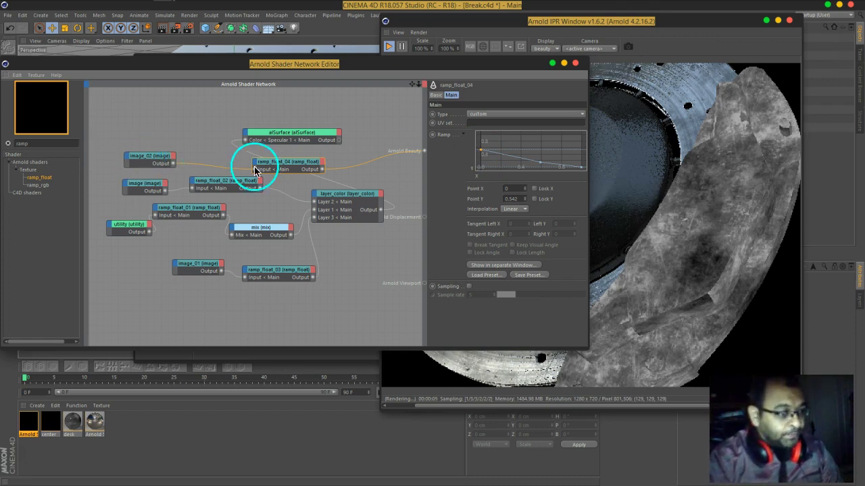
# - Connect ramp_float_04 to alSurface's Specular 1 roughness and route alSurface's output back to Arnold Beauty
pyautogui.moveTo(322, 175); pyautogui.dragTo(356, 150)
pyautogui.moveTo(412, 150); pyautogui.dragTo(426, 150)
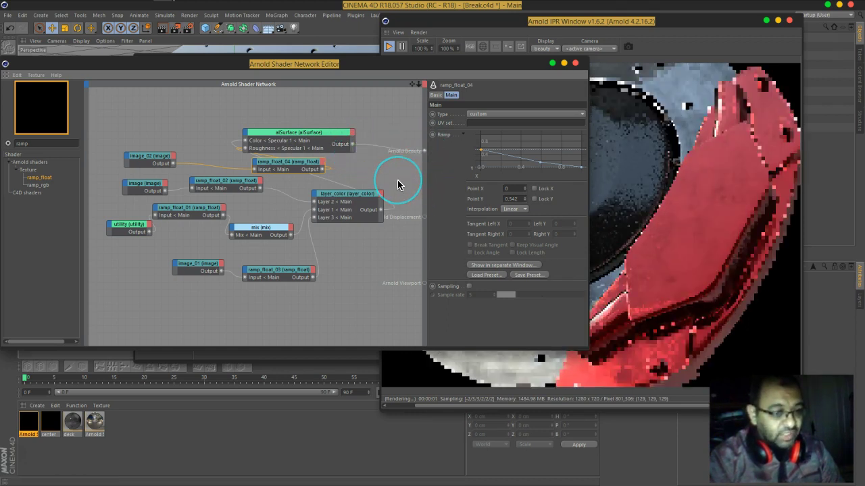
pyautogui.click(440, 139)
pyautogui.click(428, 72)
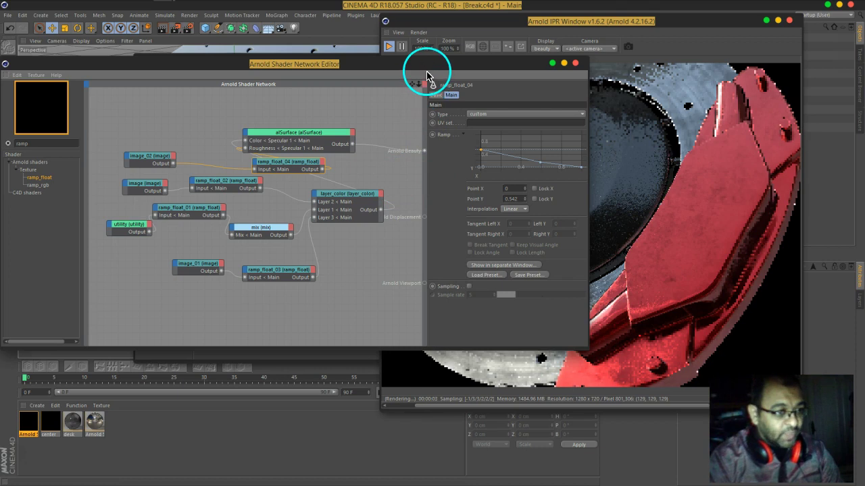
# - Rearrange the graph so that ramp_float_04 sits beside alSurface, between it and image_02
pyautogui.moveTo(432, 72); pyautogui.dragTo(385, 66)
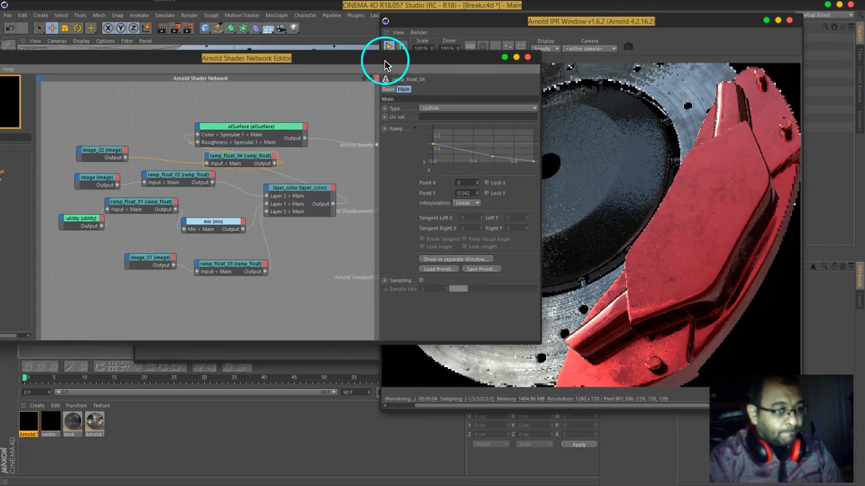
pyautogui.moveTo(248, 138); pyautogui.dragTo(309, 120)
pyautogui.moveTo(237, 154); pyautogui.dragTo(202, 136)
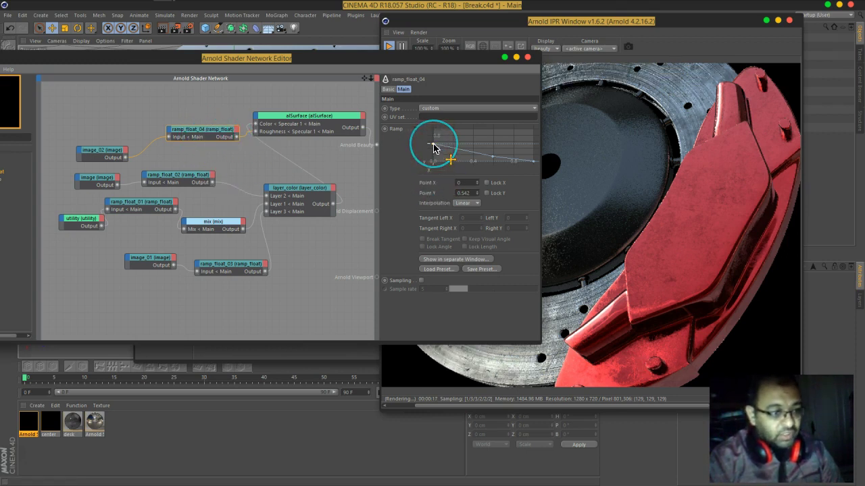
# - Move the ramp_float_04 curve's middle point to about X 0.502, Y 0.43 and raise its start point to about Y 0.875
pyautogui.moveTo(496, 161); pyautogui.dragTo(485, 152)
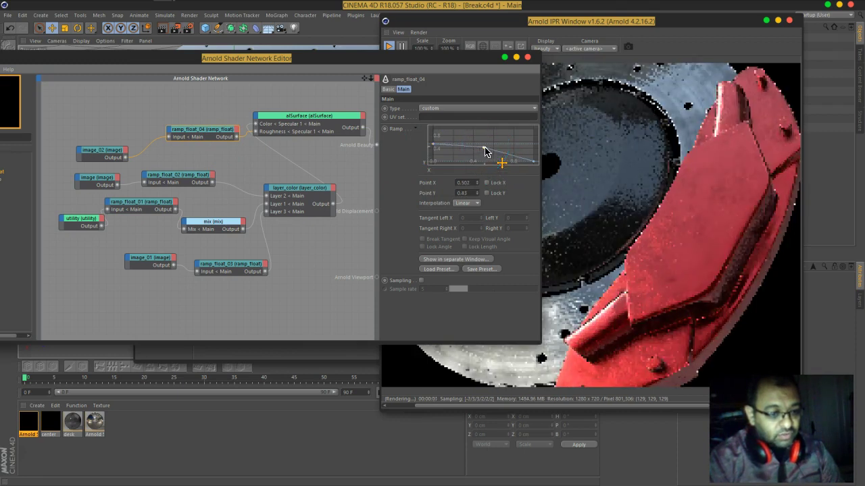
pyautogui.click(471, 154)
pyautogui.moveTo(463, 160); pyautogui.dragTo(427, 136)
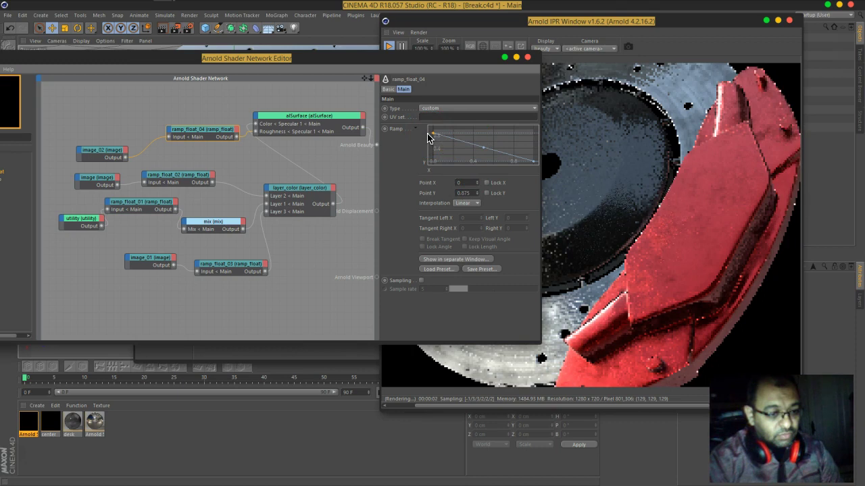
# - Preview ramp_float_04 through Arnold Beauty, setting its end point to about Y 0.125 and middle point to about X 0.448, Y 0.472
pyautogui.moveTo(335, 158); pyautogui.dragTo(291, 166, button='middle')
pyautogui.moveTo(197, 154); pyautogui.dragTo(378, 164)
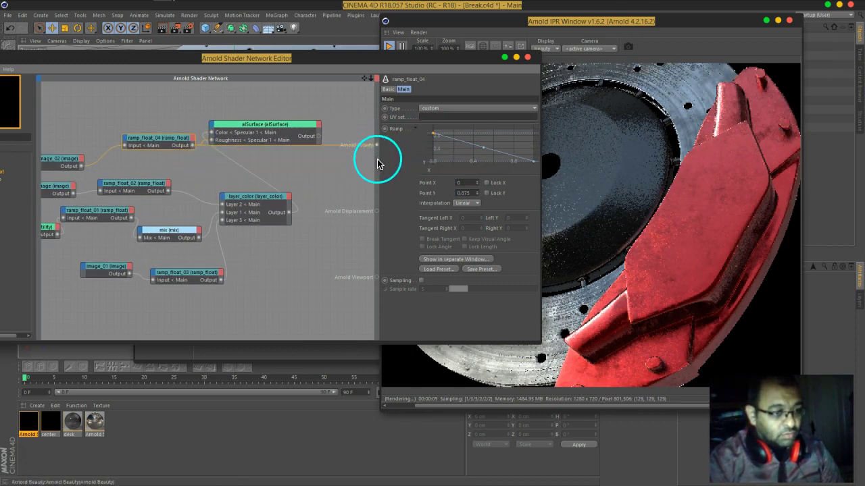
pyautogui.moveTo(485, 153); pyautogui.dragTo(538, 162)
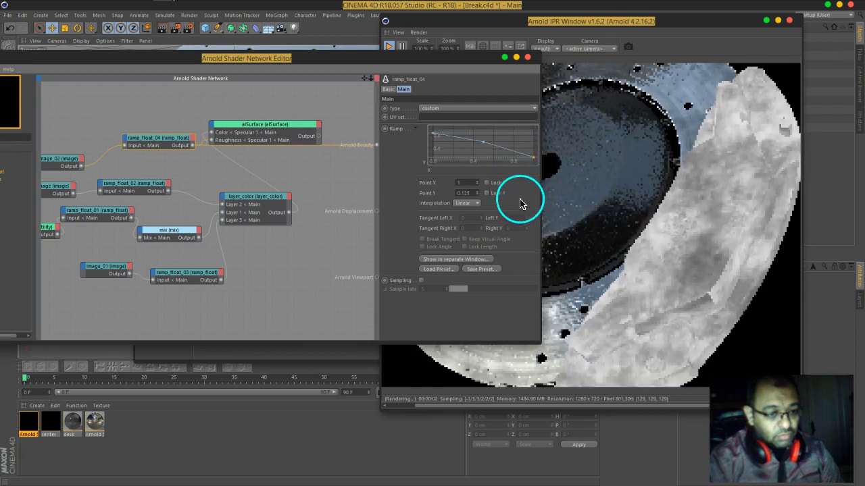
pyautogui.moveTo(483, 145); pyautogui.dragTo(479, 151)
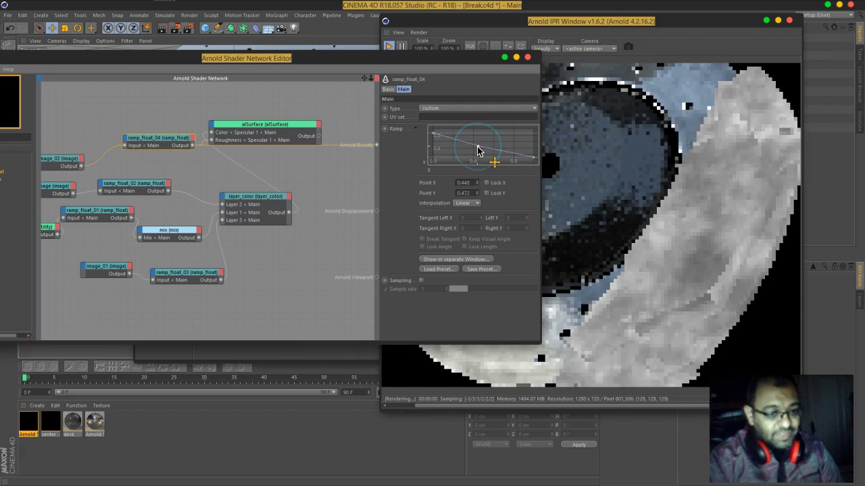
# - Reconnect alSurface's output to Arnold Beauty to render the full caliper shader
pyautogui.click(248, 194)
pyautogui.click(324, 146)
pyautogui.moveTo(319, 137); pyautogui.dragTo(377, 145)
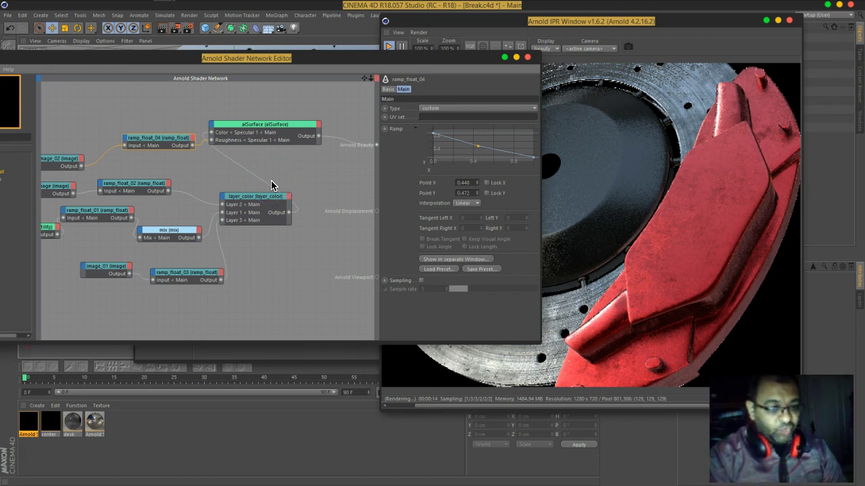
# - Find the curvature surface shader, add it to the graph above alSurface and preview its output through Arnold Beauty
pyautogui.moveTo(264, 62); pyautogui.dragTo(305, 53)
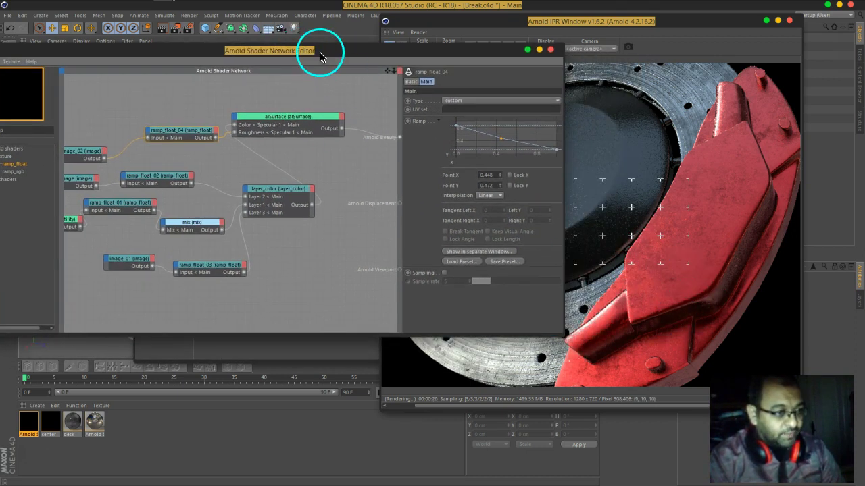
pyautogui.moveTo(319, 54); pyautogui.dragTo(433, 75)
pyautogui.click(139, 152)
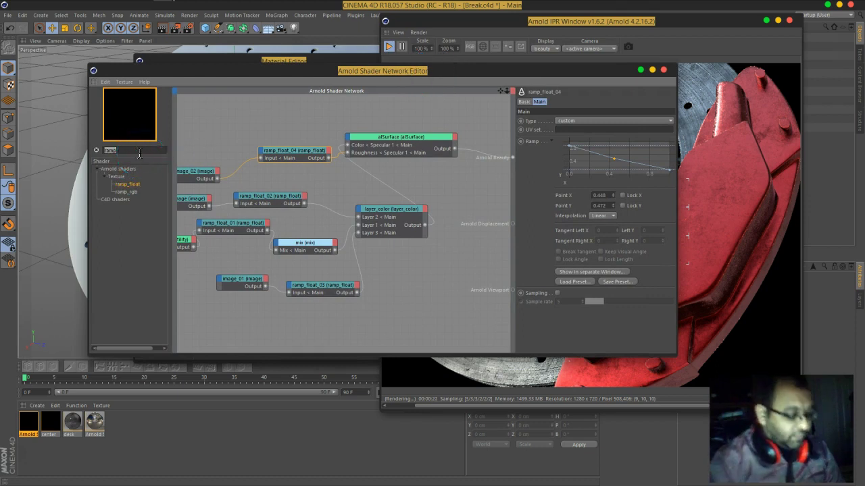
pyautogui.write('curv')
pyautogui.moveTo(125, 183); pyautogui.dragTo(409, 117)
pyautogui.moveTo(452, 73); pyautogui.dragTo(380, 83)
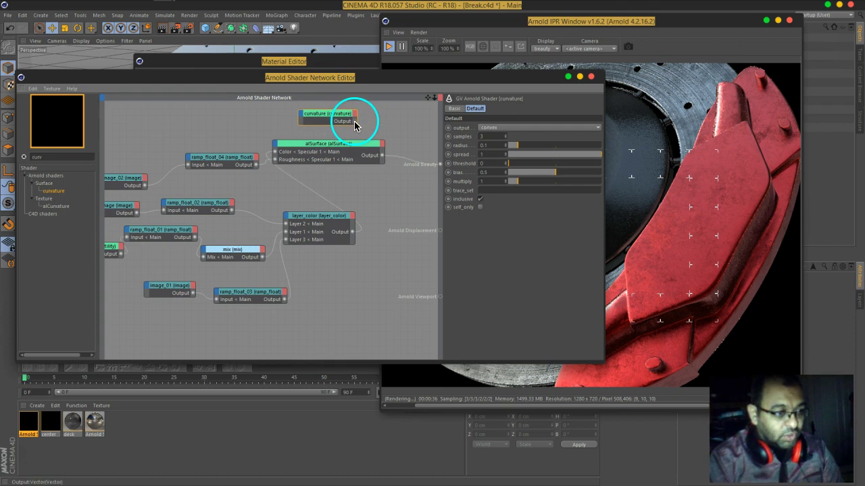
pyautogui.moveTo(410, 148); pyautogui.dragTo(440, 165)
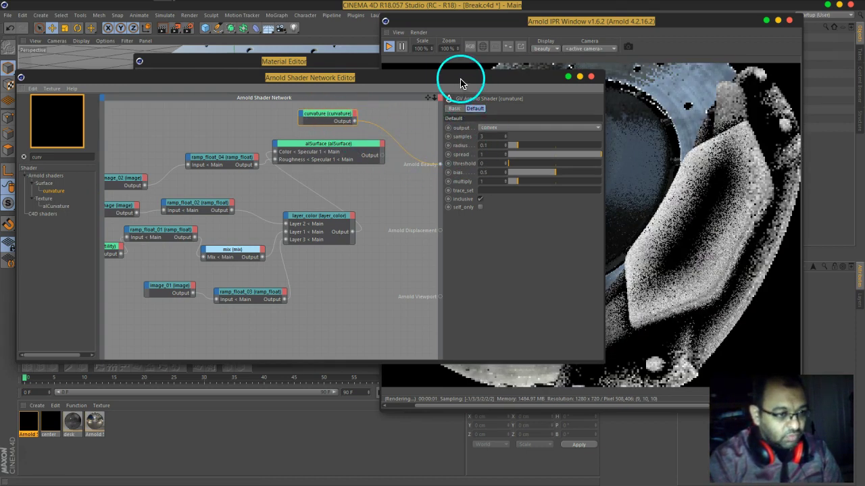
# - Set the curvature shader's radius to 0.03, spread to 0.86, threshold to 0.55 and bias to 0.67
pyautogui.moveTo(463, 77); pyautogui.dragTo(431, 73)
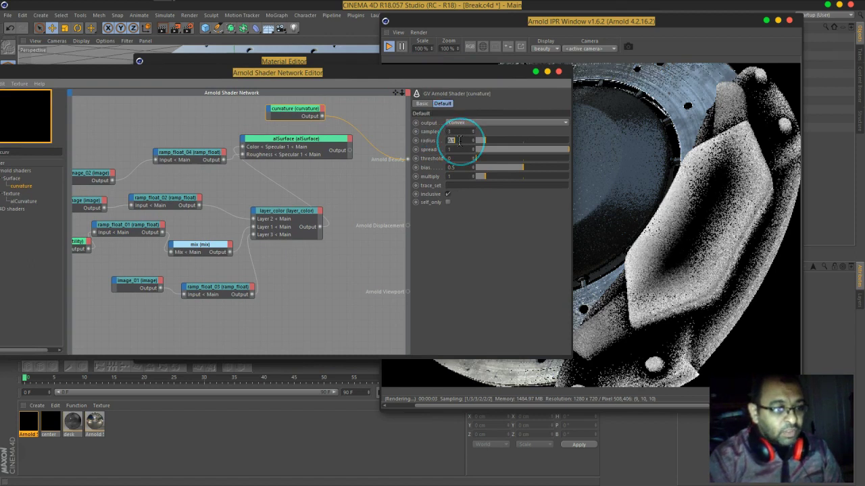
pyautogui.press('BackSpace')
pyautogui.write('03')
pyautogui.press('Return')
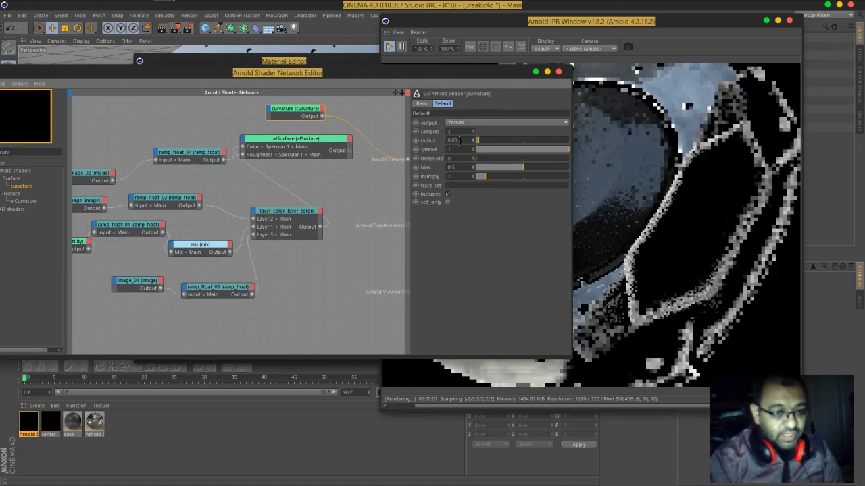
pyautogui.click(515, 178)
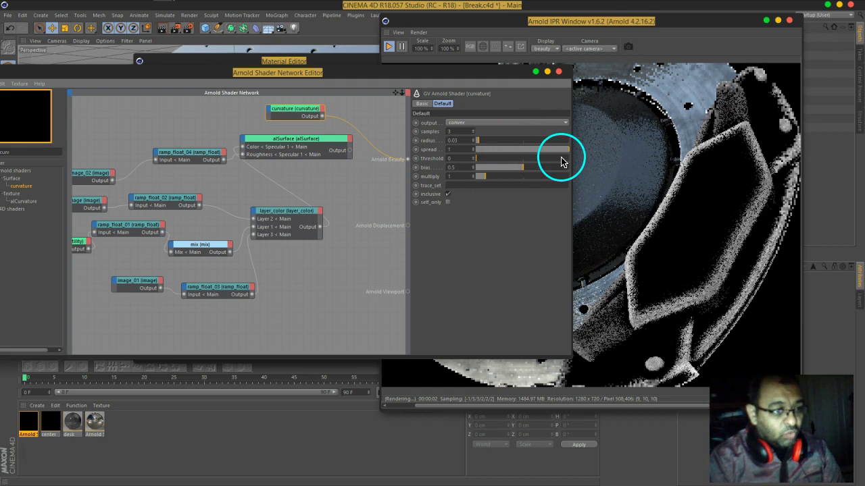
pyautogui.moveTo(563, 153)
pyautogui.mouseDown()
pyautogui.moveTo(570, 149)
pyautogui.moveTo(557, 154)
pyautogui.mouseUp()
pyautogui.moveTo(476, 159); pyautogui.dragTo(540, 173)
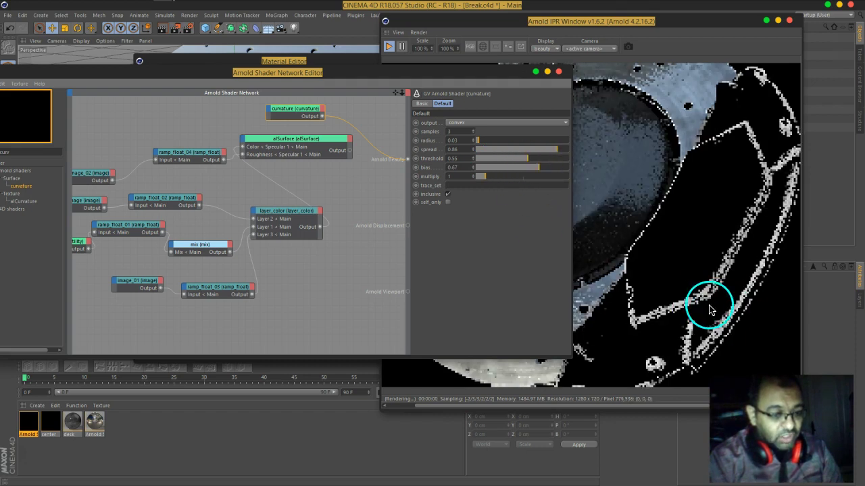
# - Clear the floating render, material and shader windows away from the viewport and restore the perspective view with Frame Default
pyautogui.click(678, 309)
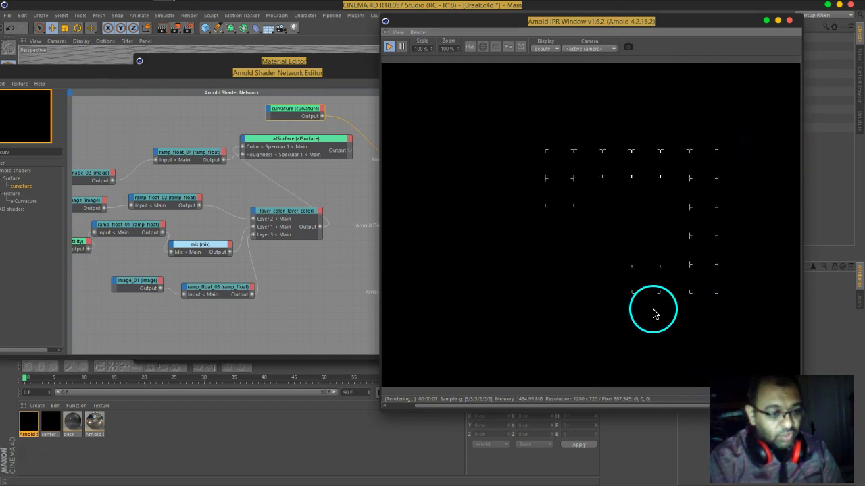
pyautogui.click(324, 40)
pyautogui.moveTo(489, 21); pyautogui.dragTo(527, 206)
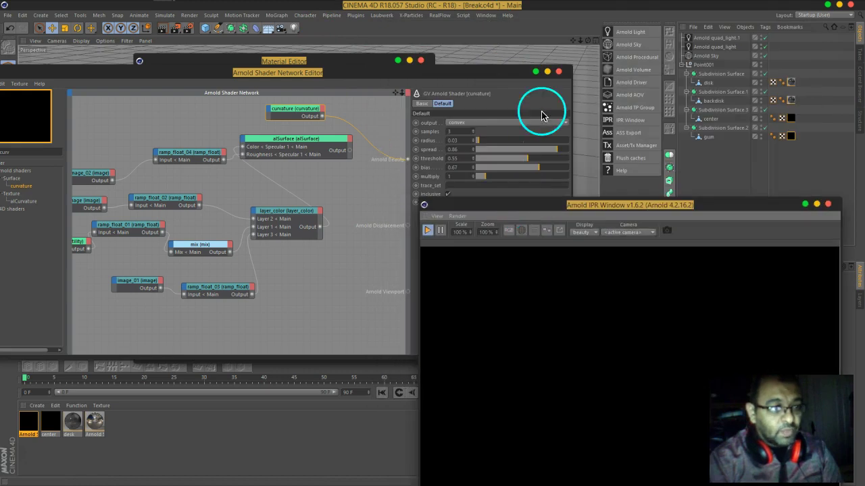
pyautogui.click(414, 62)
pyautogui.moveTo(419, 73); pyautogui.dragTo(475, 378)
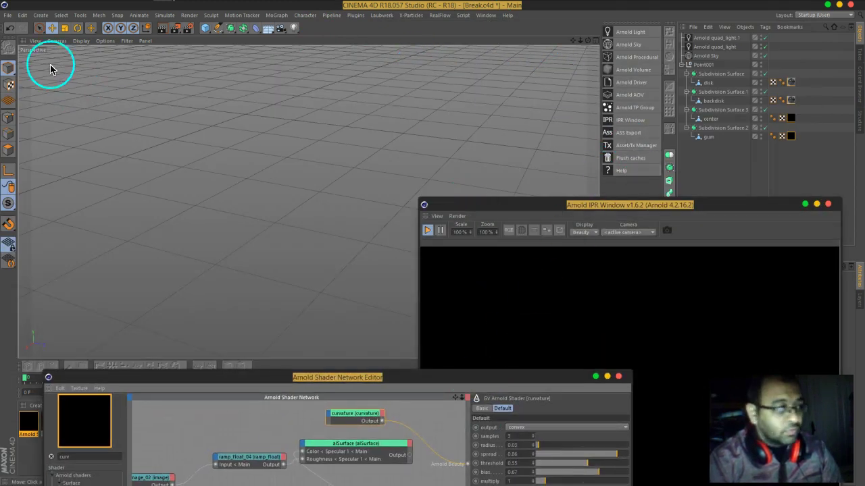
pyautogui.click(36, 40)
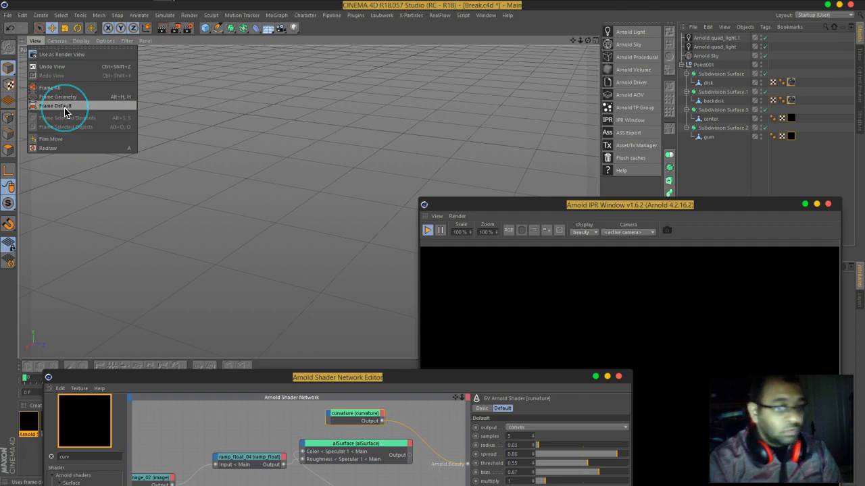
pyautogui.click(65, 107)
# - Orbit and zoom the perspective view to an angled close-up of the disc with the caliper facing the camera
pyautogui.keyDown('alt'); pyautogui.moveTo(276, 194); pyautogui.dragTo(316, 166); pyautogui.keyUp('alt')
pyautogui.scroll(8, 316, 165)
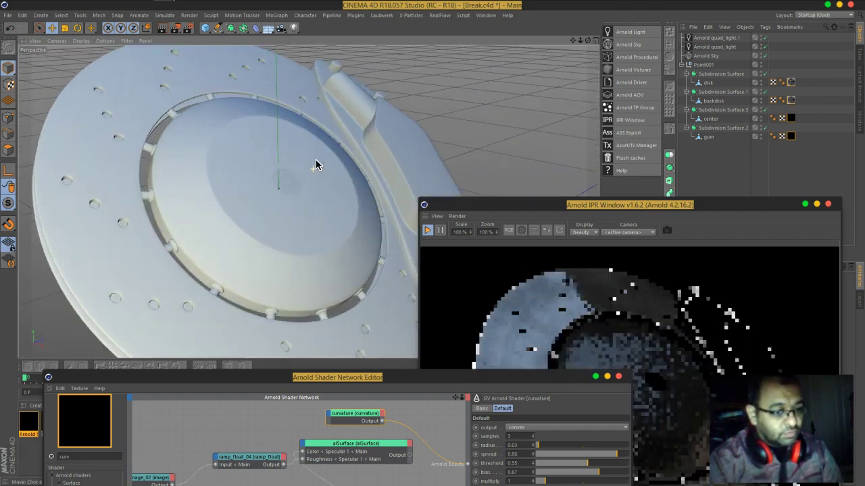
pyautogui.click(351, 210)
pyautogui.keyDown('alt'); pyautogui.moveTo(368, 233); pyautogui.dragTo(232, 198); pyautogui.keyUp('alt')
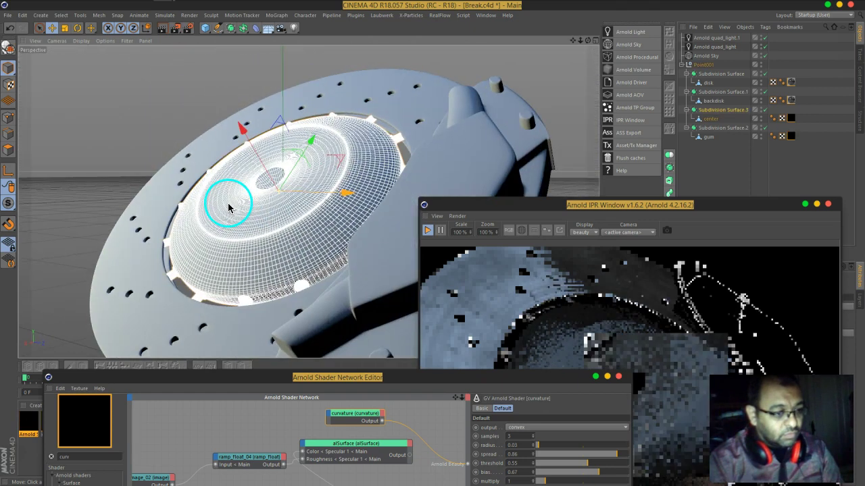
pyautogui.keyDown('alt'); pyautogui.moveTo(314, 220); pyautogui.dragTo(378, 203); pyautogui.keyUp('alt')
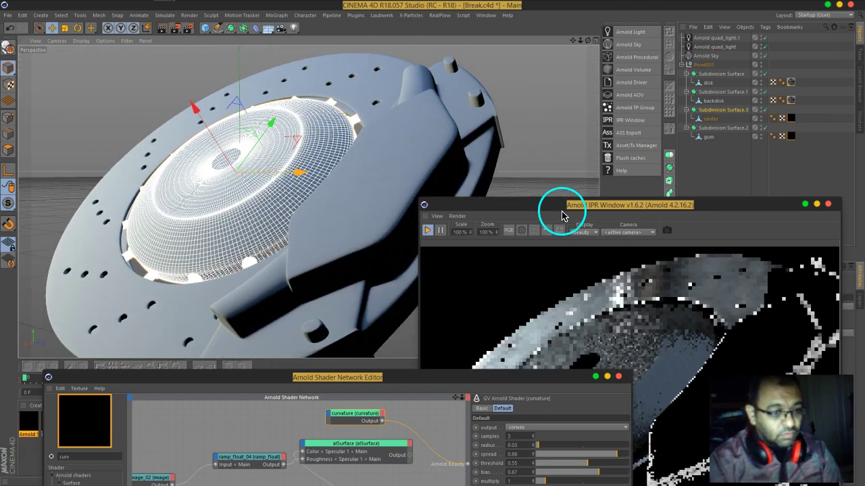
# - Arrange the IPR window and shader network editor side by side, with the caliper edges in view in the render
pyautogui.moveTo(561, 212); pyautogui.dragTo(506, 64)
pyautogui.click(338, 378)
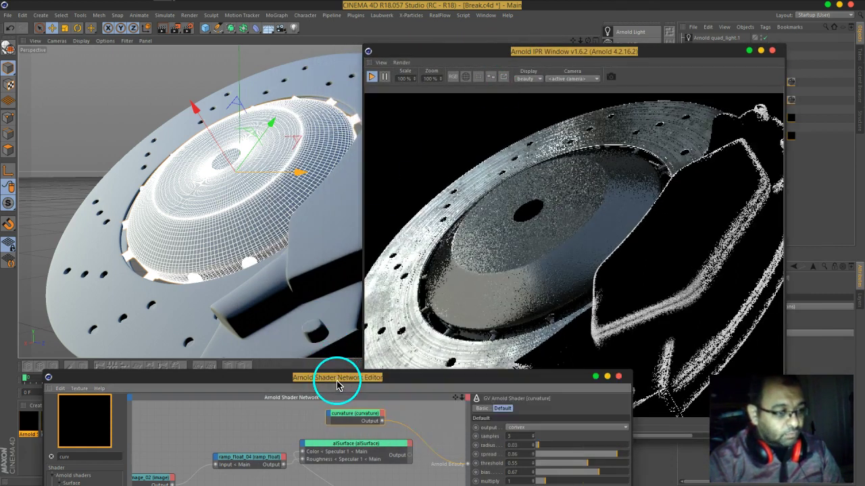
pyautogui.moveTo(338, 384); pyautogui.dragTo(216, 84)
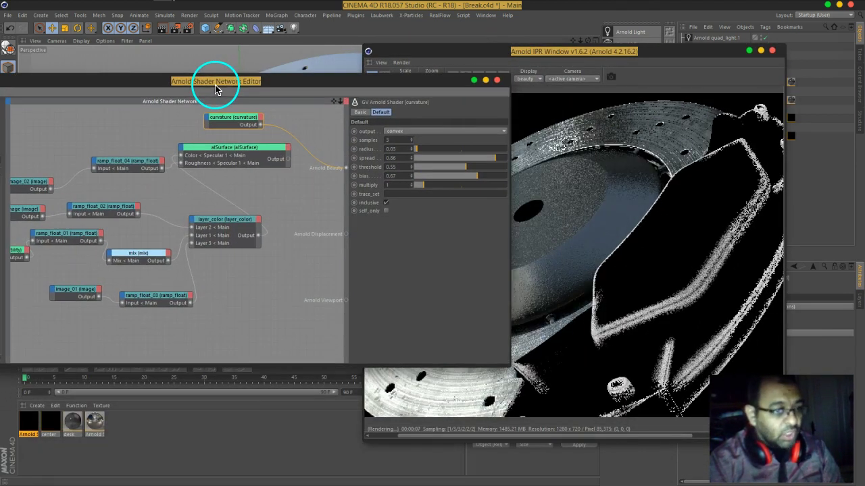
pyautogui.moveTo(326, 86); pyautogui.dragTo(238, 66)
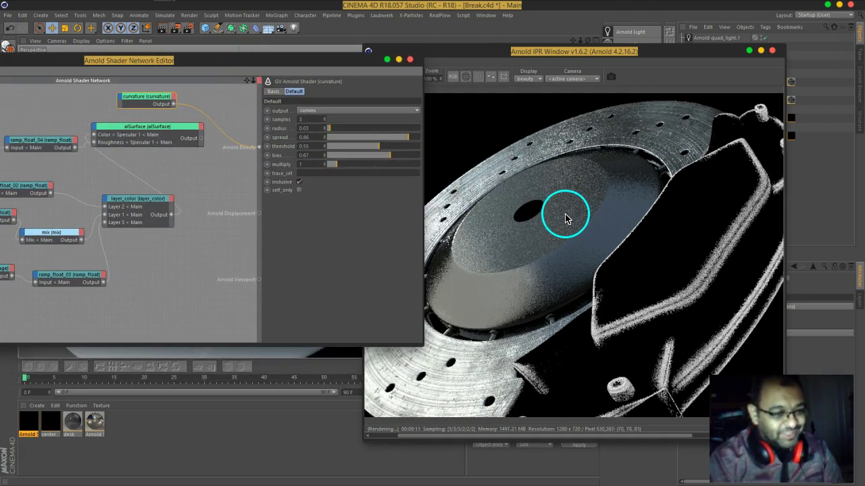
pyautogui.moveTo(662, 241); pyautogui.dragTo(630, 207)
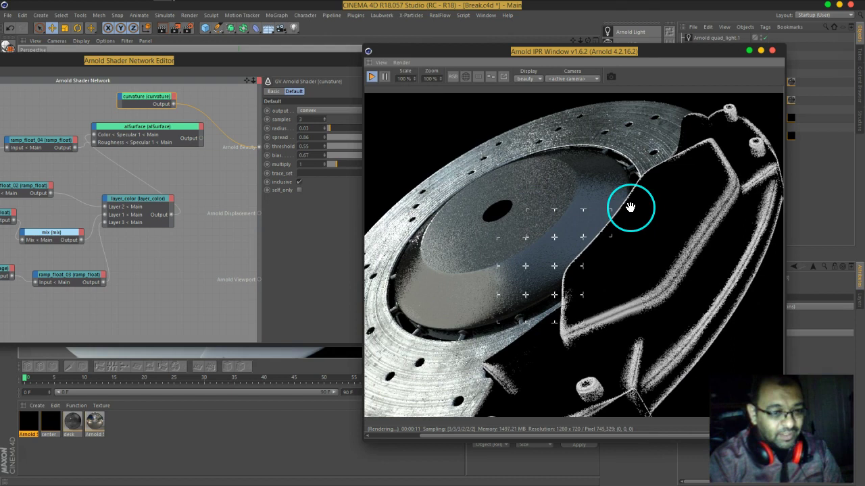
pyautogui.click(183, 58)
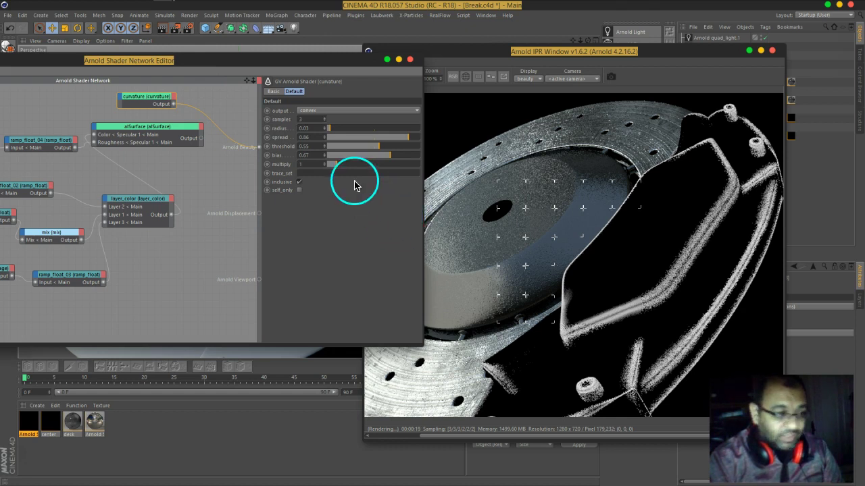
# - Set the curvature shader's spread to 0.78 and multiply to 10
pyautogui.doubleClick(312, 130)
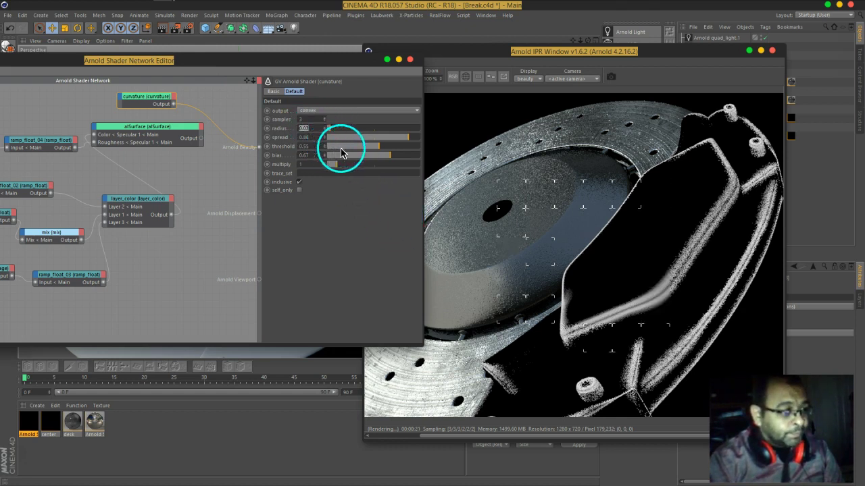
pyautogui.moveTo(404, 139); pyautogui.dragTo(400, 139)
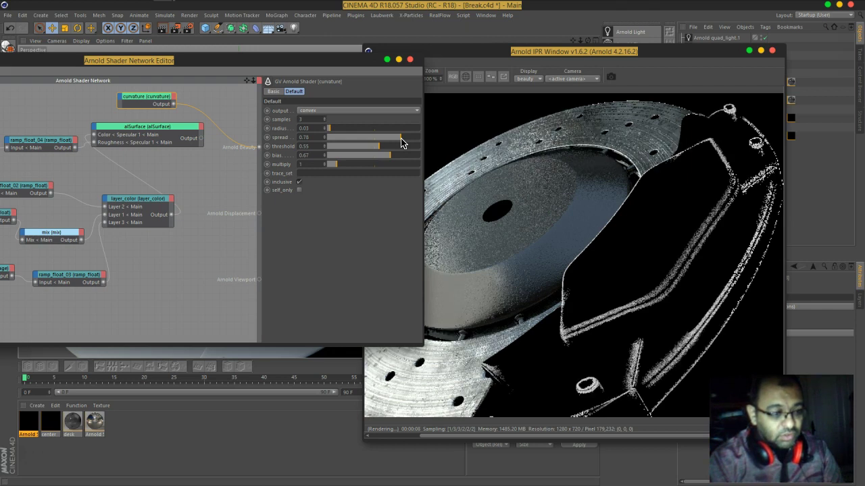
pyautogui.moveTo(338, 164); pyautogui.dragTo(410, 170)
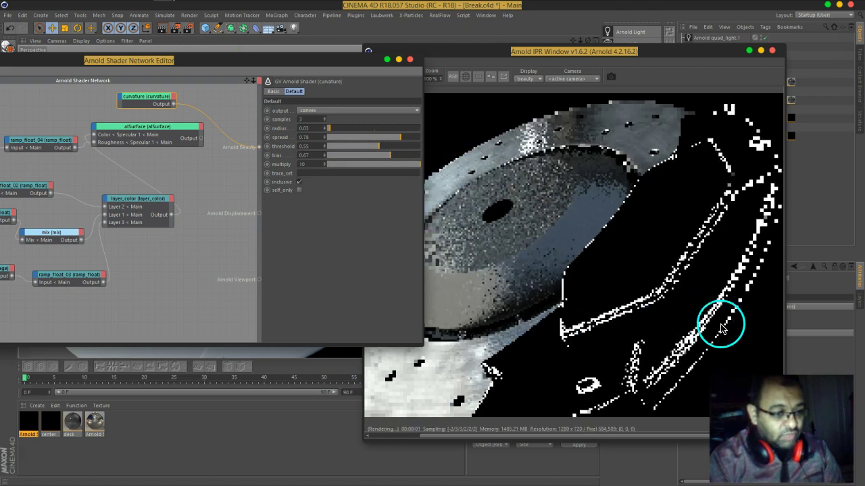
# - Add an image texture node to the graph, load BW3.png from the Masks folder and copy it to the project location
pyautogui.moveTo(250, 59); pyautogui.dragTo(512, 87)
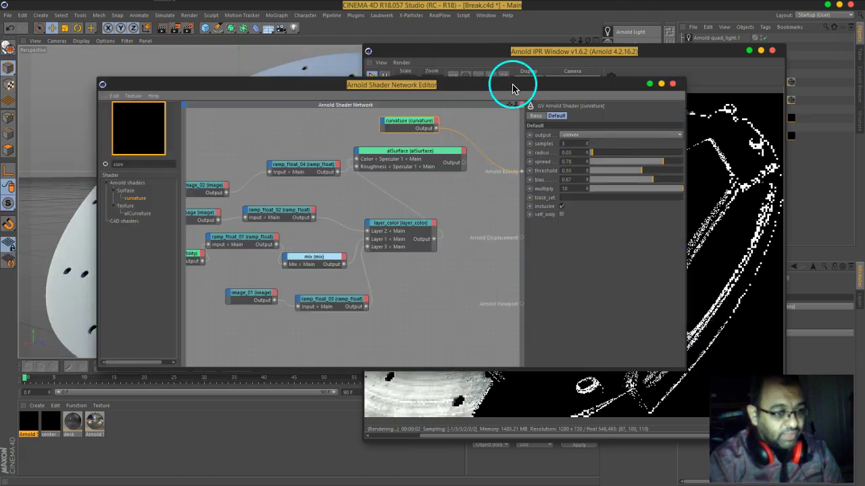
pyautogui.click(141, 166)
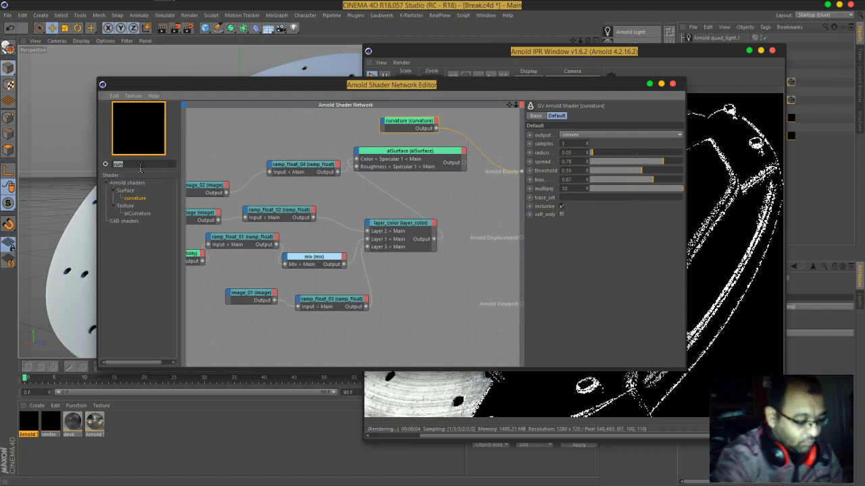
pyautogui.write('ima')
pyautogui.moveTo(131, 198); pyautogui.dragTo(343, 202)
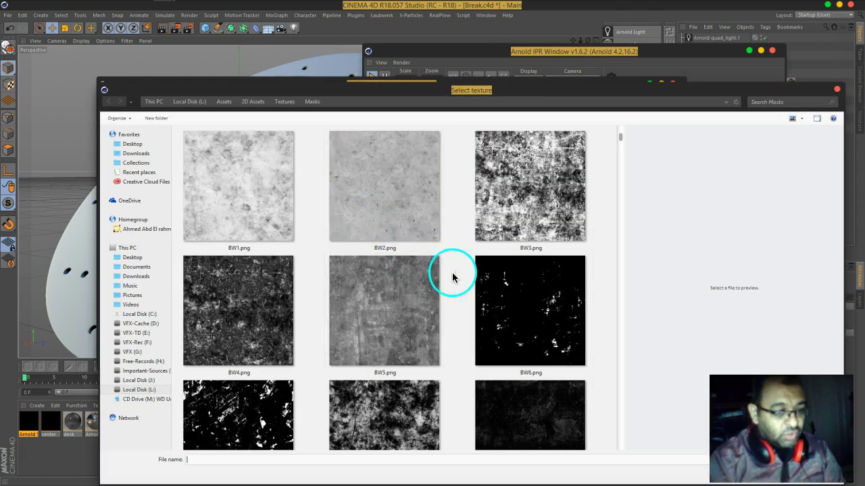
pyautogui.click(519, 226)
pyautogui.doubleClick(521, 212)
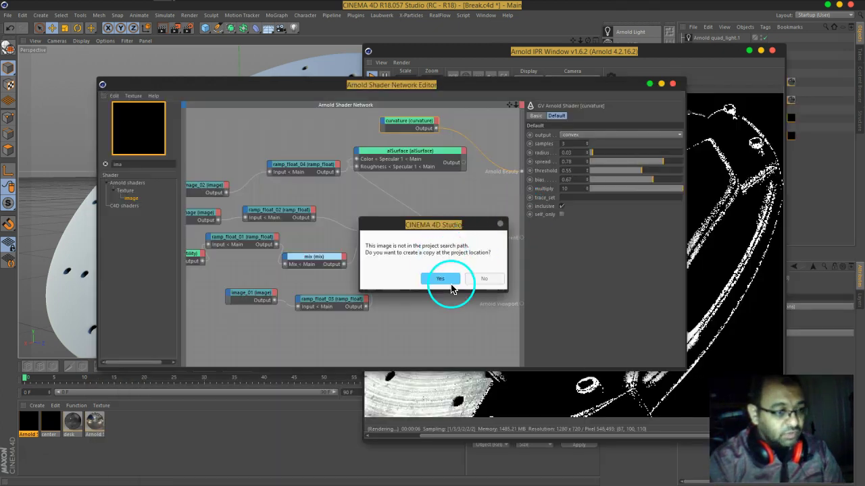
pyautogui.click(453, 284)
# - Preview the new BW3 image node through Arnold Beauty and set its Scale U and Scale V to 5
pyautogui.moveTo(355, 201); pyautogui.dragTo(520, 173)
pyautogui.moveTo(546, 87); pyautogui.dragTo(341, 82)
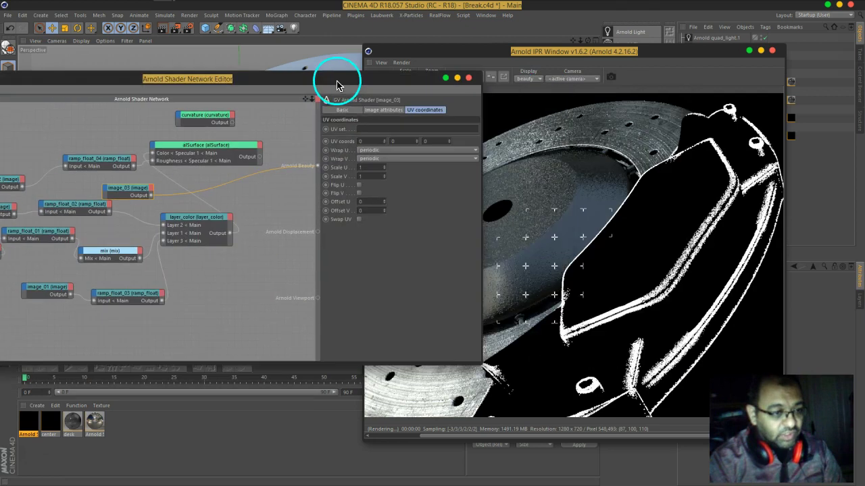
pyautogui.doubleClick(370, 167)
pyautogui.write('5')
pyautogui.press('Tab')
pyautogui.write('55')
pyautogui.press('Return')
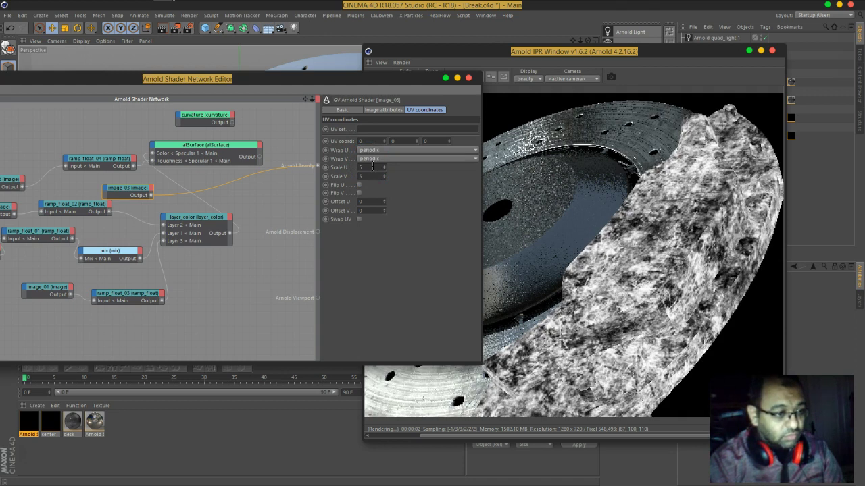
# - Set the BW3 image node's Scale U and Scale V to 8
pyautogui.write('8')
pyautogui.press('Tab')
pyautogui.write('8')
pyautogui.press('Return')
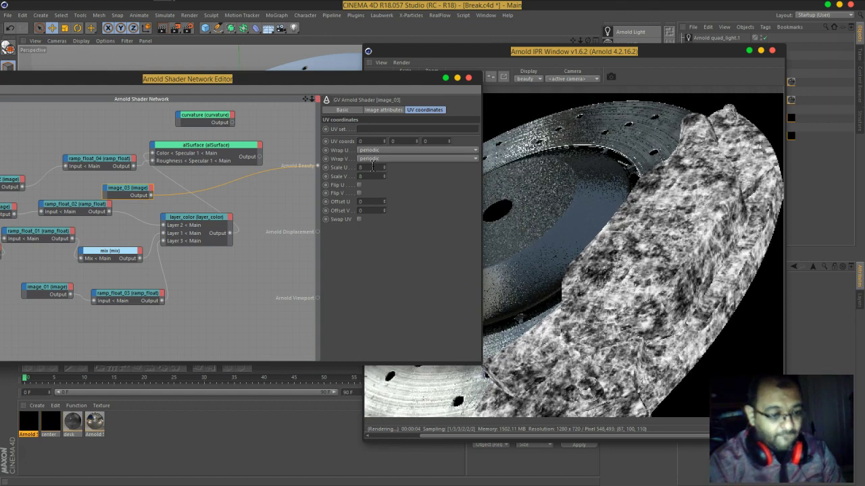
# - Place the BW3 image node beside the curvature shader, connect it to curvature's multiply input and preview curvature through Arnold Beauty
pyautogui.moveTo(304, 80); pyautogui.dragTo(358, 86)
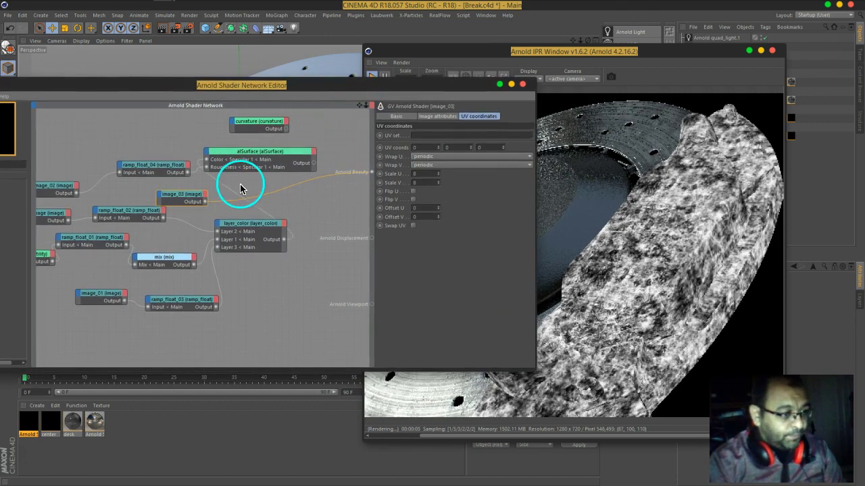
pyautogui.moveTo(193, 191); pyautogui.dragTo(174, 119)
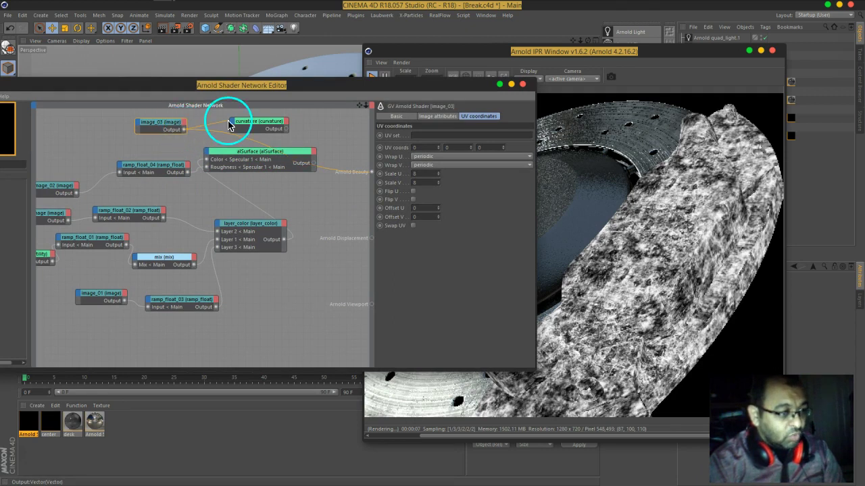
pyautogui.moveTo(232, 127); pyautogui.dragTo(278, 162)
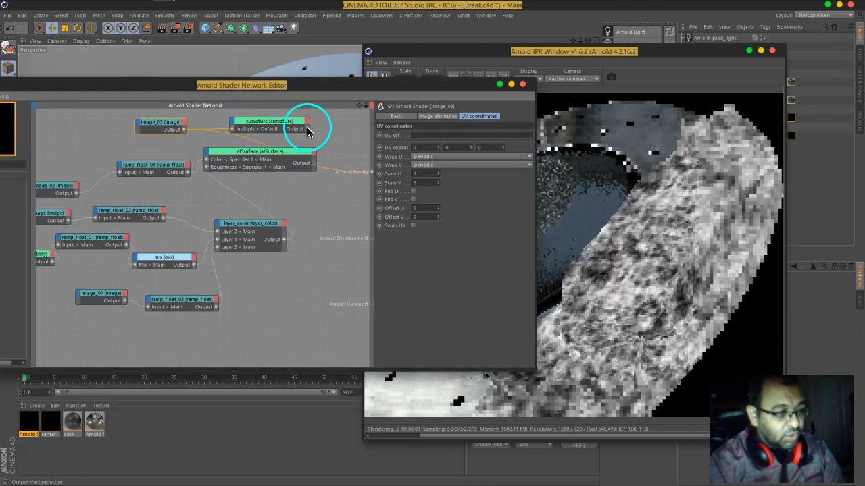
pyautogui.moveTo(309, 133); pyautogui.dragTo(371, 172)
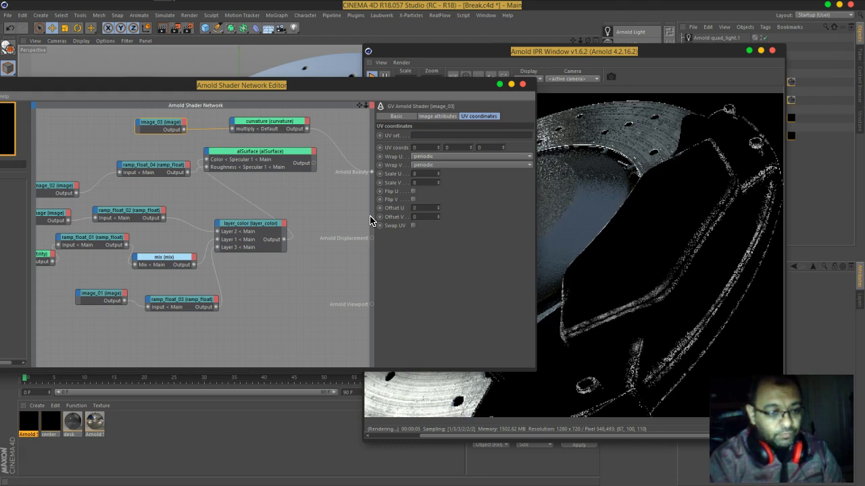
pyautogui.keyDown('alt'); pyautogui.moveTo(315, 129); pyautogui.dragTo(281, 150, button='middle'); pyautogui.keyUp('alt')
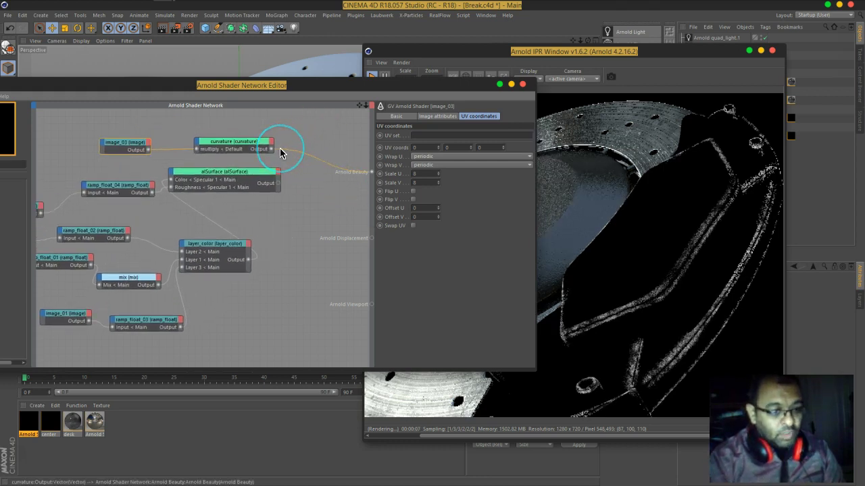
# - Search the shader list for ramp and add a ramp_rgb node to the graph beside the curvature shader
pyautogui.moveTo(290, 87); pyautogui.dragTo(377, 98)
pyautogui.click(83, 177)
pyautogui.write('color')
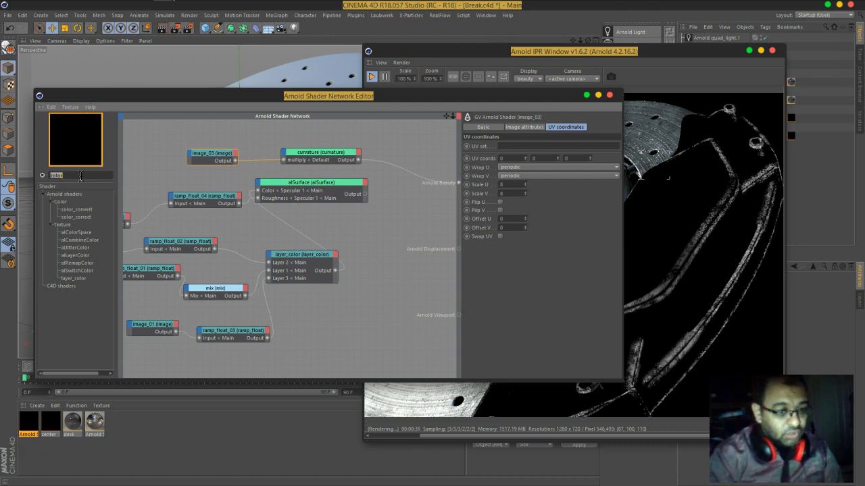
pyautogui.write('gra')
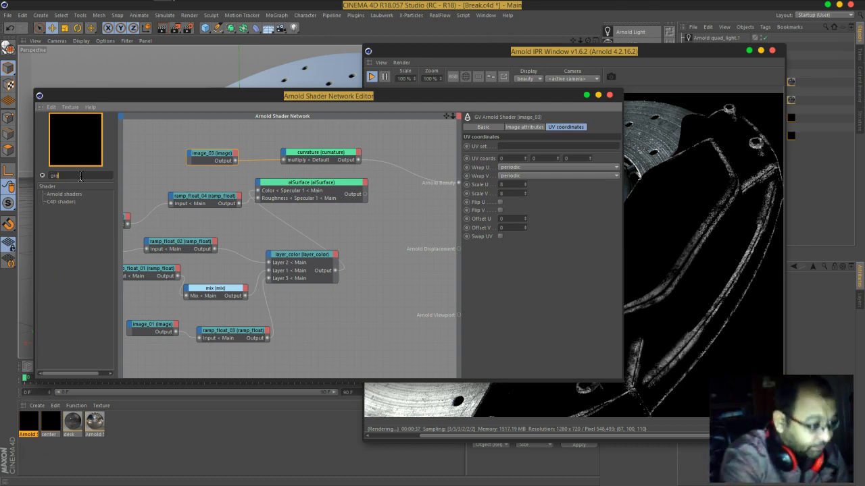
pyautogui.press('BackSpace')
pyautogui.press('BackSpace')
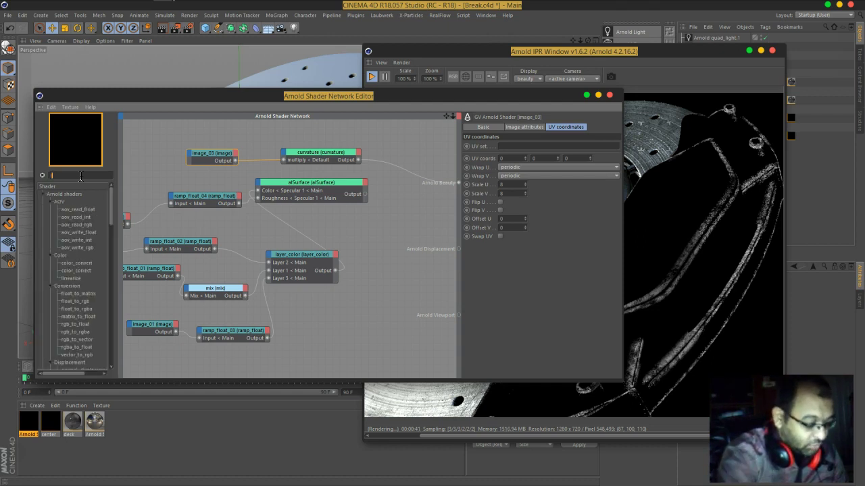
pyautogui.write('ramp')
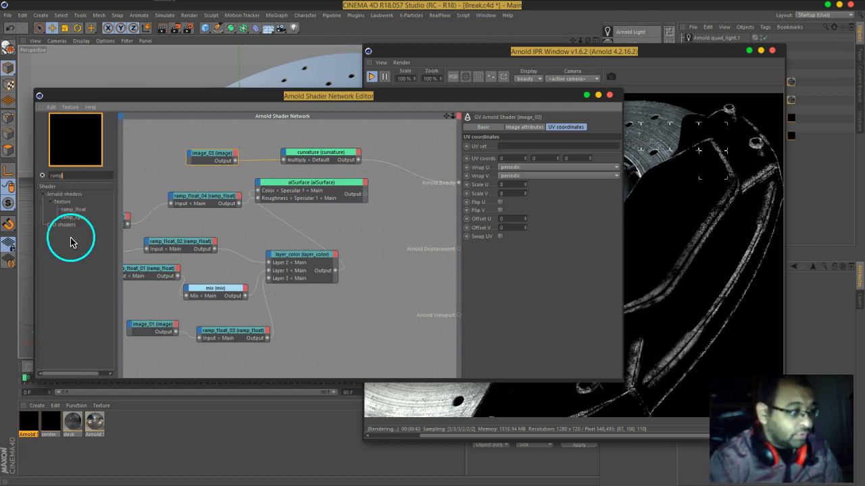
pyautogui.moveTo(77, 222); pyautogui.dragTo(412, 143)
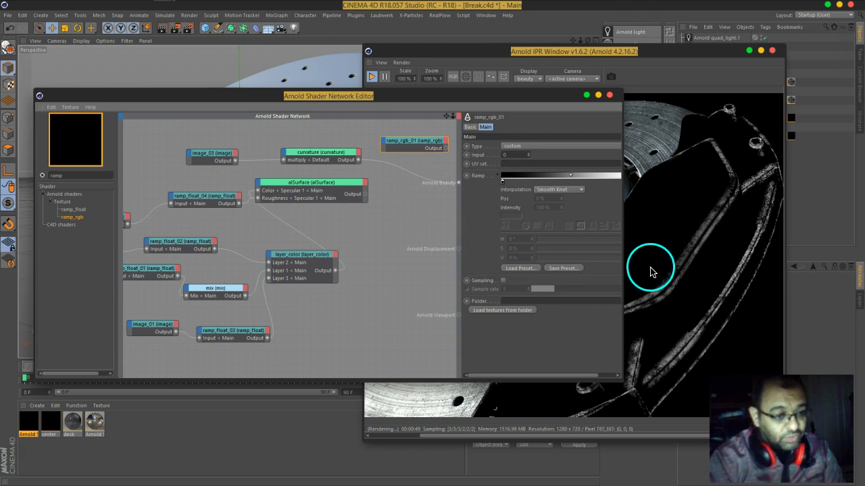
pyautogui.moveTo(462, 260); pyautogui.dragTo(429, 254)
pyautogui.moveTo(394, 201); pyautogui.dragTo(316, 220, button='middle')
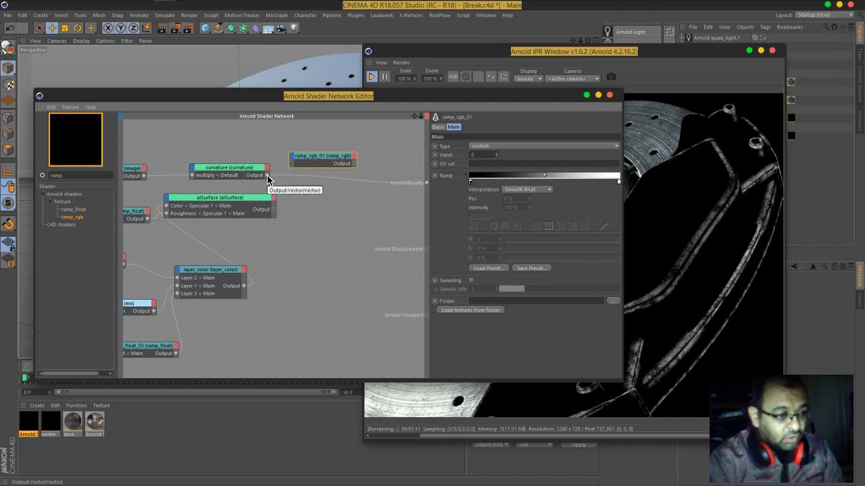
# - Connect the ramp_rgb output to Arnold Beauty and try curvature on the ramp's Color 2, then Color 1 input
pyautogui.moveTo(269, 177); pyautogui.dragTo(318, 183)
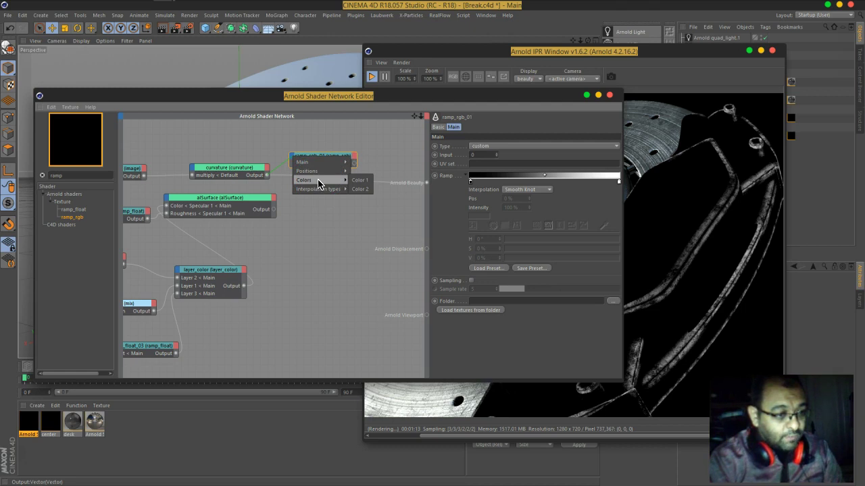
pyautogui.moveTo(344, 183); pyautogui.dragTo(426, 187)
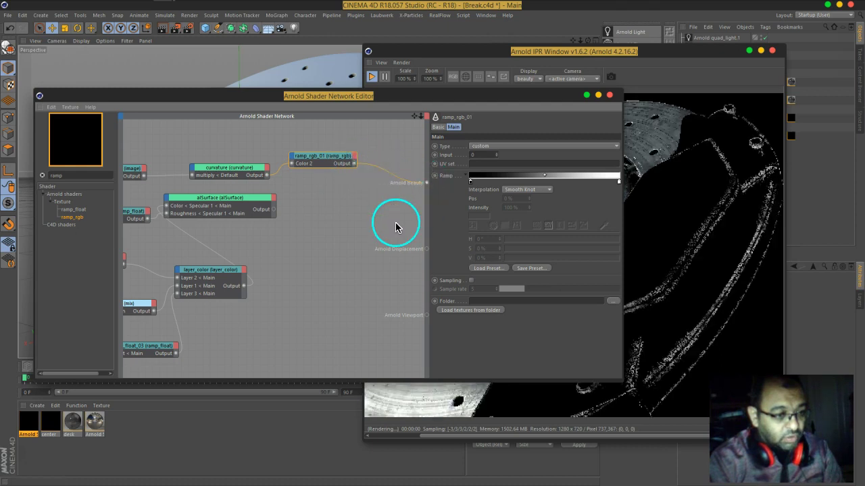
pyautogui.click(280, 171)
pyautogui.moveTo(267, 180); pyautogui.dragTo(333, 169)
pyautogui.moveTo(336, 180)
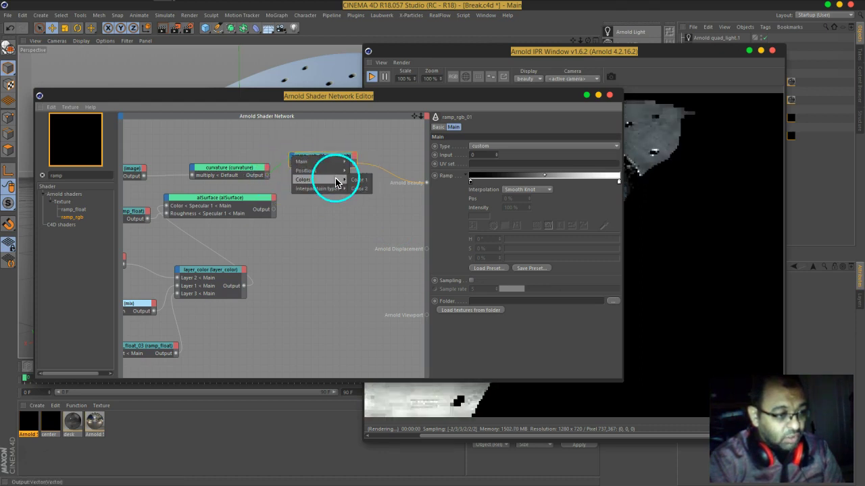
pyautogui.click(365, 181)
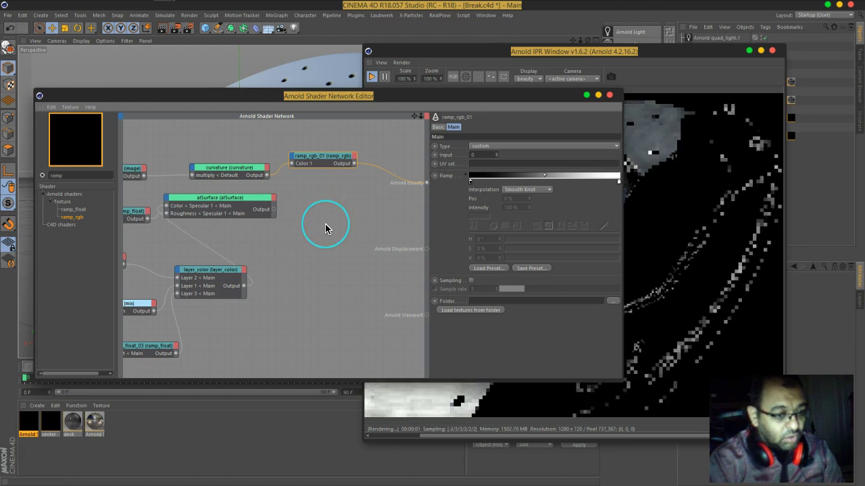
# - Uncover more of the render preview and try shifting the RGB ramp's white and black end knots
pyautogui.moveTo(400, 96); pyautogui.dragTo(285, 85)
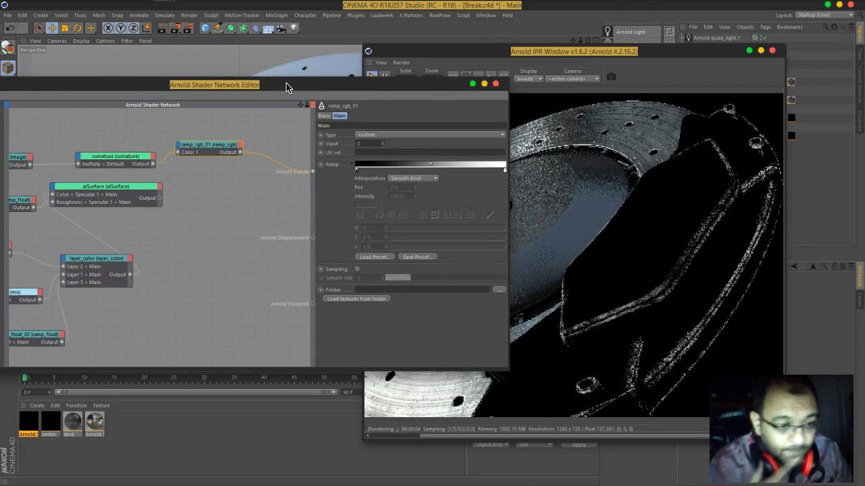
pyautogui.click(291, 89)
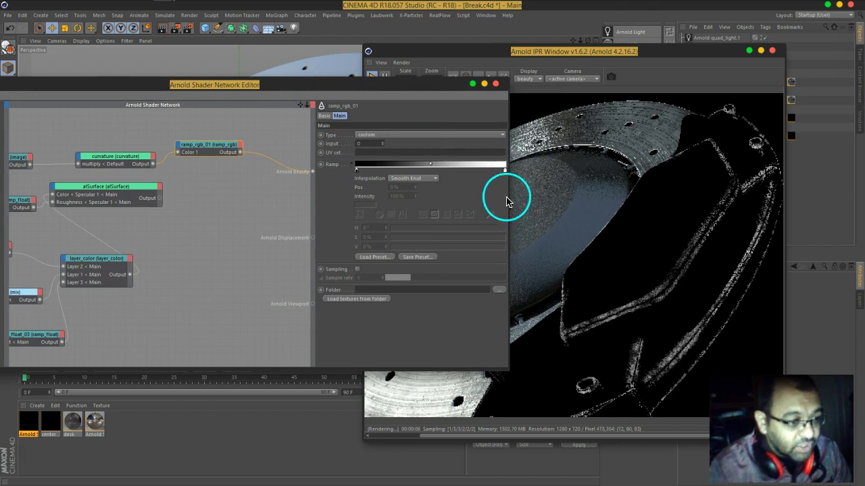
pyautogui.moveTo(504, 174); pyautogui.dragTo(521, 169)
pyautogui.moveTo(356, 170); pyautogui.dragTo(328, 178)
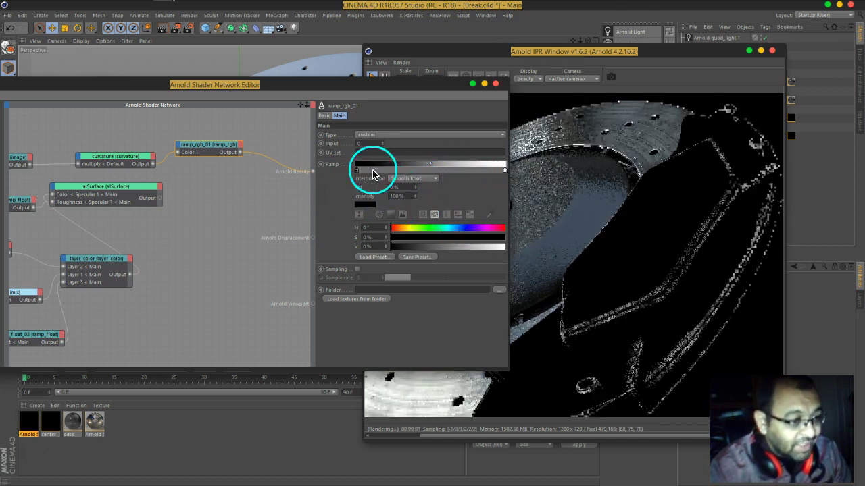
# - Try the ramp types u and v on the ramp_rgb node, then restore the custom type
pyautogui.click(383, 135)
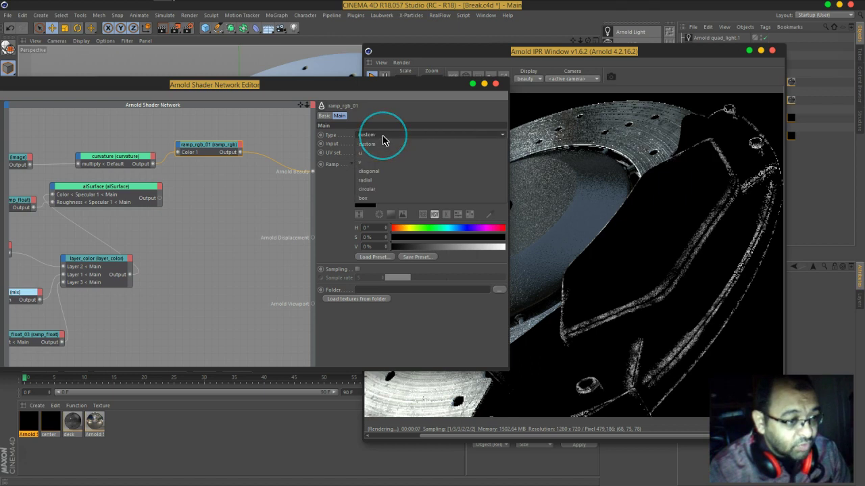
pyautogui.click(382, 153)
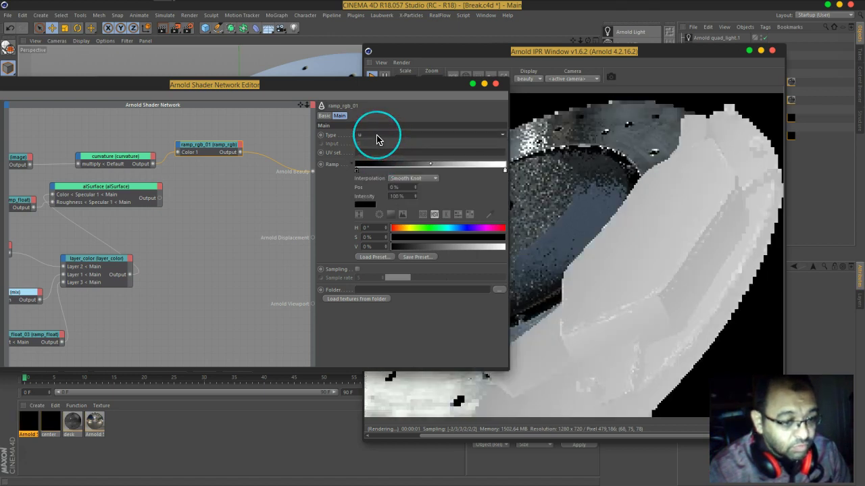
pyautogui.click(376, 162)
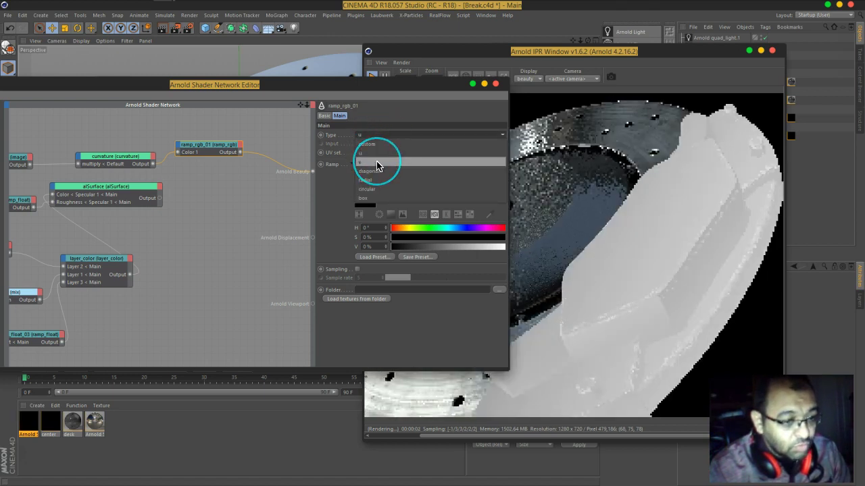
pyautogui.click(386, 137)
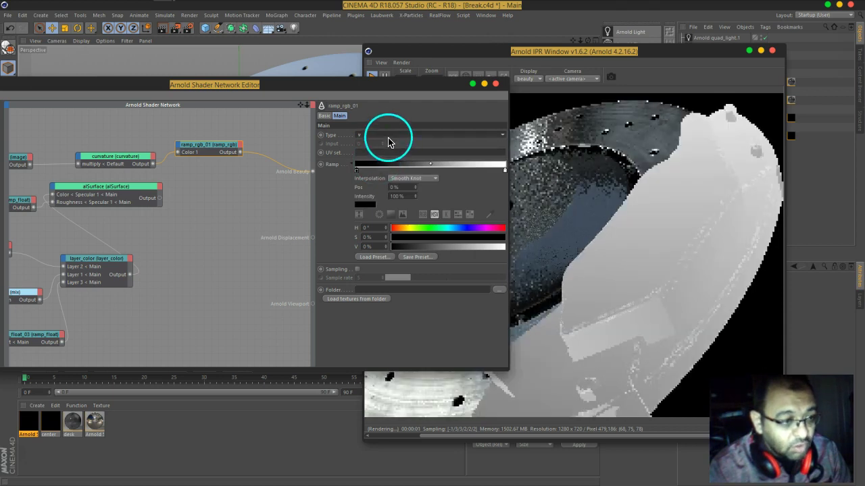
pyautogui.click(386, 144)
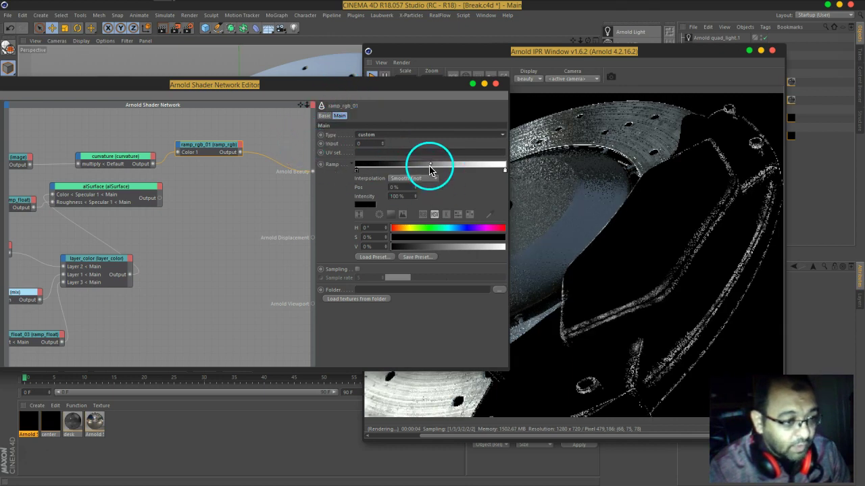
# - Shift the RGB ramp's midpoint to 53.33% and reroute curvature's output into the ramp's main Input
pyautogui.moveTo(430, 168)
pyautogui.mouseDown()
pyautogui.moveTo(367, 162)
pyautogui.moveTo(502, 164)
pyautogui.moveTo(362, 166)
pyautogui.moveTo(464, 169)
pyautogui.moveTo(397, 170)
pyautogui.moveTo(442, 170)
pyautogui.moveTo(434, 175)
pyautogui.mouseUp()
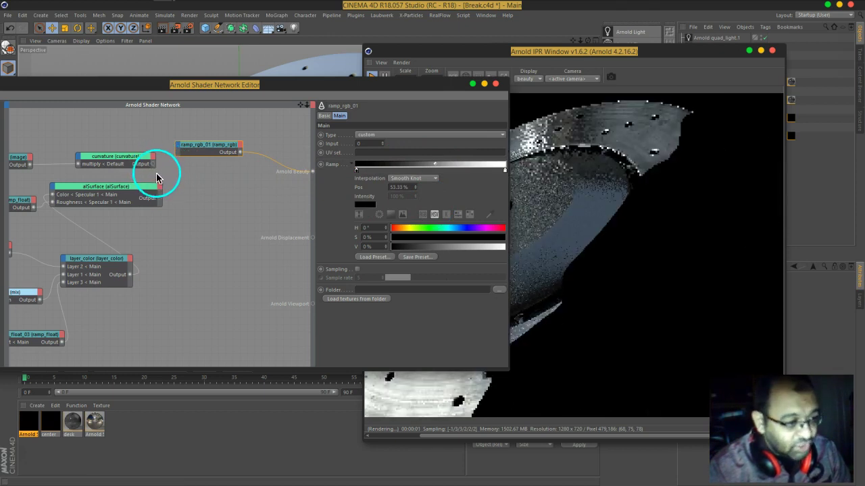
pyautogui.moveTo(153, 169); pyautogui.dragTo(183, 149)
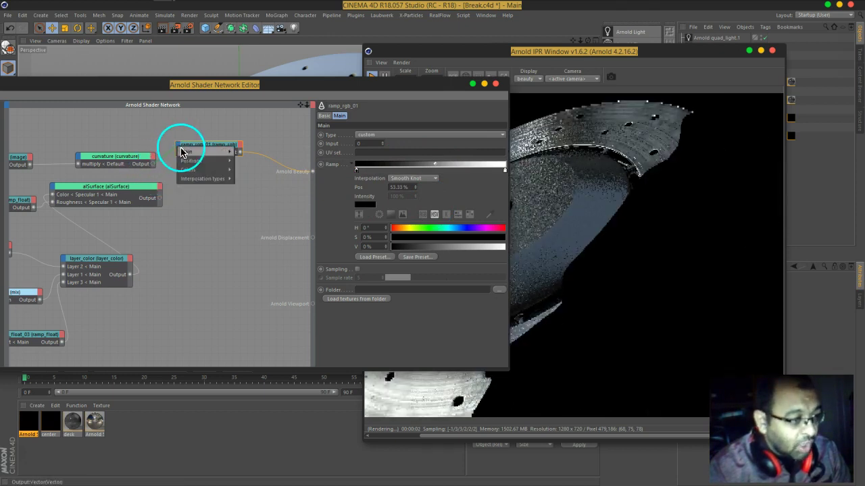
pyautogui.click(240, 152)
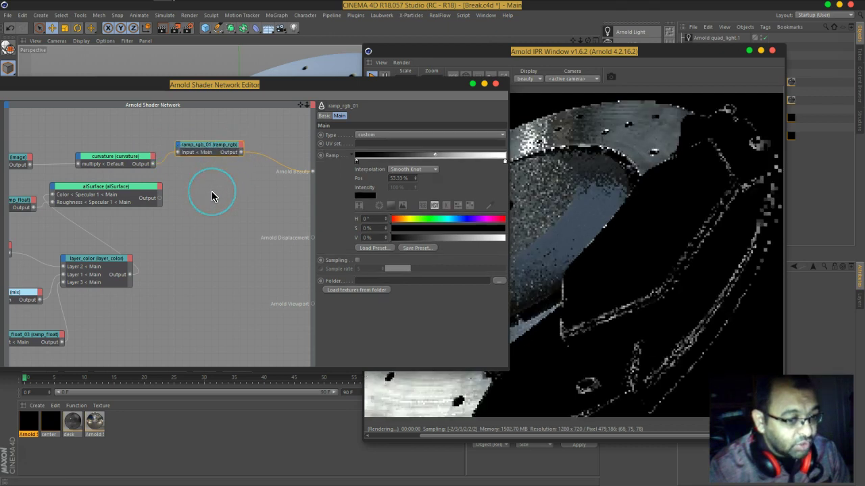
# - Strengthen the edge mask by testing positions for the RGB ramp's white knot and settling it at 9.09%
pyautogui.click(505, 163)
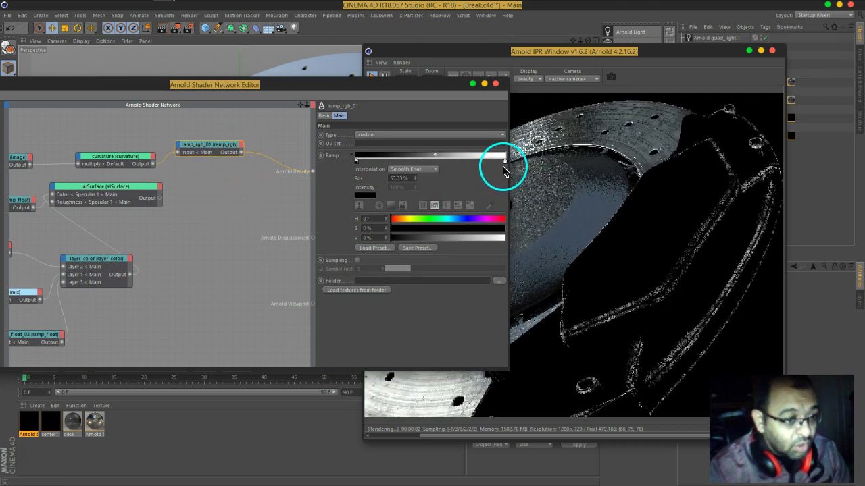
pyautogui.moveTo(505, 162); pyautogui.dragTo(377, 171)
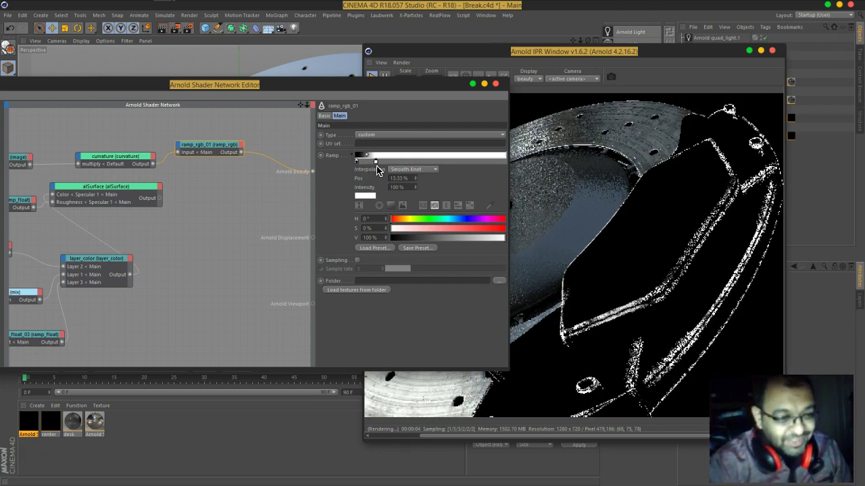
pyautogui.click(385, 196)
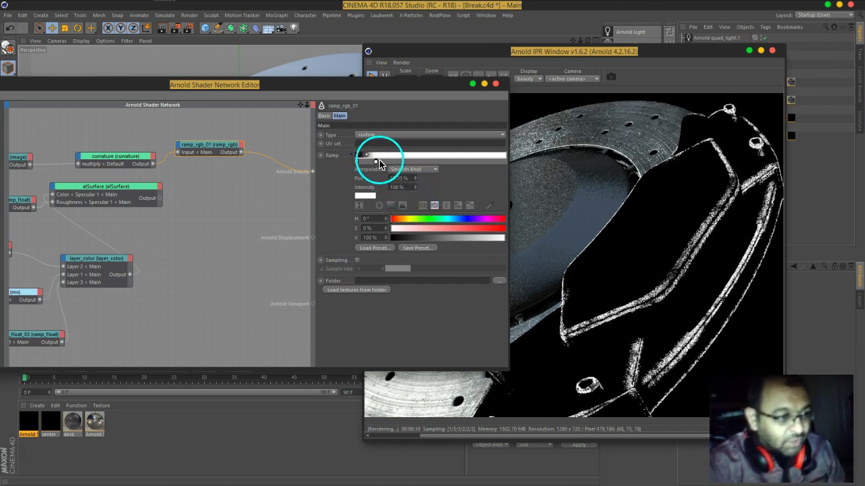
pyautogui.moveTo(376, 162); pyautogui.dragTo(450, 163)
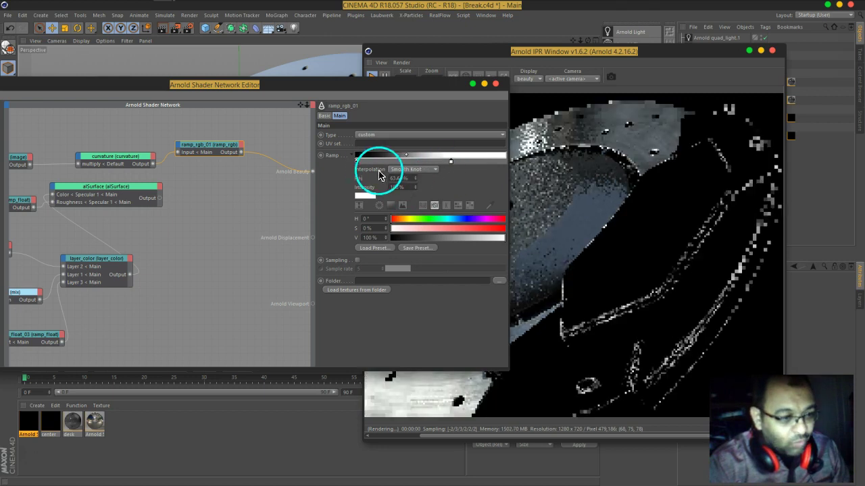
pyautogui.moveTo(360, 166); pyautogui.dragTo(391, 170)
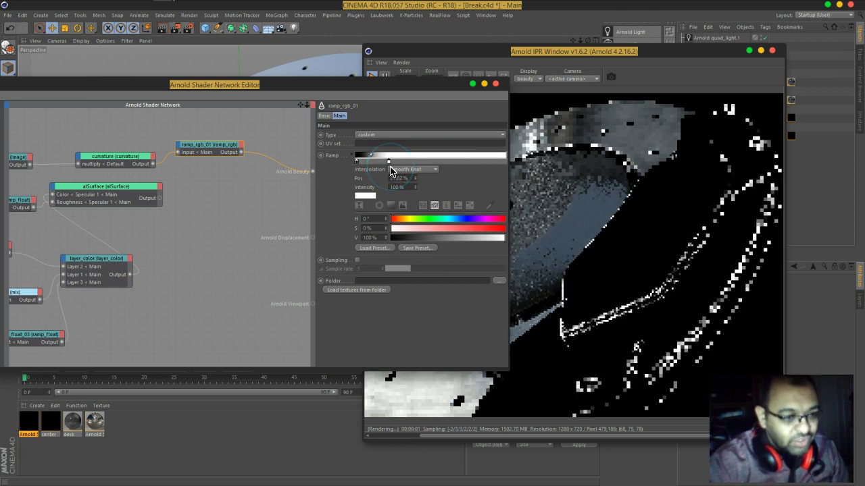
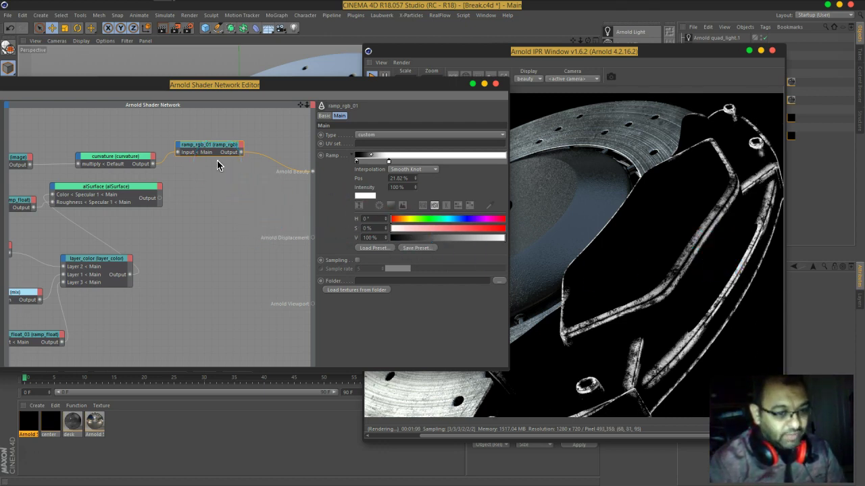
pyautogui.click(389, 164)
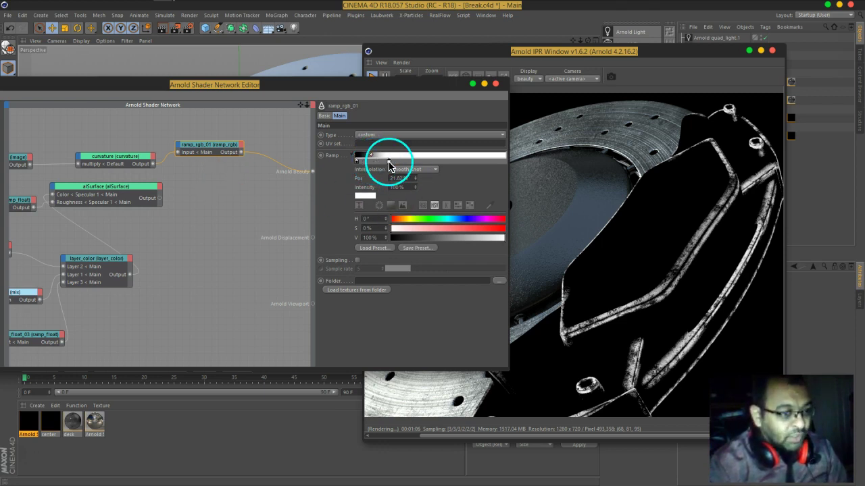
pyautogui.moveTo(389, 167); pyautogui.dragTo(371, 167)
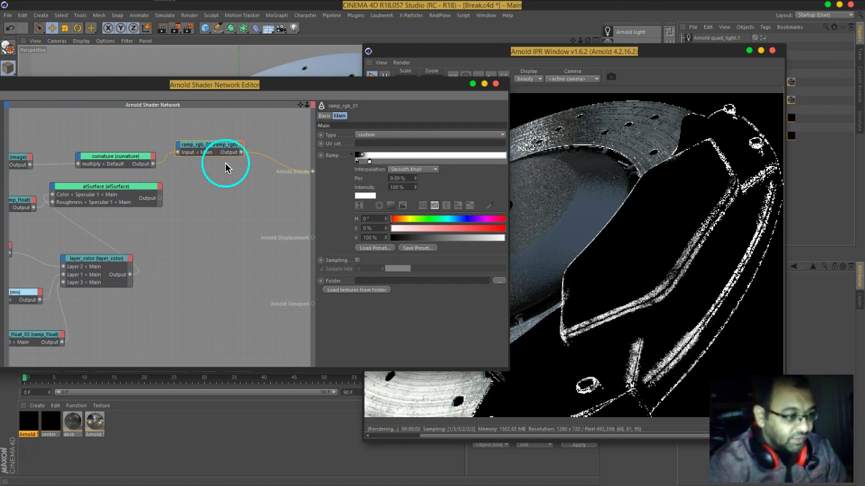
# - Enlarge the graph area to show the whole network and move the ramp_float_04 node away from alSurface
pyautogui.moveTo(187, 181); pyautogui.dragTo(290, 174, button='middle')
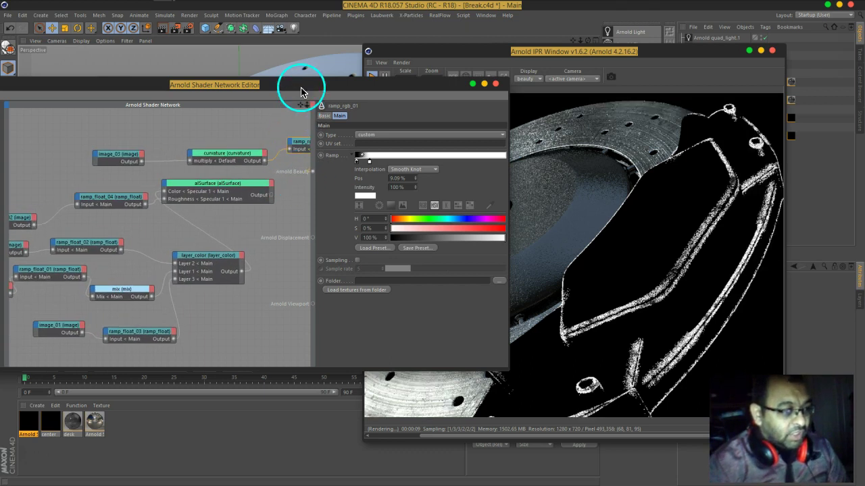
pyautogui.moveTo(303, 88); pyautogui.dragTo(471, 87)
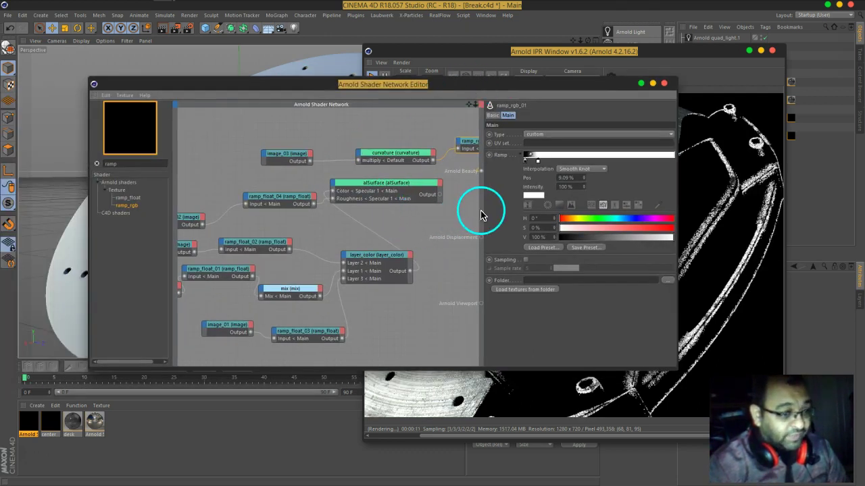
pyautogui.moveTo(485, 210); pyautogui.dragTo(585, 205)
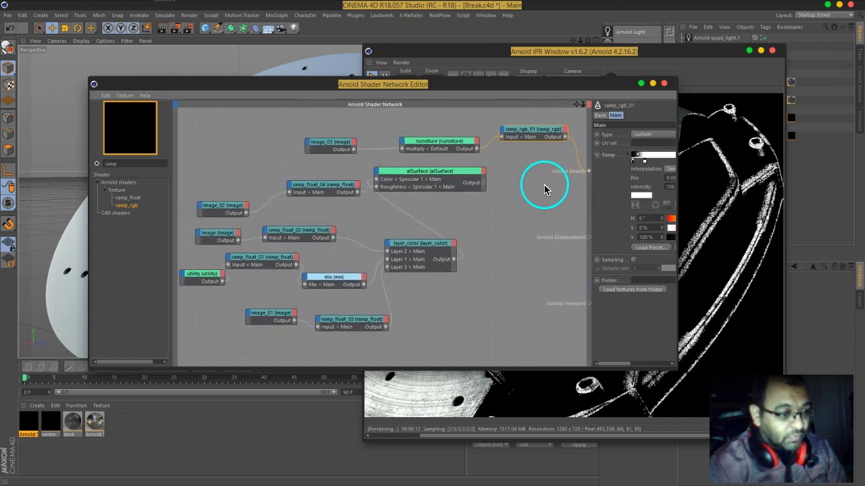
pyautogui.moveTo(335, 191); pyautogui.dragTo(326, 195)
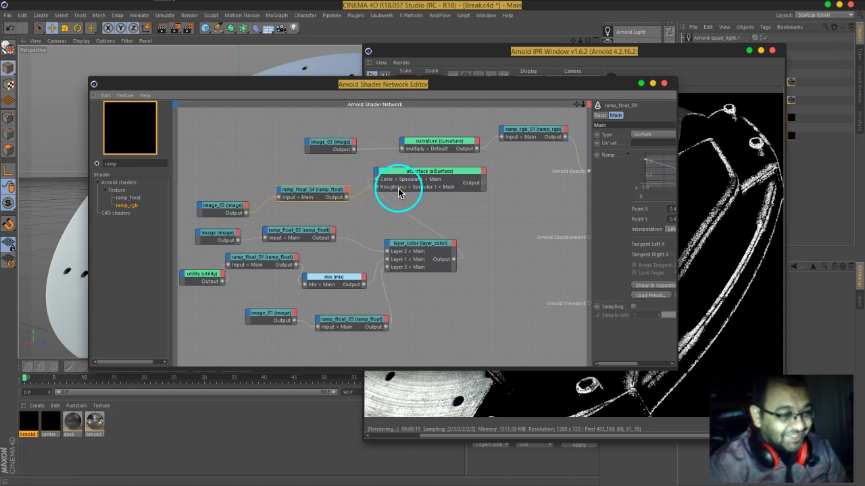
# - Search the shader list for "lay" and add a second layer_color node between image_03 and ramp_float_04
pyautogui.write('lay')
pyautogui.rightClick(139, 167)
pyautogui.click(137, 238)
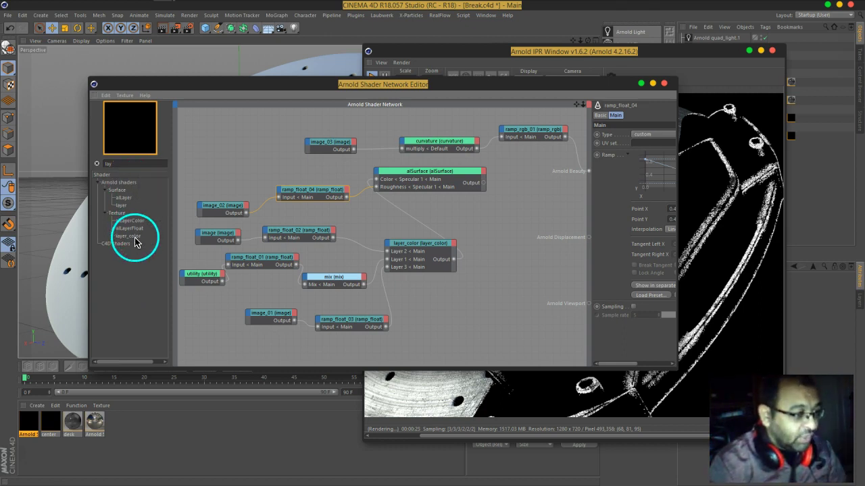
pyautogui.moveTo(135, 237); pyautogui.dragTo(345, 170)
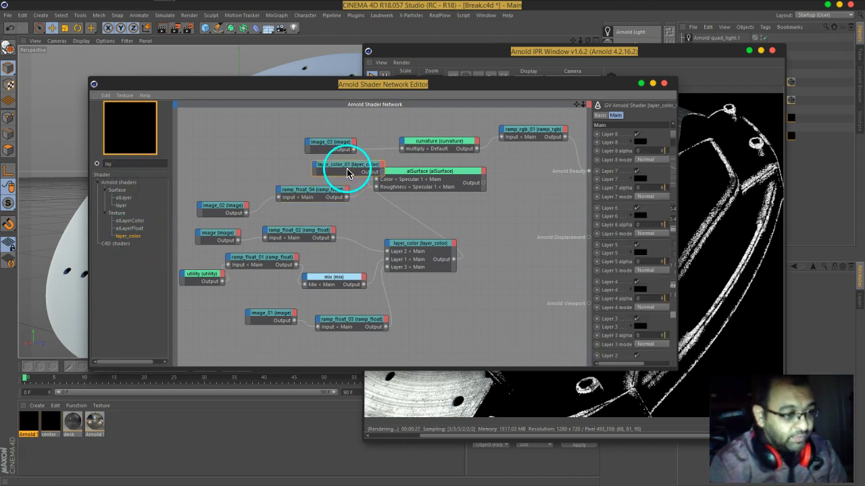
# - Move alSurface away from the crowded nodes and connect ramp_float_04's output to Layer 1 of layer_color_01
pyautogui.moveTo(449, 175); pyautogui.dragTo(493, 177)
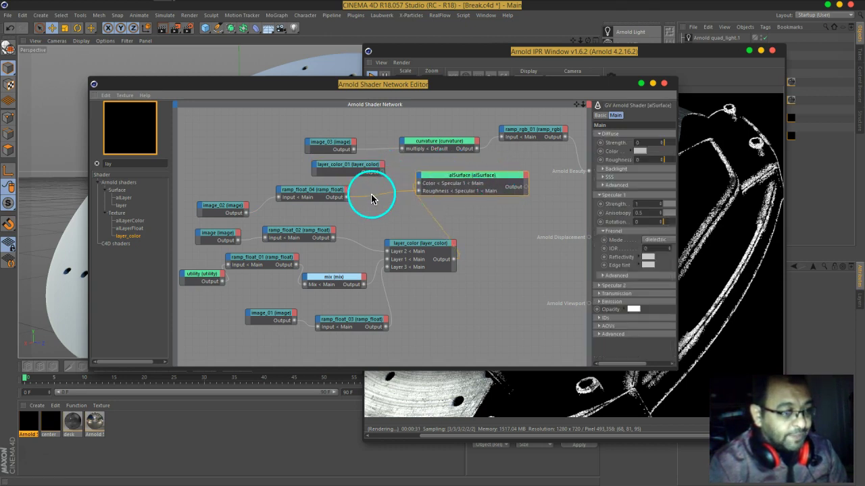
pyautogui.click(313, 166)
pyautogui.click(350, 292)
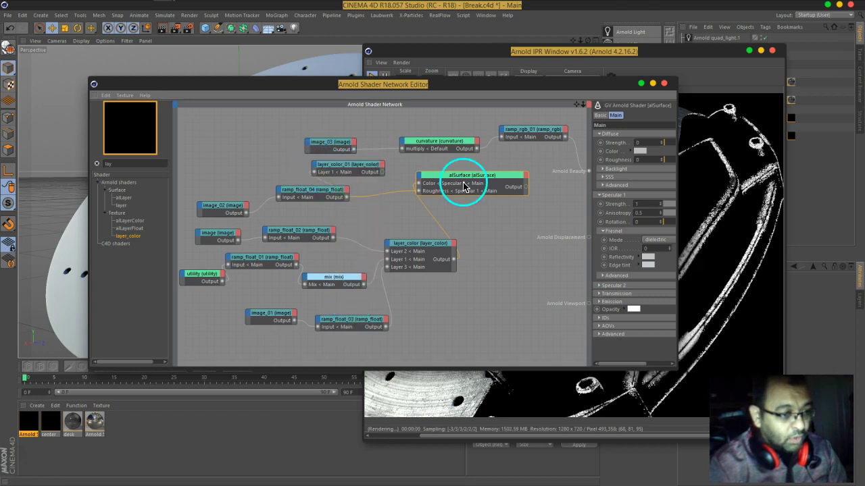
# - Shift the image_03, curvature and ramp_rgb_01 nodes together and connect ramp_rgb_01's output to Layer 2 of layer_color_01
pyautogui.moveTo(525, 170); pyautogui.dragTo(504, 179, button='middle')
pyautogui.moveTo(525, 129); pyautogui.dragTo(290, 156)
pyautogui.moveTo(440, 145); pyautogui.dragTo(345, 133)
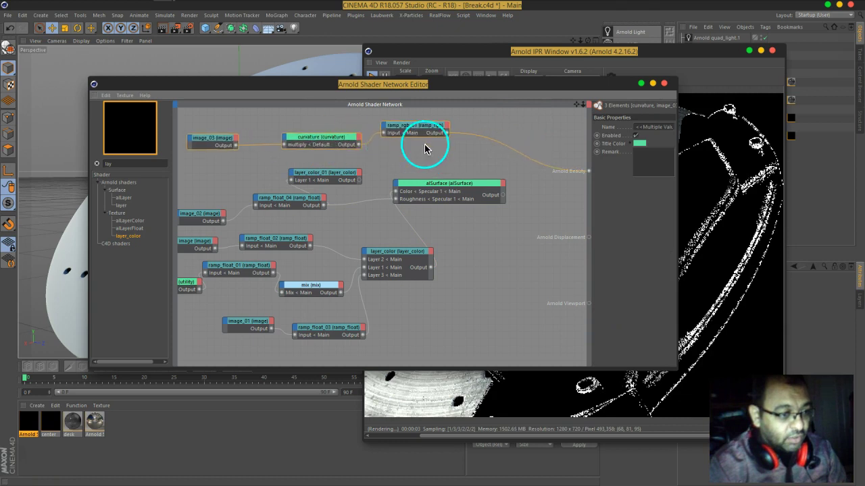
pyautogui.moveTo(447, 133); pyautogui.dragTo(308, 181)
pyautogui.click(332, 288)
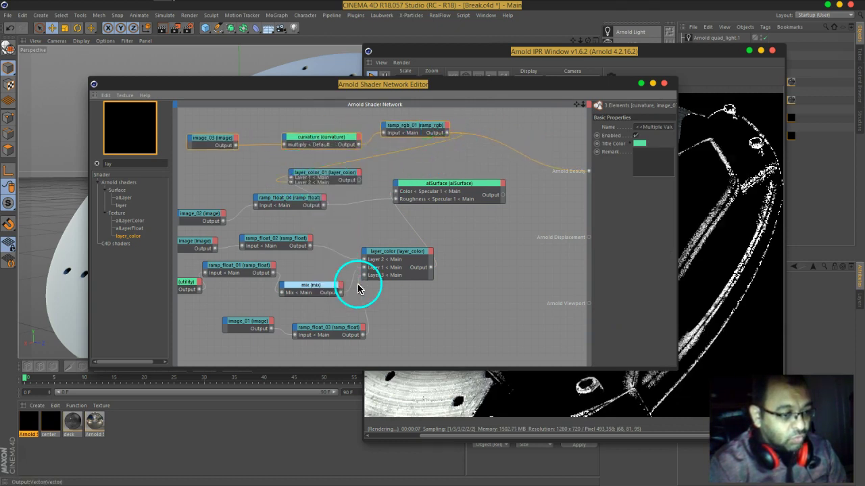
# - Connect alSurface to Arnold Beauty and reposition the alSurface and layer_color_01 nodes so layer_color_01 sits just before alSurface
pyautogui.moveTo(502, 198); pyautogui.dragTo(588, 172)
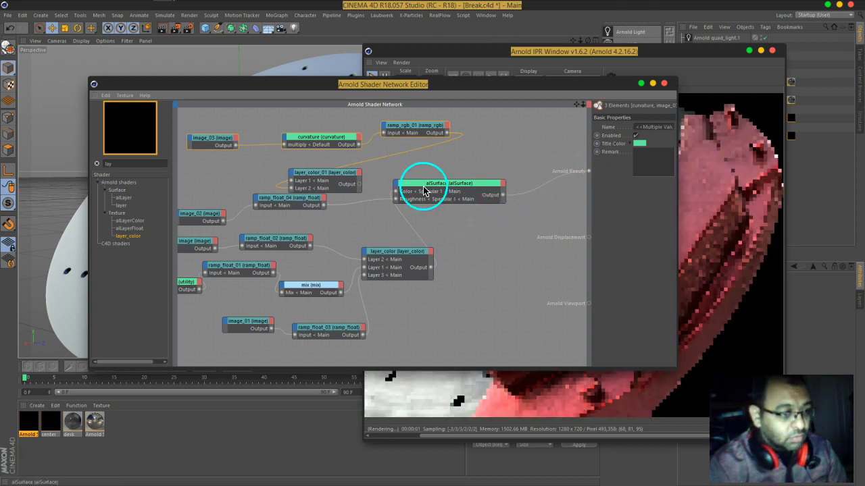
pyautogui.moveTo(435, 193); pyautogui.dragTo(489, 193)
pyautogui.moveTo(344, 182); pyautogui.dragTo(400, 175)
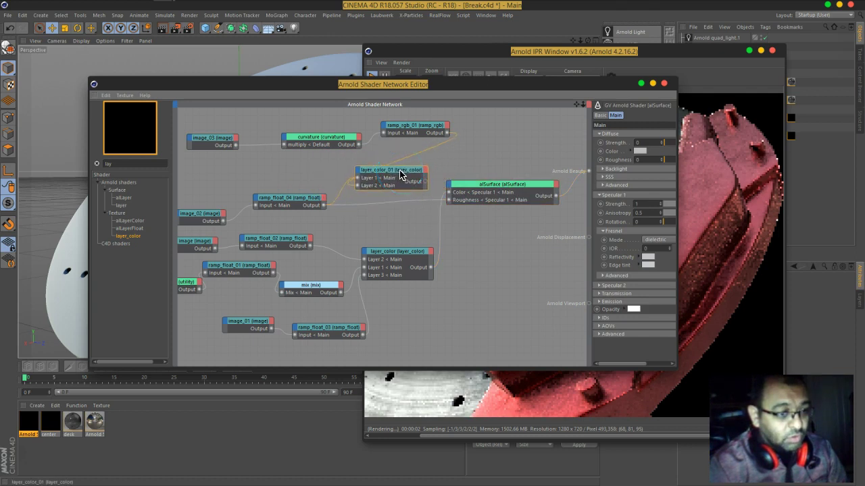
pyautogui.click(407, 175)
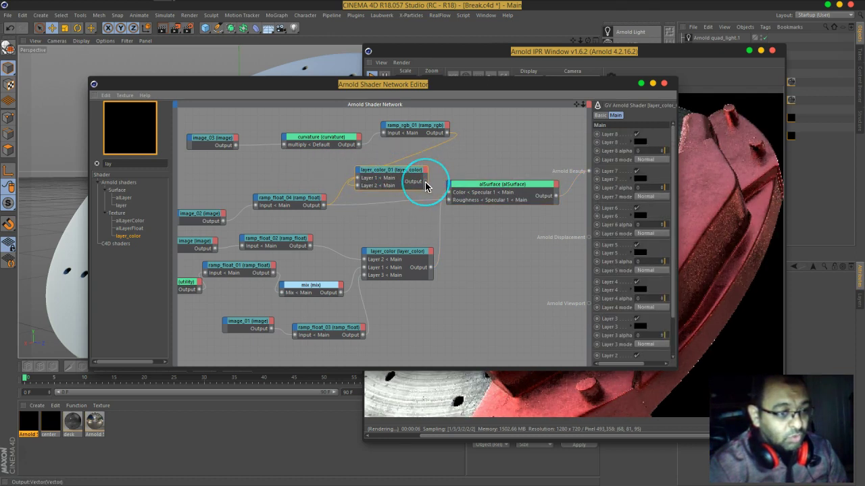
# - Preview layer_color_01 through Arnold Beauty, and set its Layer 2 alpha to 1 and Layer 2 mode to Lighten
pyautogui.moveTo(426, 186); pyautogui.dragTo(587, 173)
pyautogui.moveTo(481, 87); pyautogui.dragTo(285, 85)
pyautogui.moveTo(478, 261); pyautogui.dragTo(552, 357)
pyautogui.doubleClick(515, 316)
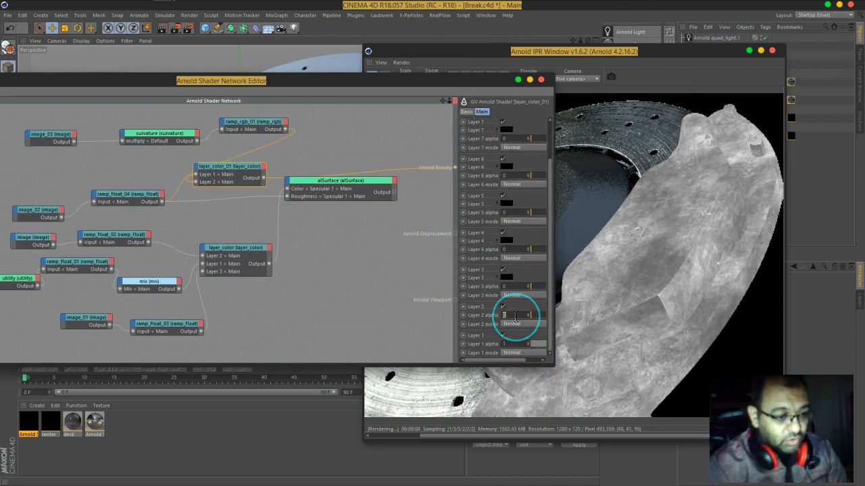
pyautogui.write('1')
pyautogui.press('Return')
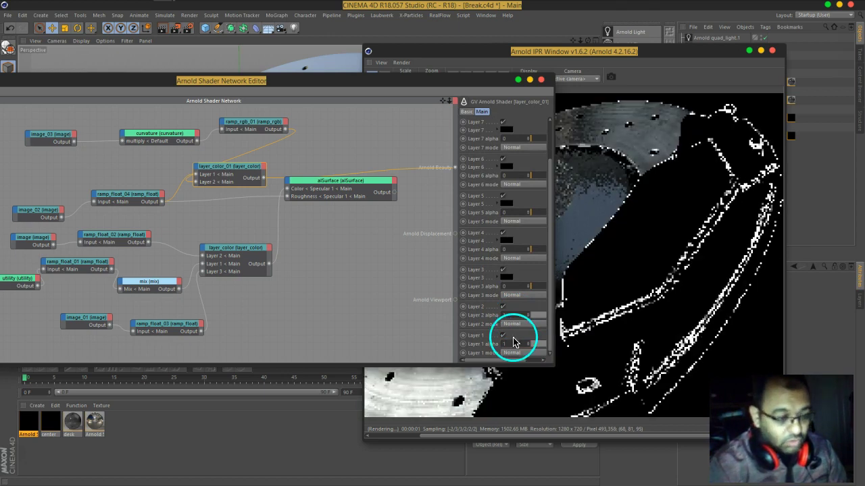
pyautogui.click(512, 324)
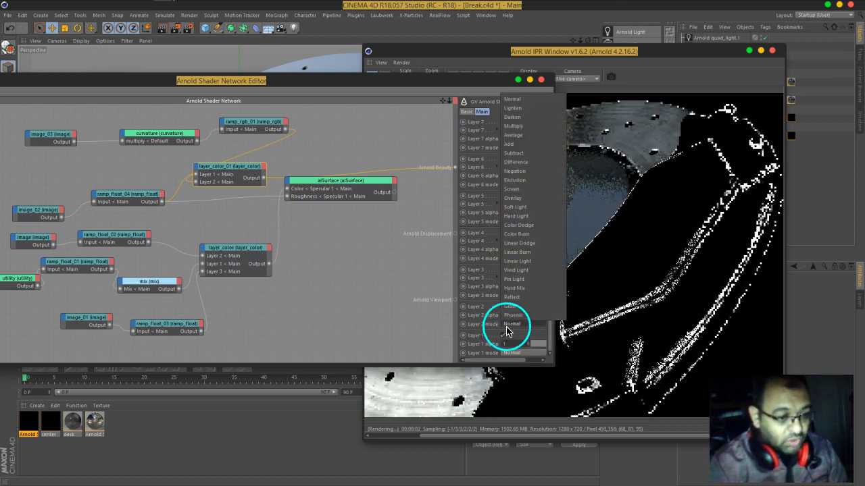
pyautogui.click(511, 109)
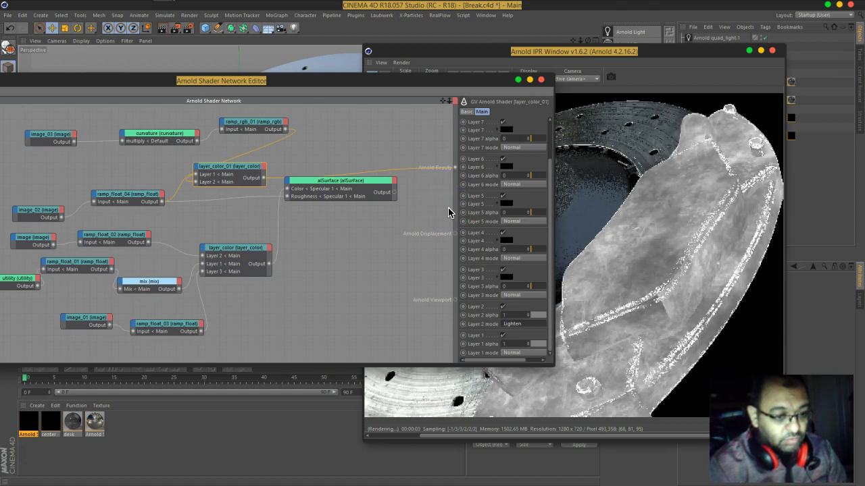
# - Connect layer_color_01's output to alSurface's Specular 1 Roughness and route alSurface back into Arnold Beauty
pyautogui.click(347, 177)
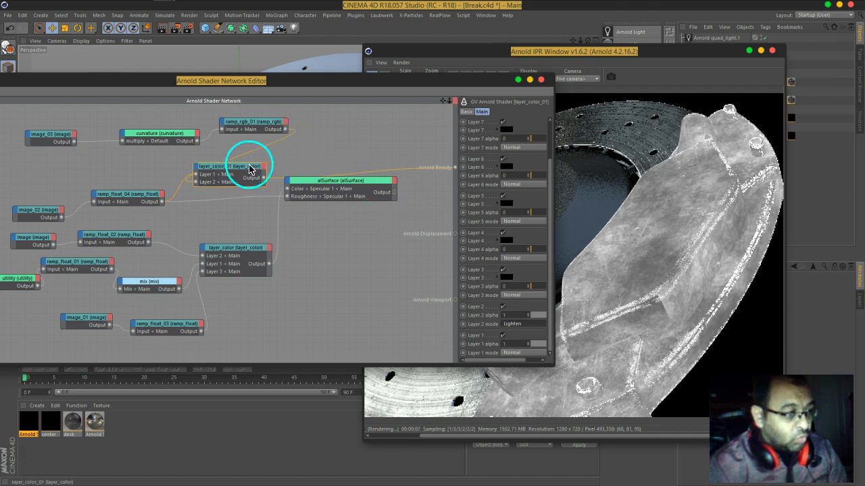
pyautogui.moveTo(324, 183); pyautogui.dragTo(348, 191)
pyautogui.moveTo(251, 169); pyautogui.dragTo(282, 174)
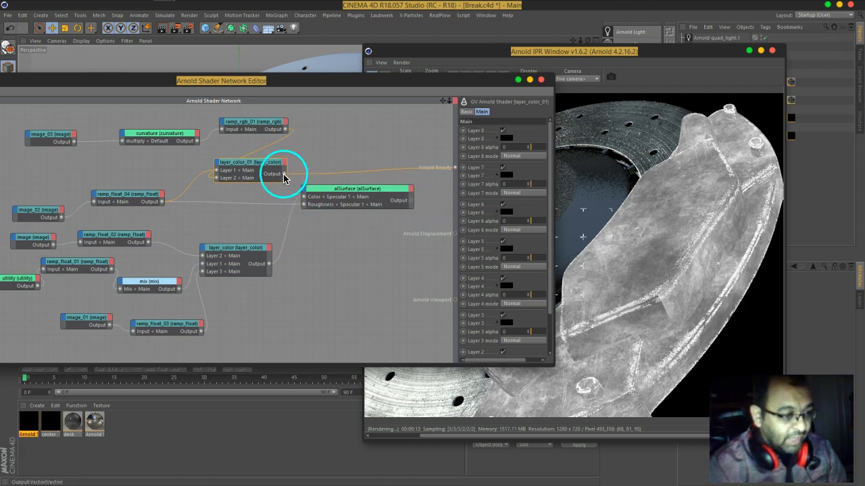
pyautogui.moveTo(303, 204); pyautogui.dragTo(304, 204)
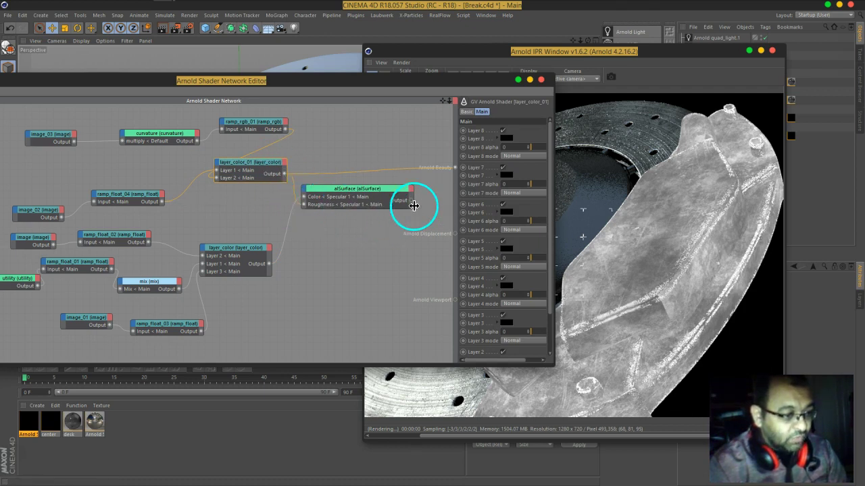
pyautogui.moveTo(454, 173); pyautogui.dragTo(454, 169)
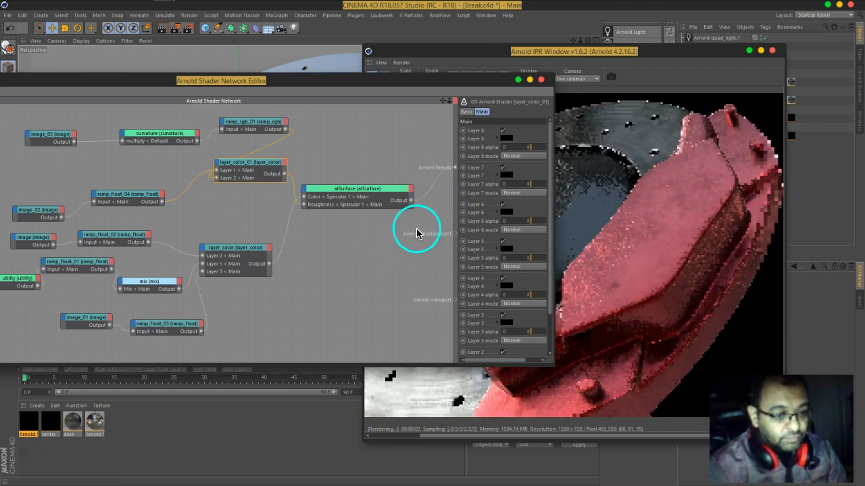
# - Reposition the shader network editor and widen its attribute area to show the full settings of ramp_float_04 beside the render
pyautogui.moveTo(448, 84); pyautogui.dragTo(275, 71)
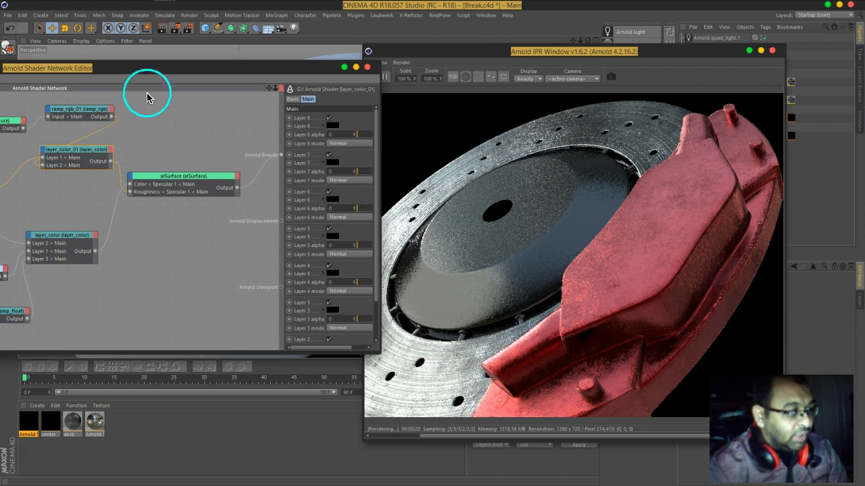
pyautogui.moveTo(149, 76); pyautogui.dragTo(286, 77)
pyautogui.click(73, 183)
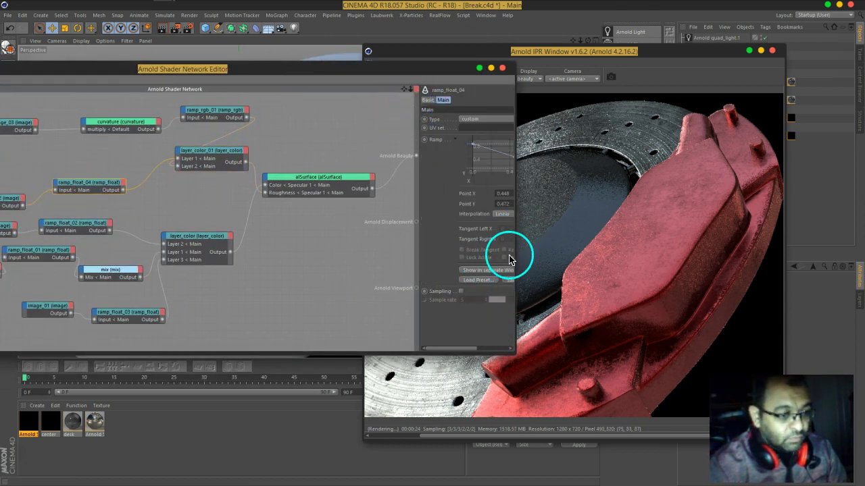
pyautogui.click(516, 254)
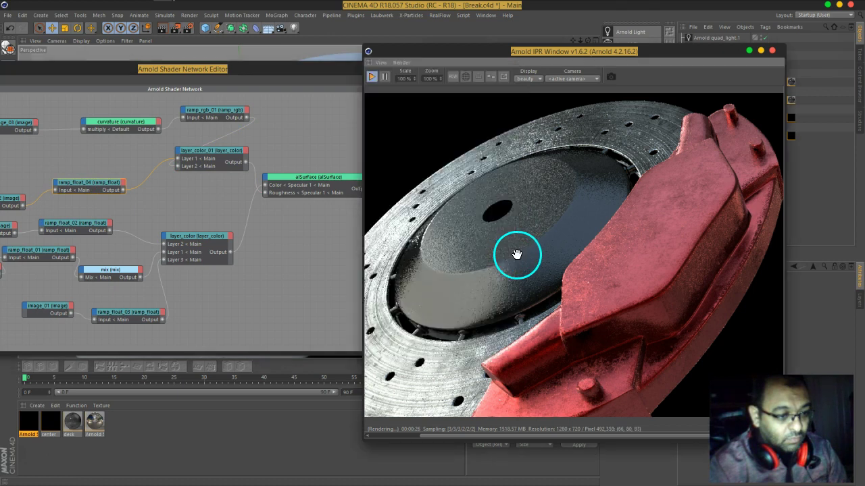
pyautogui.click(328, 248)
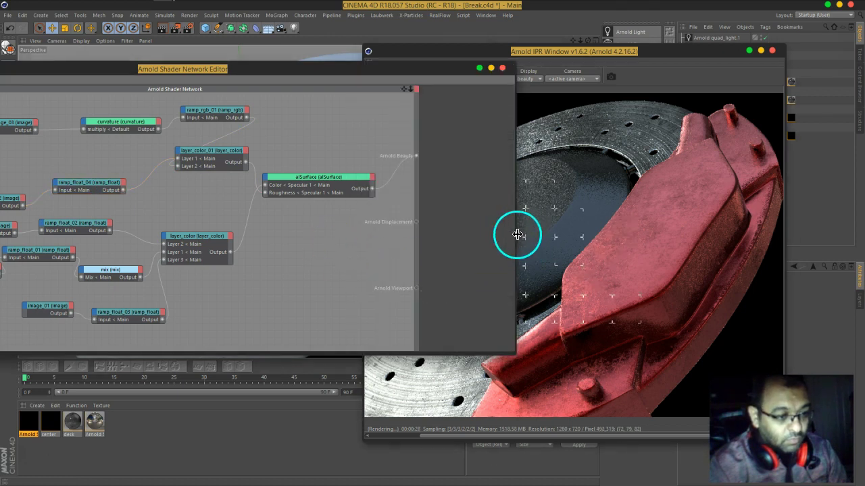
pyautogui.moveTo(517, 234); pyautogui.dragTo(595, 232)
pyautogui.moveTo(485, 206); pyautogui.dragTo(427, 209)
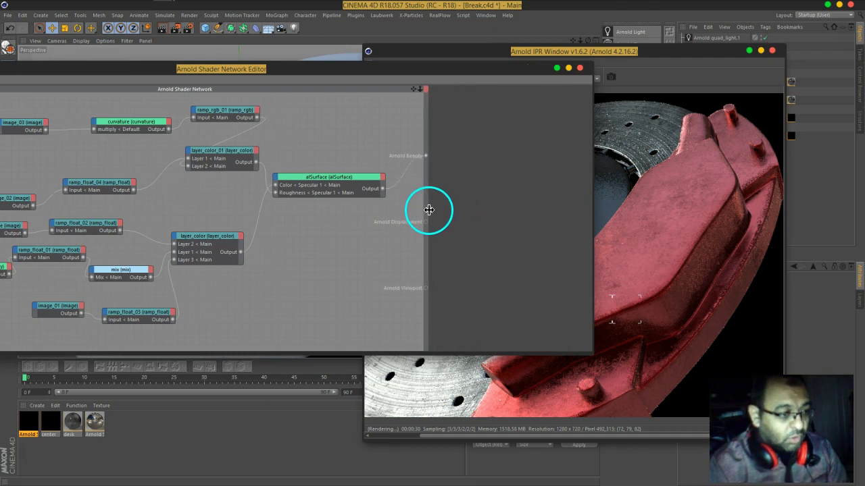
pyautogui.click(97, 189)
pyautogui.moveTo(444, 77); pyautogui.dragTo(336, 75)
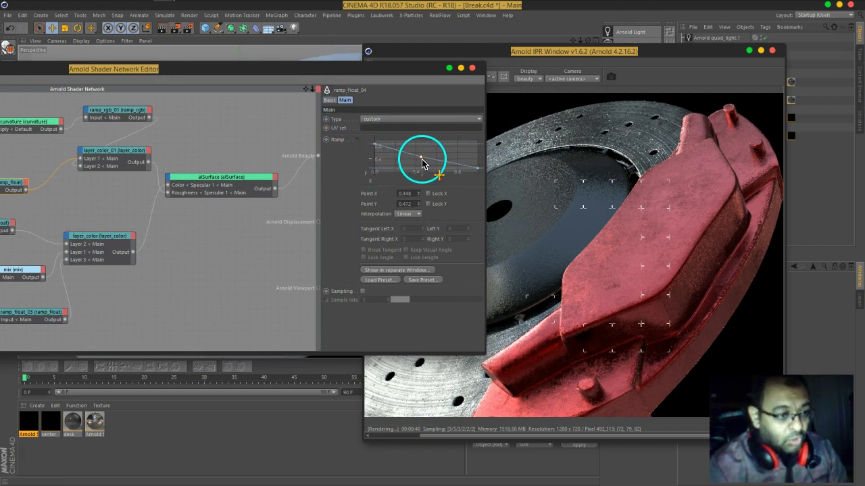
# - Reshape ramp_float_04's curve, placing the middle point at about X 0.466, Y 0.778 and raising the starting point to Y 1
pyautogui.moveTo(421, 160); pyautogui.dragTo(424, 150)
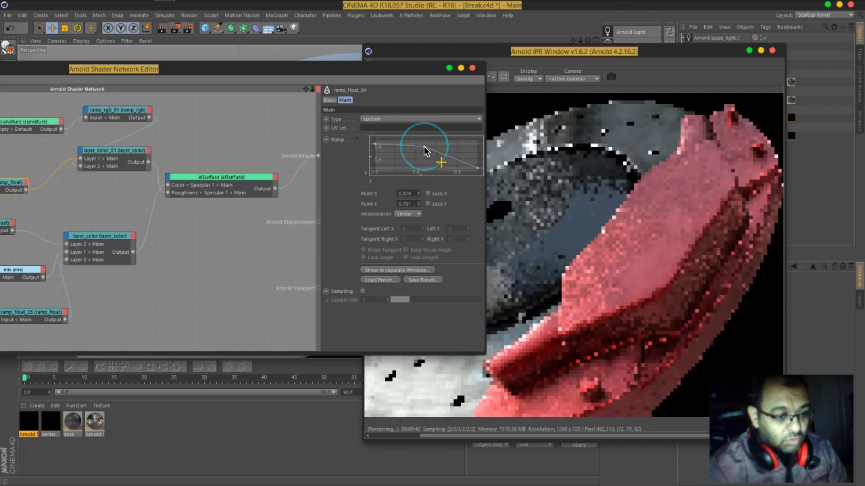
pyautogui.moveTo(425, 150); pyautogui.dragTo(419, 170)
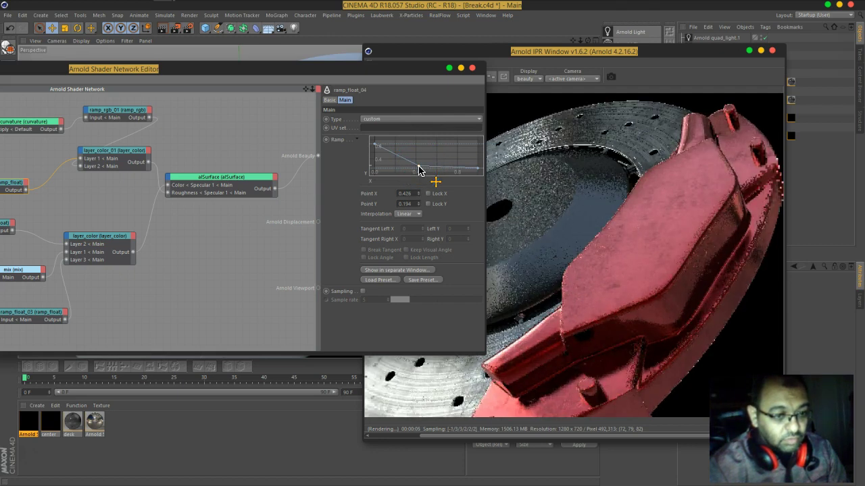
pyautogui.moveTo(419, 169); pyautogui.dragTo(421, 148)
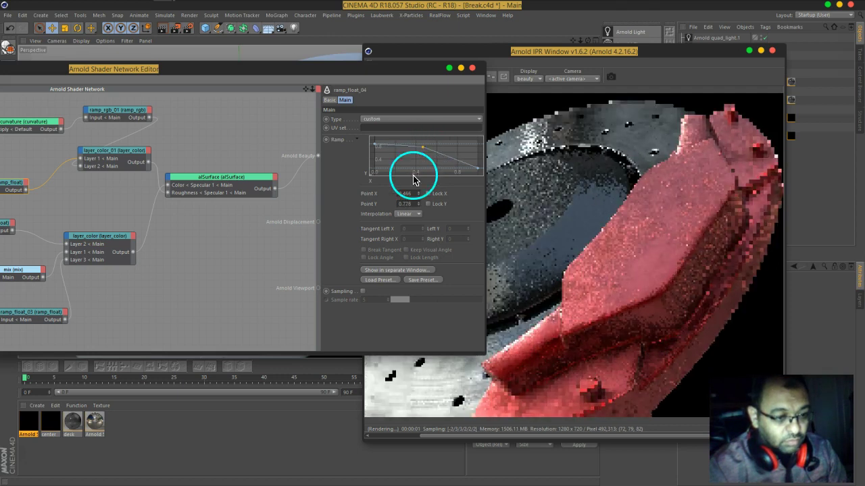
pyautogui.click(374, 145)
pyautogui.moveTo(373, 148); pyautogui.dragTo(373, 139)
pyautogui.click(372, 170)
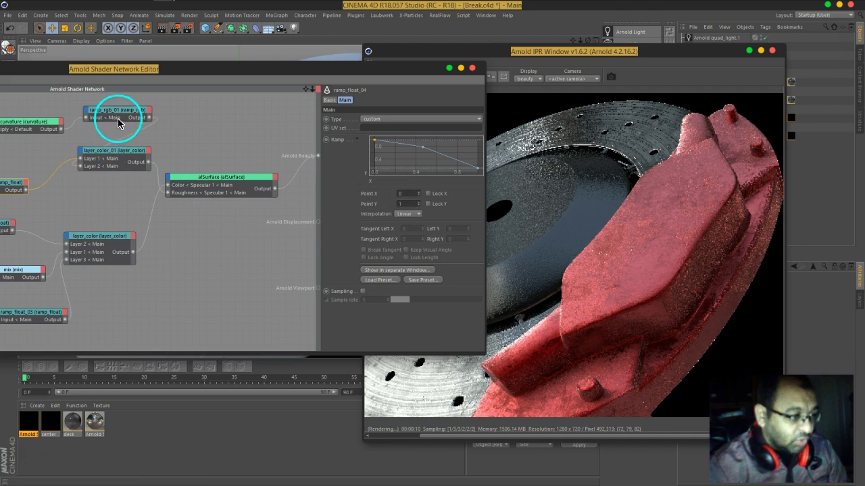
# - Preview ramp_rgb_01 through Arnold Beauty and invert the knots of its ramp
pyautogui.moveTo(126, 133); pyautogui.dragTo(203, 143, button='middle')
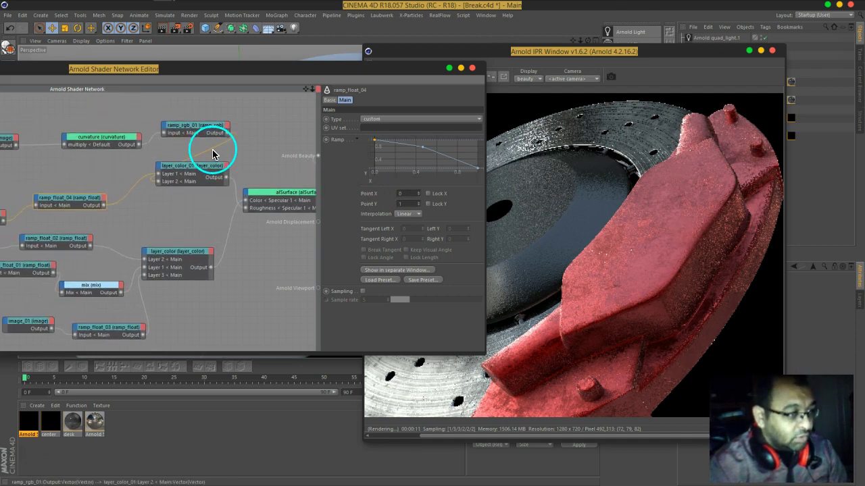
pyautogui.click(195, 133)
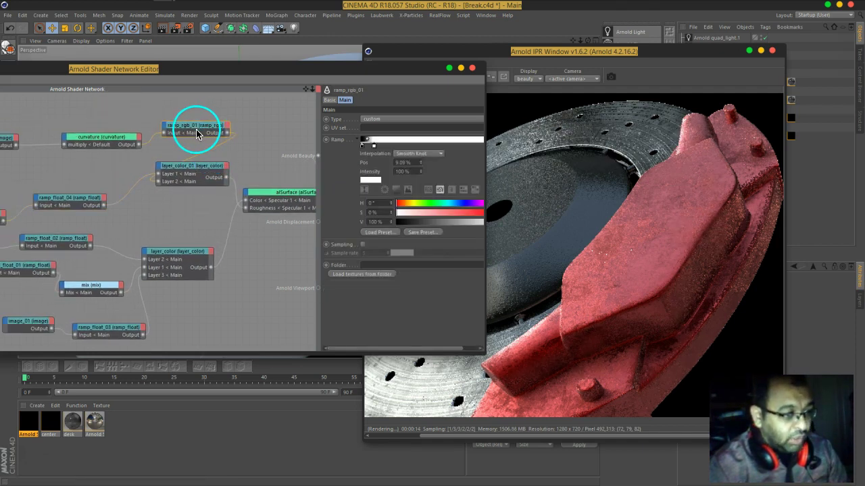
pyautogui.moveTo(227, 133); pyautogui.dragTo(316, 156)
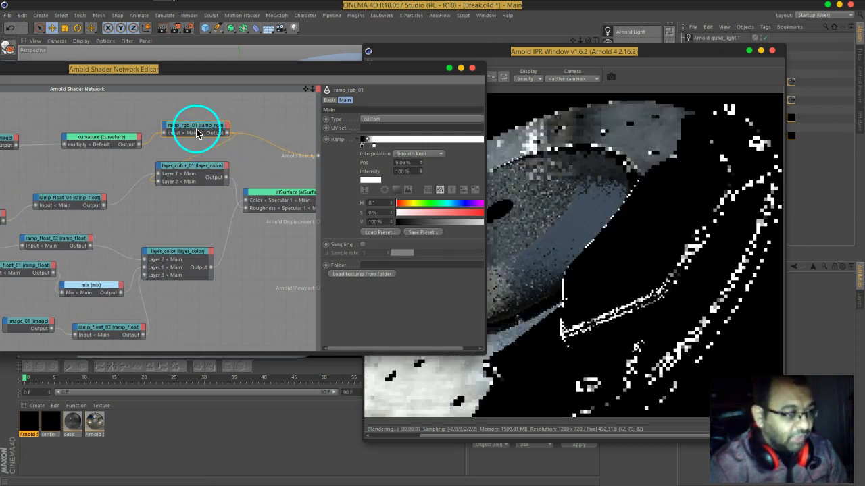
pyautogui.click(366, 160)
pyautogui.rightClick(367, 146)
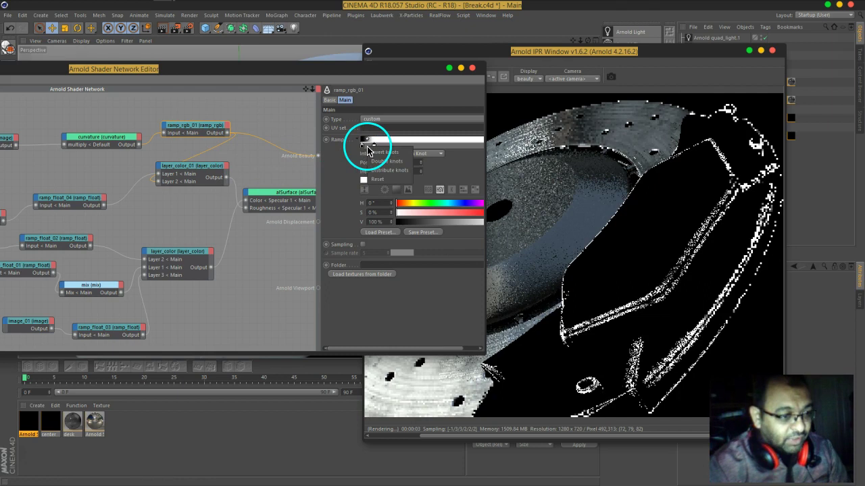
pyautogui.click(370, 150)
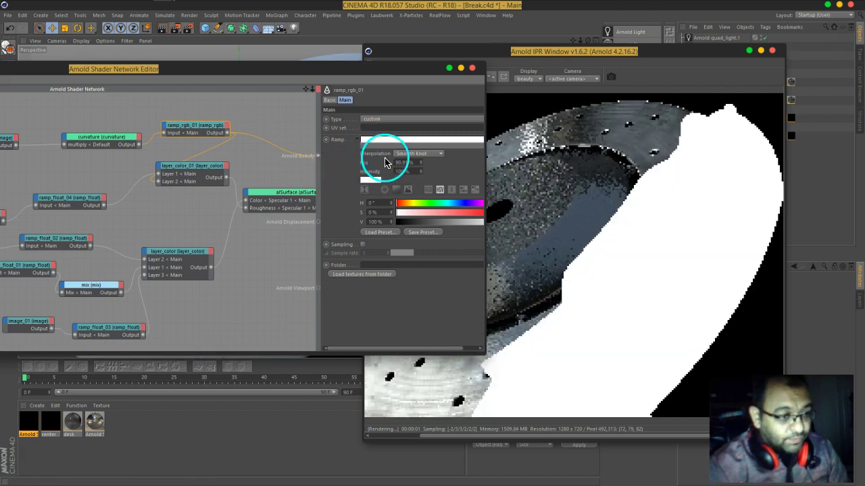
# - Set ramp_rgb_01's white knot to 0% and its black knot to 6.56% to tighten the inverted edge mask
pyautogui.moveTo(434, 350); pyautogui.dragTo(456, 347)
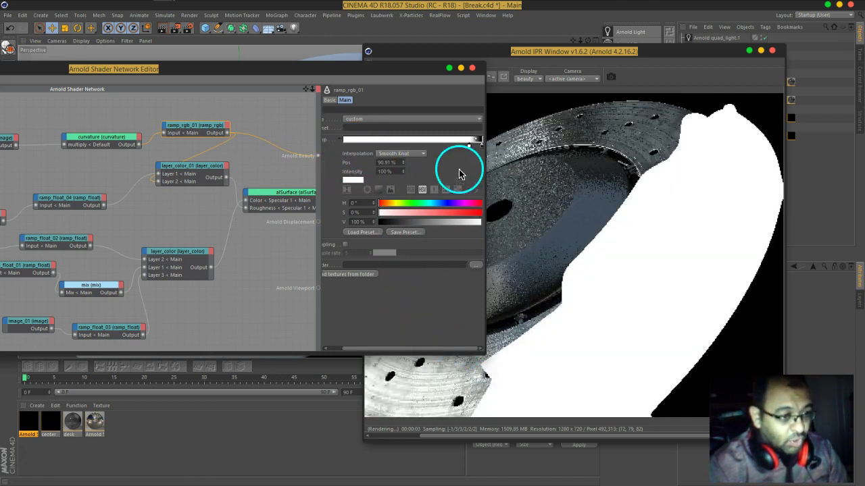
pyautogui.moveTo(469, 144); pyautogui.dragTo(328, 147)
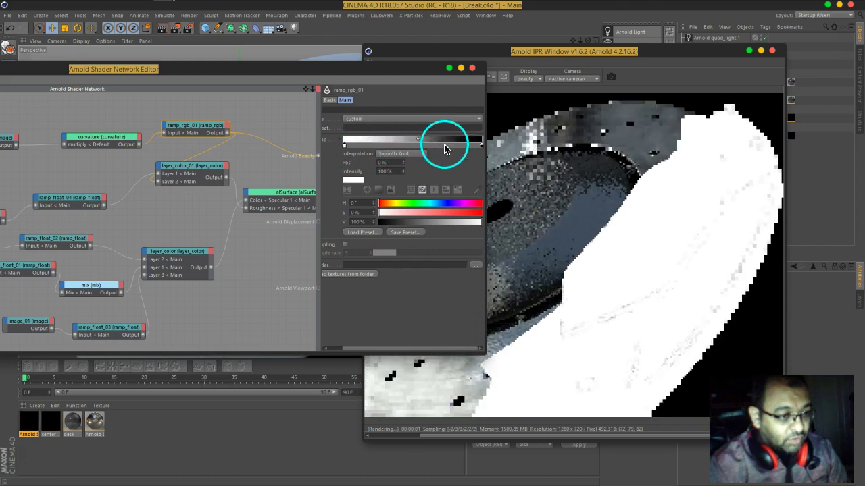
pyautogui.moveTo(482, 150); pyautogui.dragTo(359, 149)
pyautogui.click(354, 204)
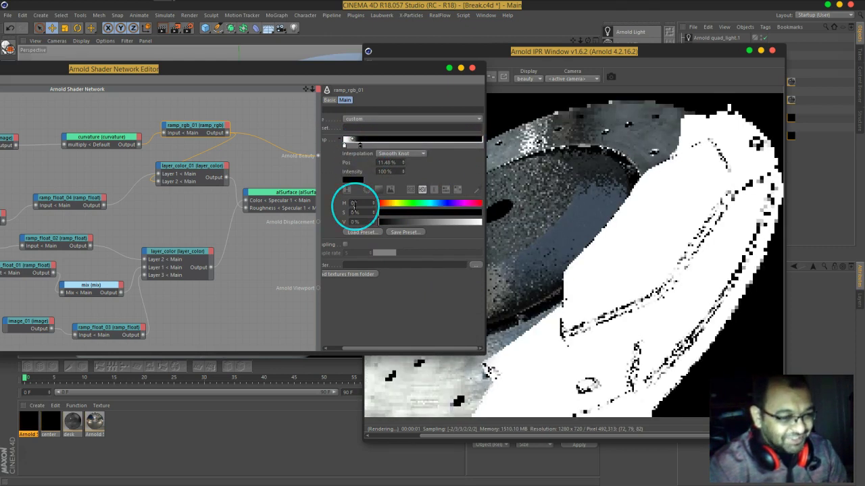
pyautogui.moveTo(359, 144); pyautogui.dragTo(354, 147)
pyautogui.click(354, 203)
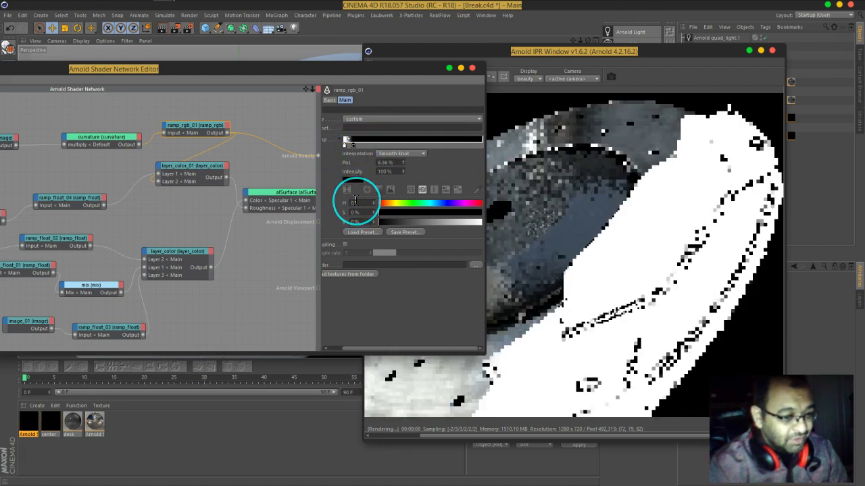
pyautogui.moveTo(252, 186); pyautogui.dragTo(179, 190, button='middle')
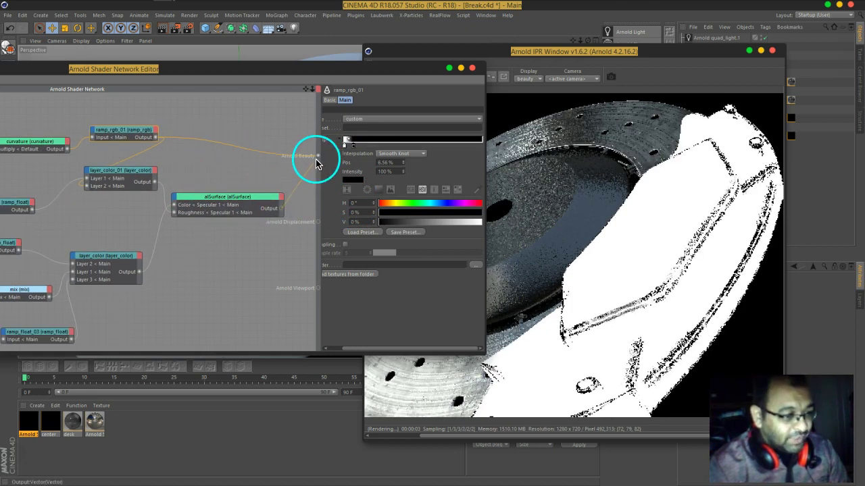
# - End the ramp_rgb_01 preview and reconnect alSurface to Arnold Beauty
pyautogui.moveTo(317, 156); pyautogui.dragTo(280, 246)
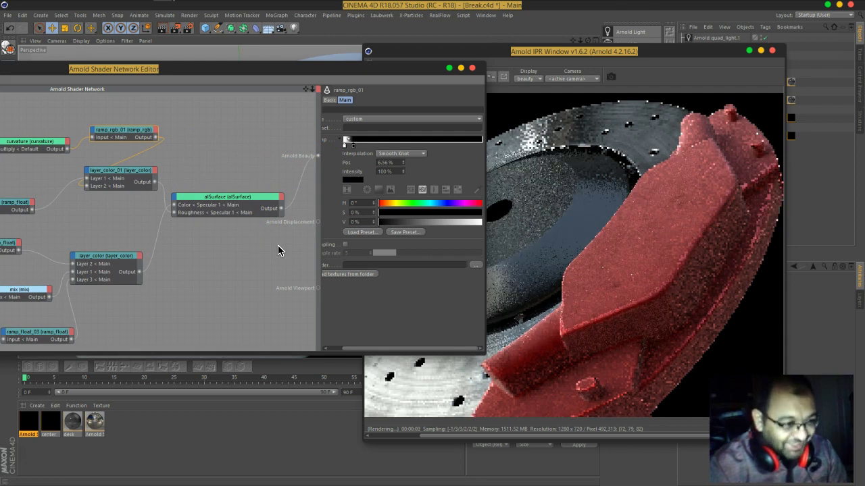
pyautogui.click(113, 179)
pyautogui.click(116, 136)
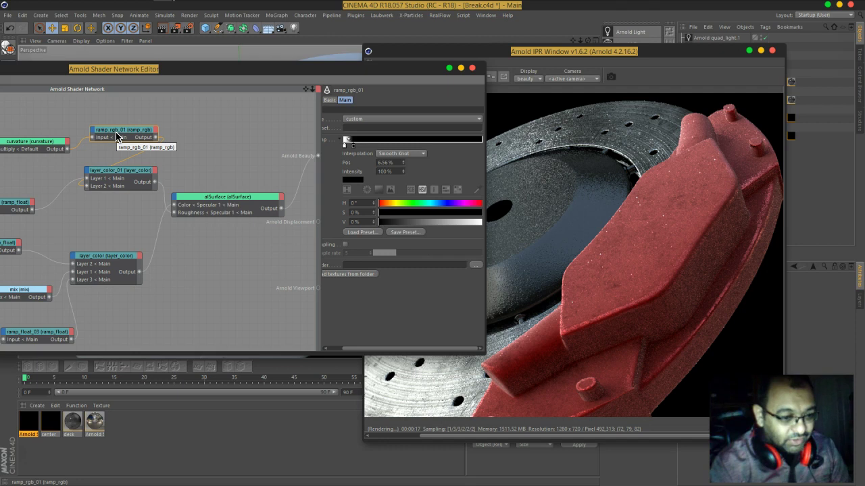
# - Set layer_color_01's Layer 2 mode to Multiply while previewing it through Arnold Beauty, and reconnect alSurface to Arnold Beauty
pyautogui.click(129, 179)
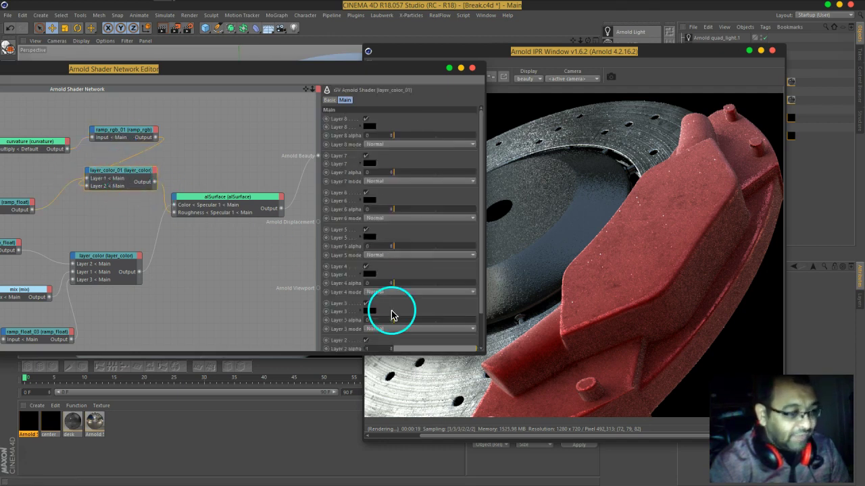
pyautogui.scroll(-2, 392, 315)
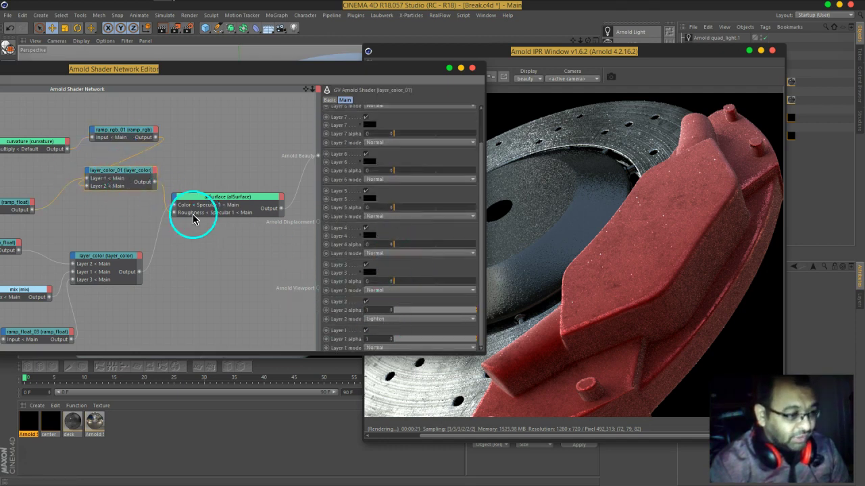
pyautogui.moveTo(154, 186); pyautogui.dragTo(318, 155)
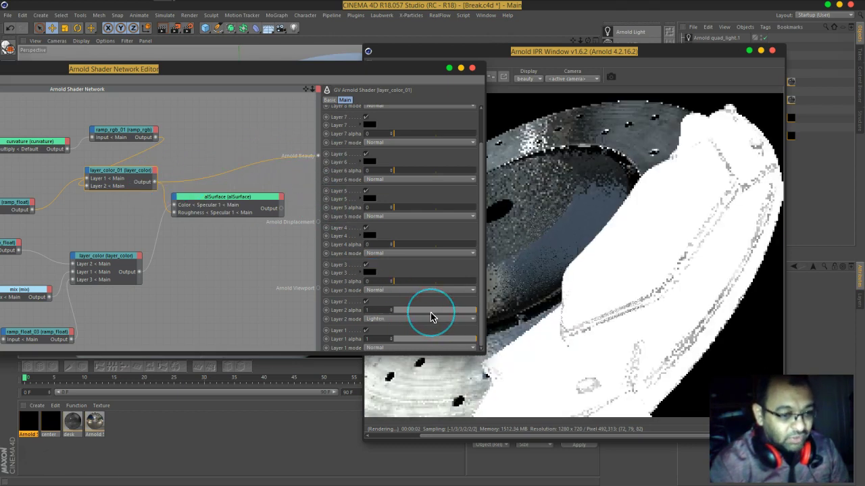
pyautogui.click(387, 319)
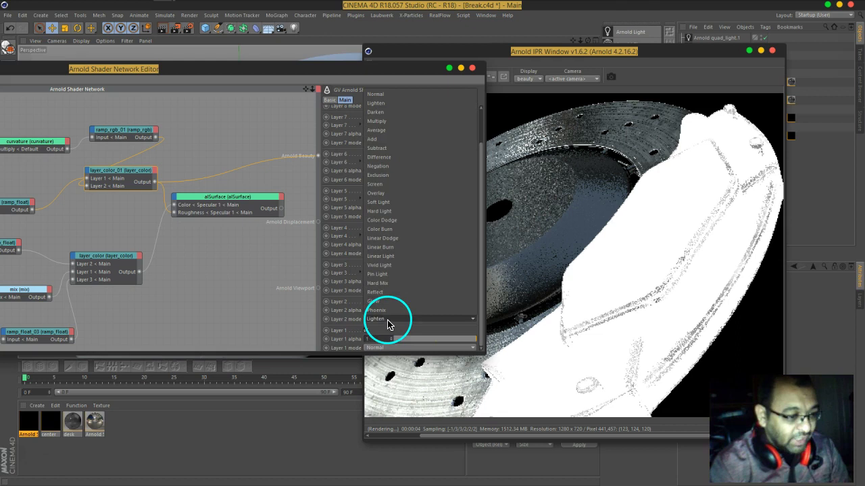
pyautogui.click(385, 126)
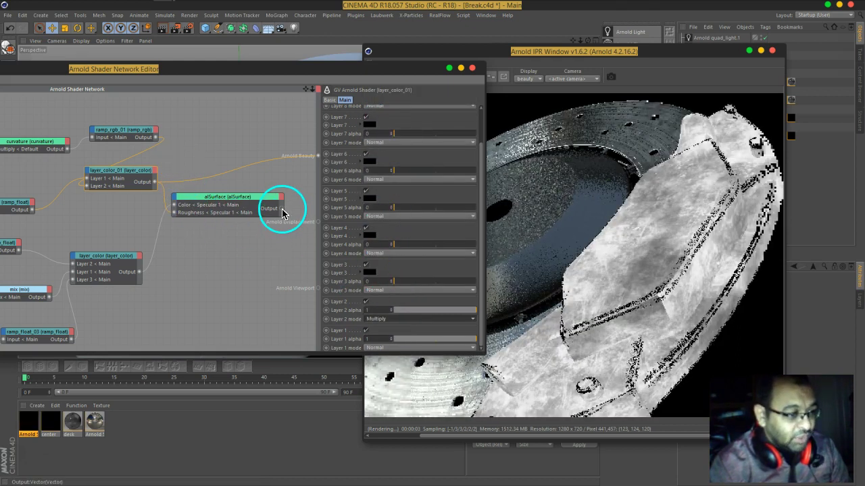
pyautogui.moveTo(318, 156); pyautogui.dragTo(317, 155)
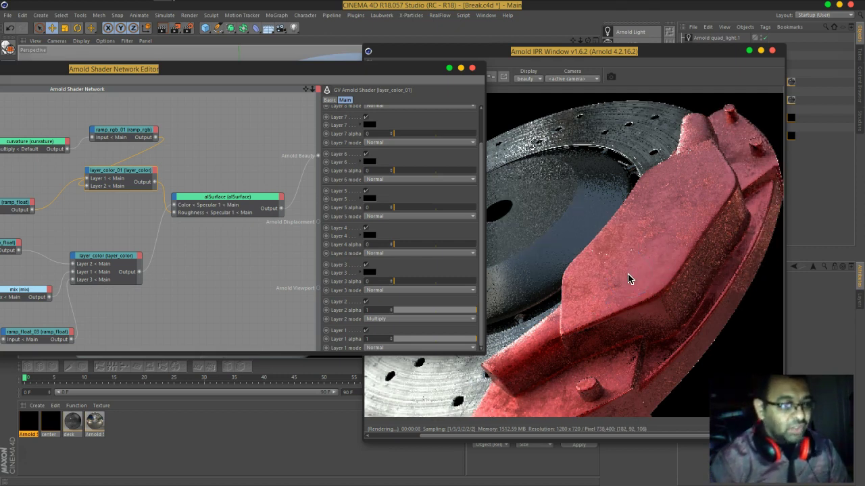
pyautogui.click(671, 287)
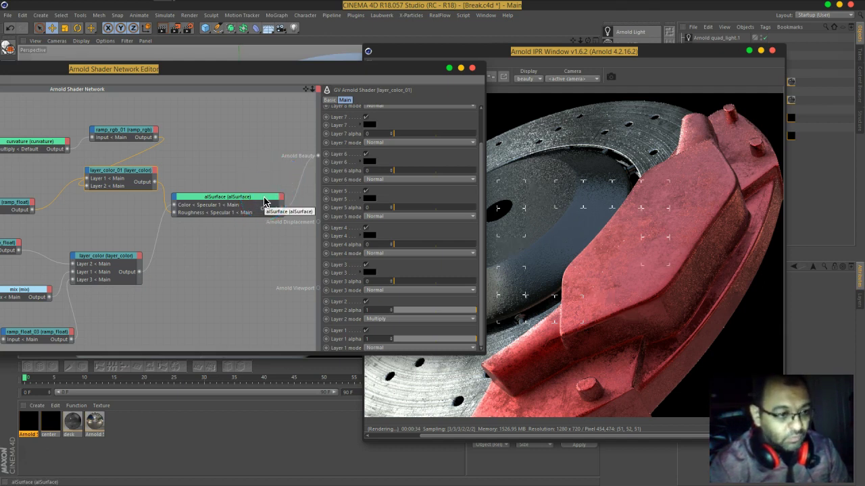
# - Enlarge the shader network editor and add a flat shader node above the curvature node
pyautogui.moveTo(485, 353); pyautogui.dragTo(564, 369)
pyautogui.moveTo(132, 129); pyautogui.dragTo(187, 145, button='middle')
pyautogui.moveTo(291, 169); pyautogui.dragTo(269, 170, button='middle')
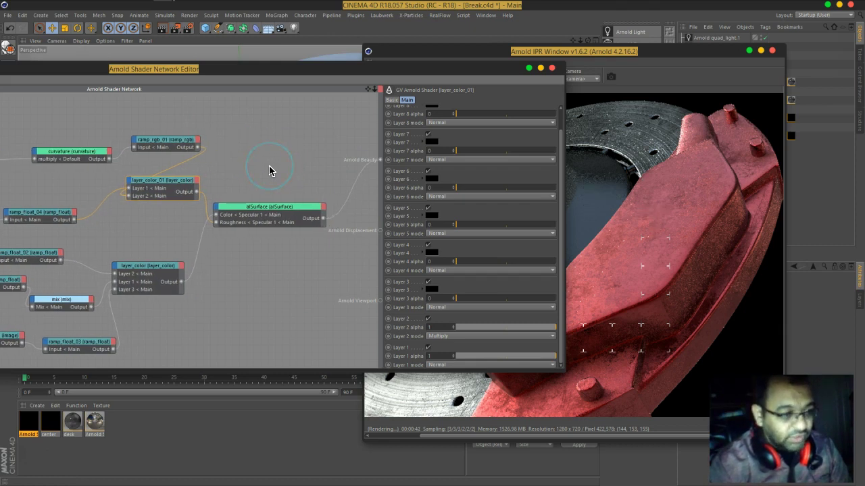
pyautogui.moveTo(128, 167); pyautogui.dragTo(299, 180, button='middle')
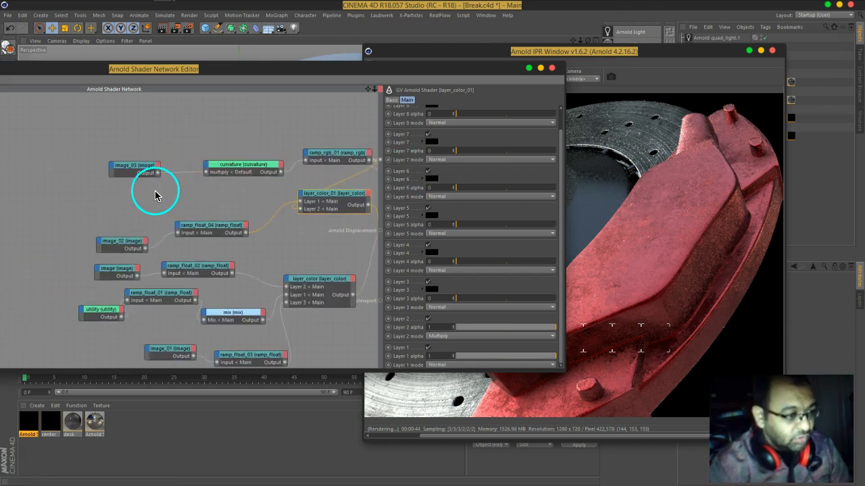
pyautogui.moveTo(156, 195); pyautogui.dragTo(152, 181, button='middle')
pyautogui.press('Tab')
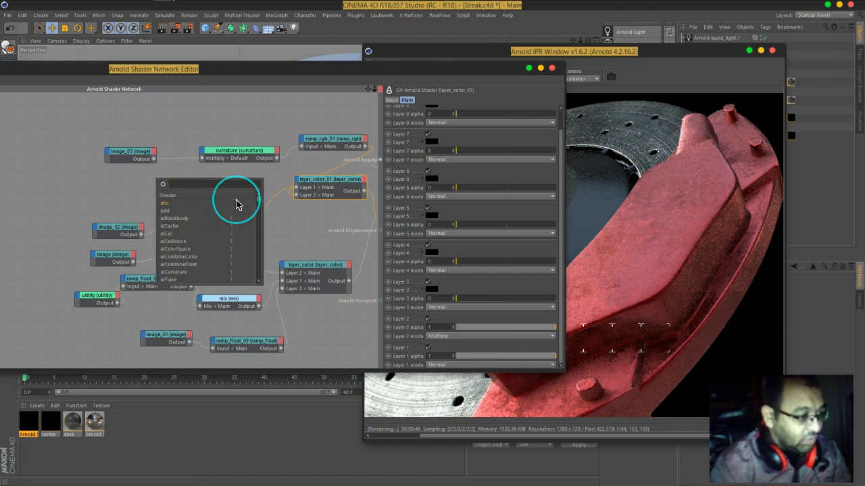
pyautogui.write('fla')
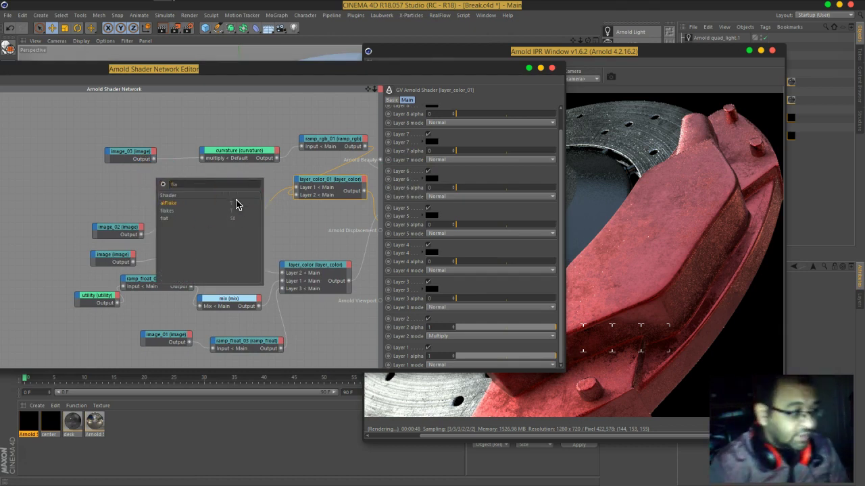
pyautogui.moveTo(166, 219); pyautogui.dragTo(251, 122)
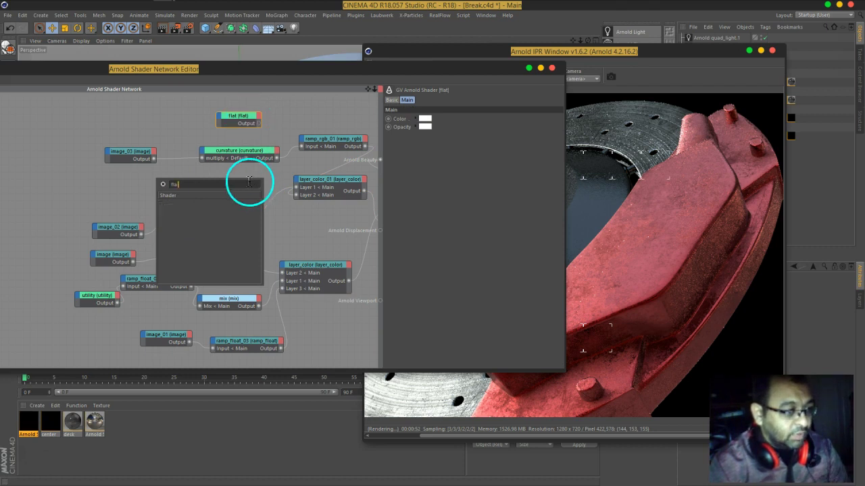
# - Set the flat shader's Color to a tan tone with a hue of about 31°
pyautogui.click(423, 121)
pyautogui.moveTo(405, 122); pyautogui.dragTo(473, 139)
pyautogui.click(427, 132)
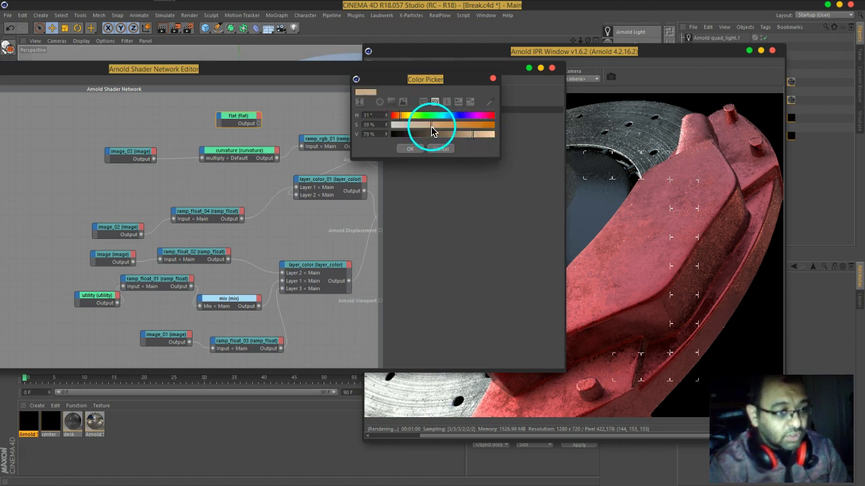
pyautogui.click(410, 149)
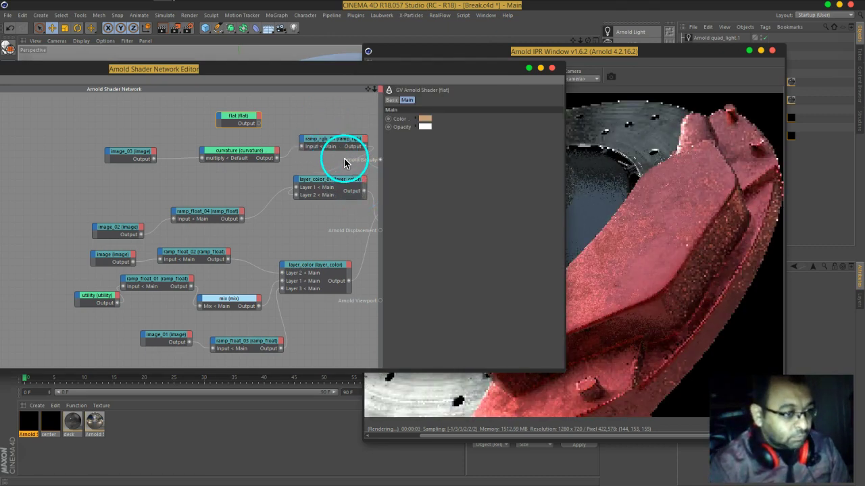
# - Duplicate ramp_rgb_01, place the copy above the original and connect the curvature output to the copy's Input
pyautogui.moveTo(262, 162); pyautogui.dragTo(195, 180, button='middle')
pyautogui.moveTo(275, 162)
pyautogui.mouseDown()
pyautogui.moveTo(258, 158)
pyautogui.moveTo(270, 171)
pyautogui.mouseUp()
pyautogui.moveTo(272, 200); pyautogui.dragTo(313, 205)
pyautogui.moveTo(263, 168); pyautogui.dragTo(261, 146)
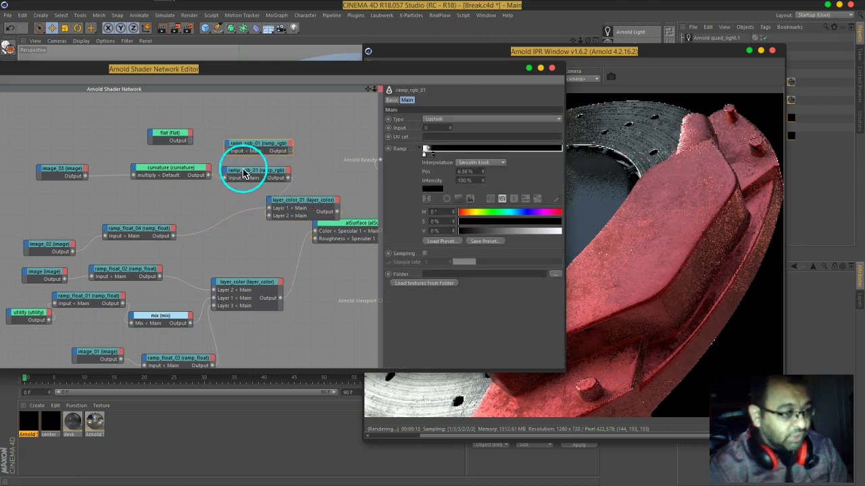
pyautogui.moveTo(209, 175); pyautogui.dragTo(227, 151)
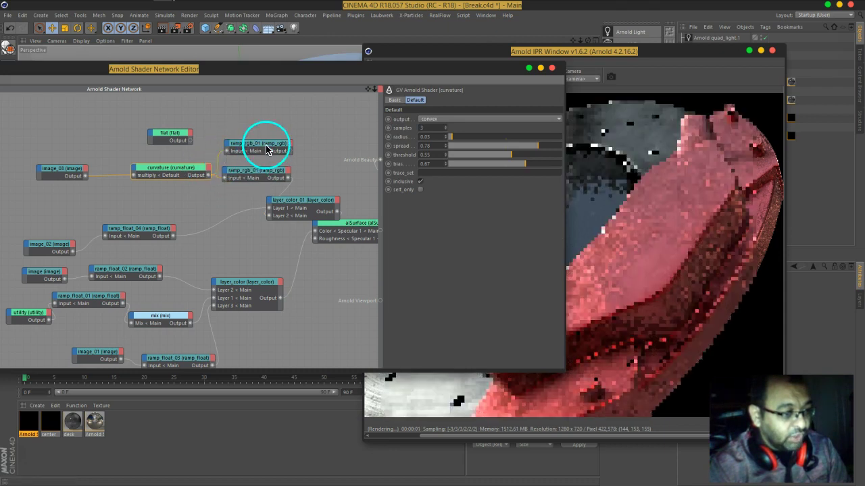
# - Invert the knots of the copied RGB ramp and set its white knot to 14.1%
pyautogui.click(266, 146)
pyautogui.rightClick(429, 148)
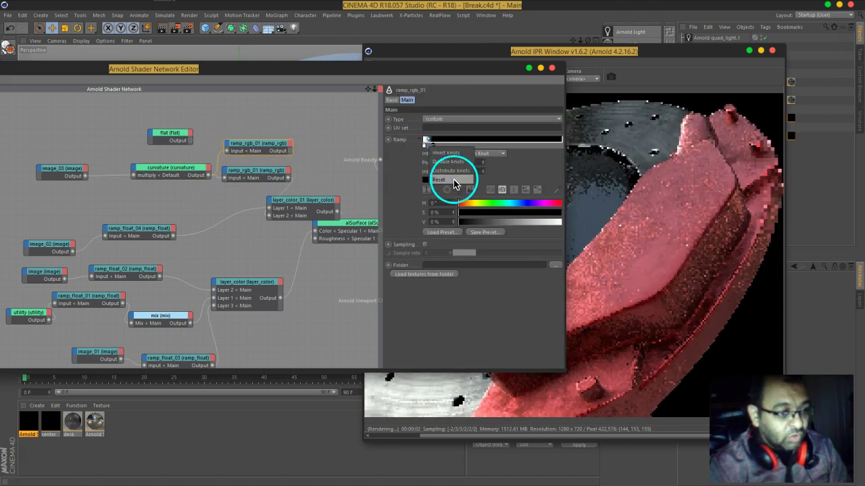
pyautogui.click(455, 158)
pyautogui.moveTo(456, 155)
pyautogui.mouseDown()
pyautogui.moveTo(583, 145)
pyautogui.moveTo(412, 151)
pyautogui.moveTo(560, 146)
pyautogui.moveTo(443, 147)
pyautogui.mouseUp()
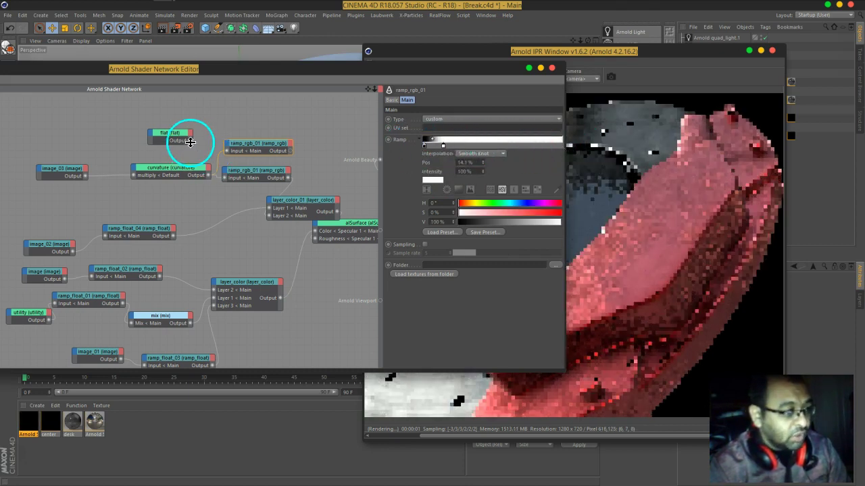
# - Preview the copied RGB ramp through Arnold Beauty and set its white knot to 4.92%
pyautogui.moveTo(292, 150); pyautogui.dragTo(380, 160)
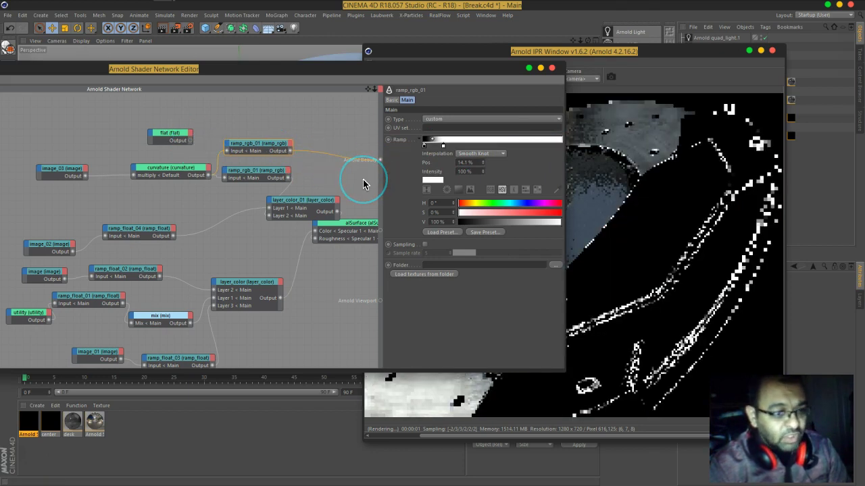
pyautogui.moveTo(165, 171); pyautogui.dragTo(263, 184)
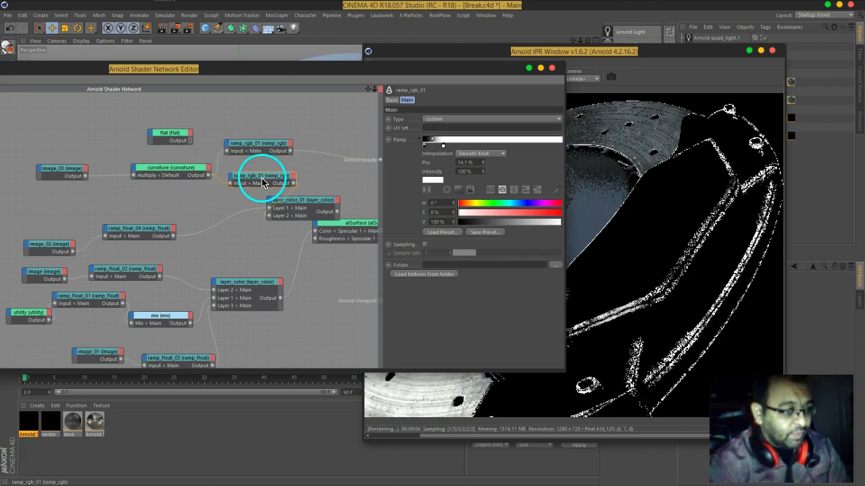
pyautogui.click(258, 145)
pyautogui.moveTo(442, 145)
pyautogui.mouseDown()
pyautogui.moveTo(471, 150)
pyautogui.moveTo(431, 150)
pyautogui.mouseUp()
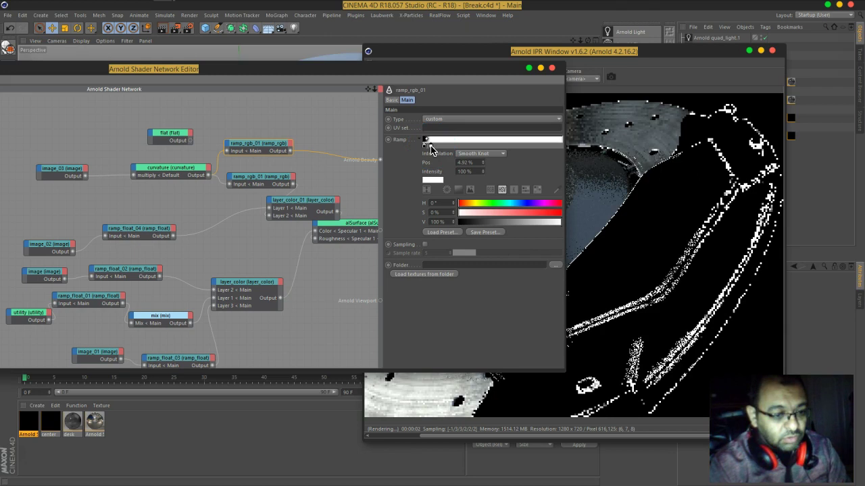
# - Connect the flat shader to Layer 3 of layer_color_01 and the copied RGB ramp to its Layer 3 alpha
pyautogui.moveTo(290, 136); pyautogui.dragTo(240, 141, button='middle')
pyautogui.moveTo(303, 229); pyautogui.dragTo(344, 244)
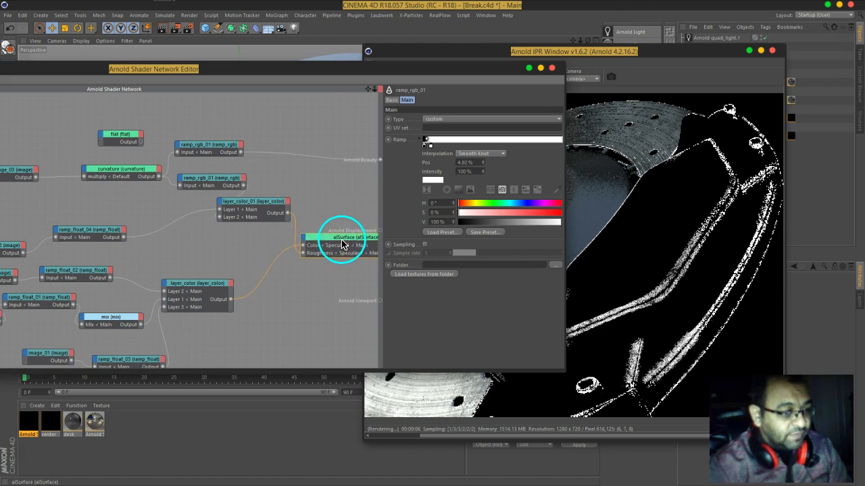
pyautogui.moveTo(261, 207); pyautogui.dragTo(253, 221)
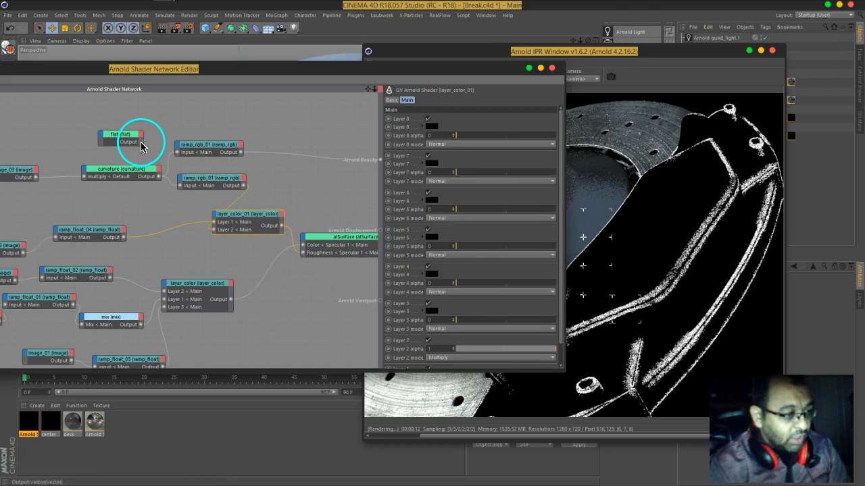
pyautogui.click(233, 216)
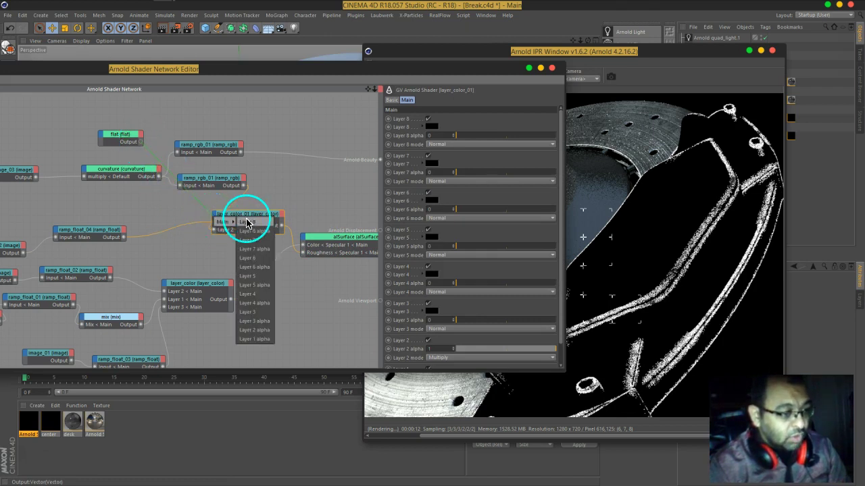
pyautogui.click(257, 306)
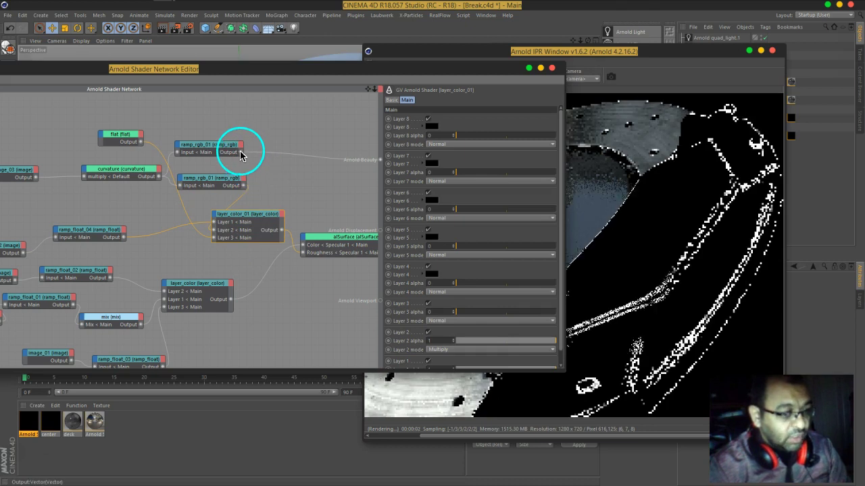
pyautogui.click(215, 218)
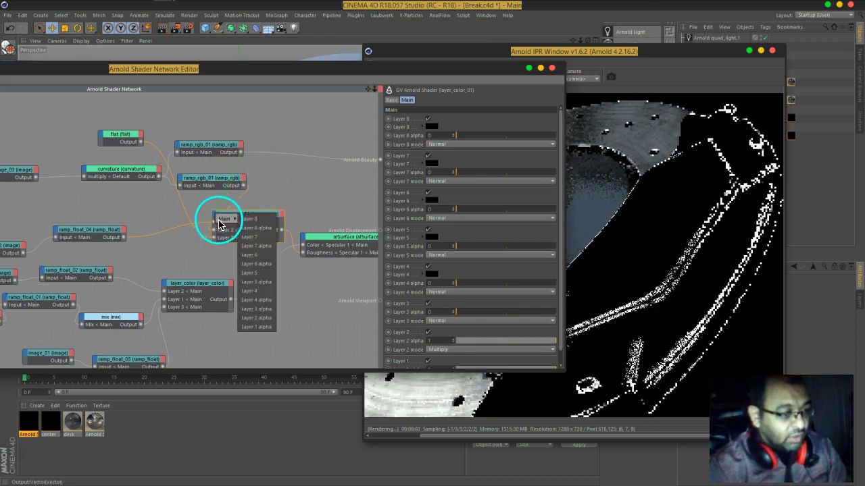
pyautogui.click(264, 310)
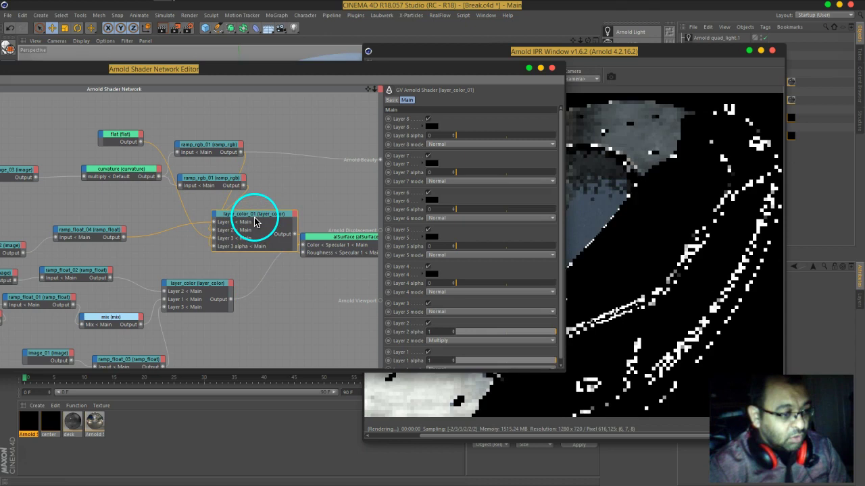
# - Reconnect alSurface to Arnold Beauty and check layer_color_01's Layer 3 settings
pyautogui.moveTo(331, 204); pyautogui.dragTo(260, 196, button='middle')
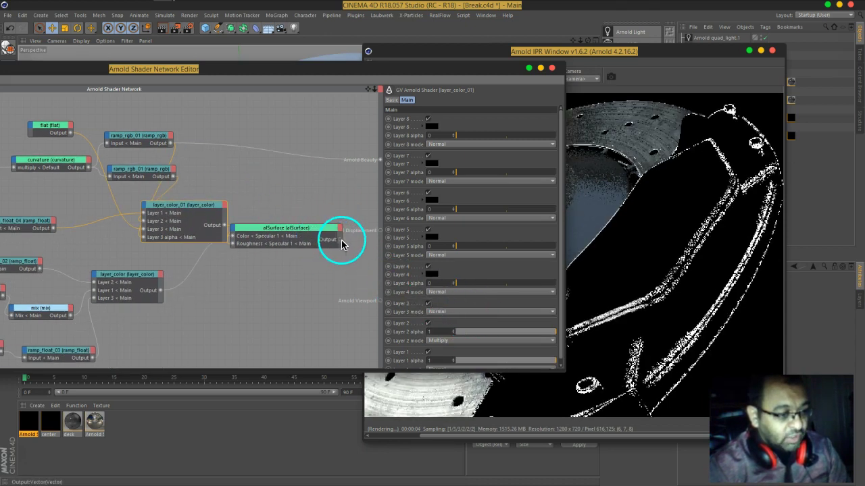
pyautogui.moveTo(381, 163); pyautogui.dragTo(215, 226)
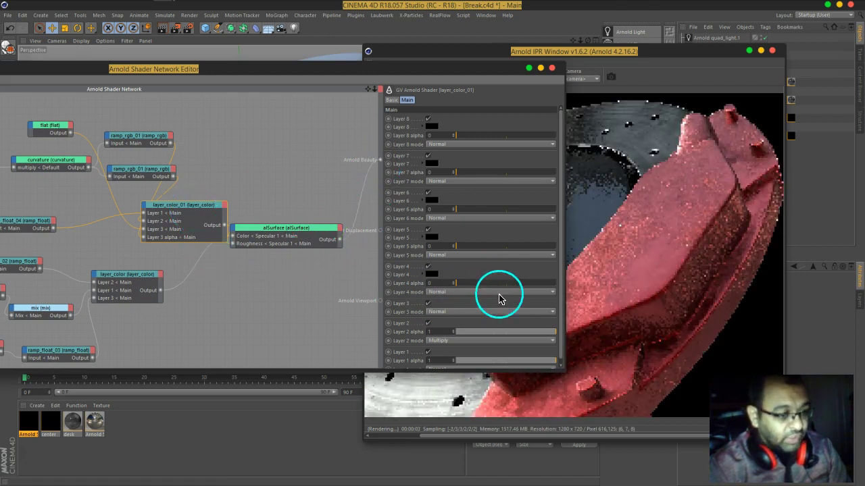
pyautogui.scroll(-1, 501, 205)
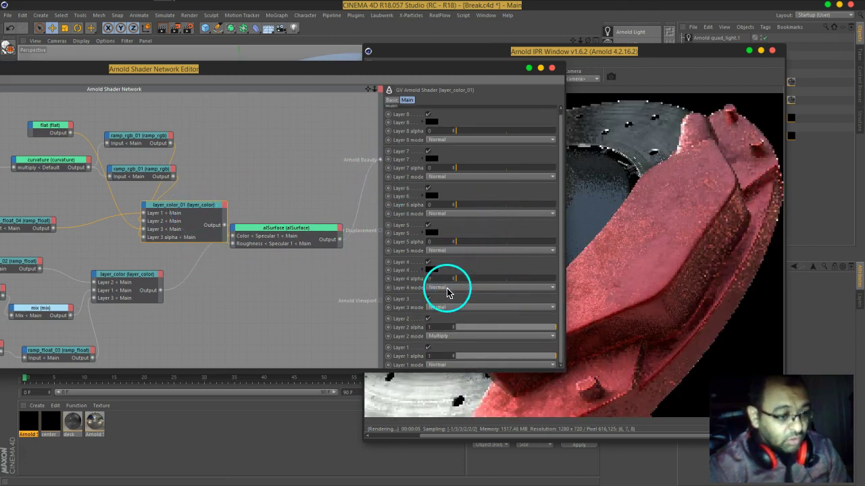
# - Move the alSurface node away from the layer_color nodes and show its shader settings
pyautogui.click(303, 227)
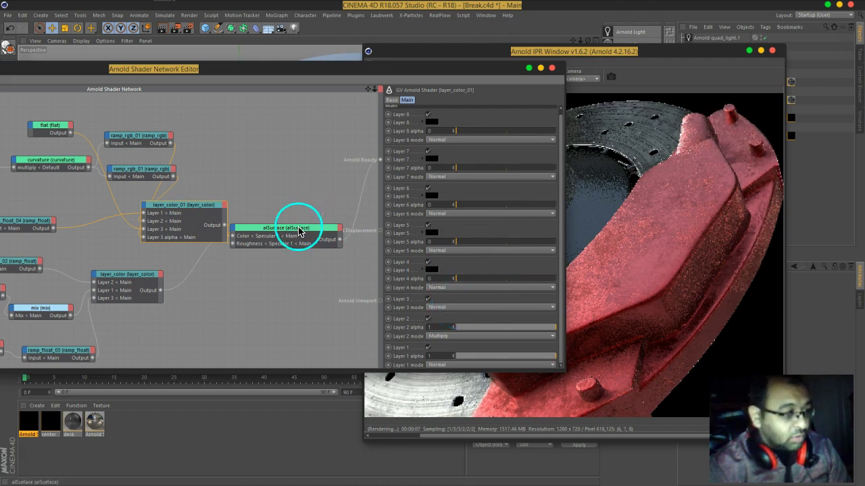
pyautogui.moveTo(259, 232); pyautogui.dragTo(293, 244)
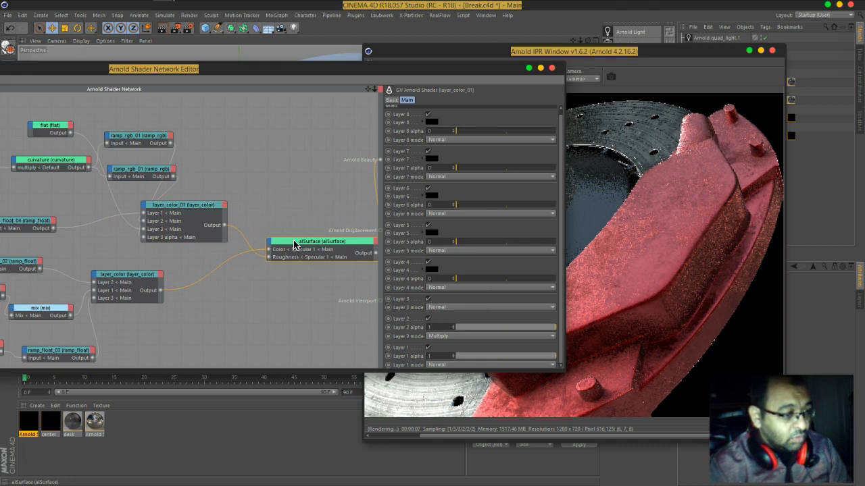
pyautogui.click(207, 244)
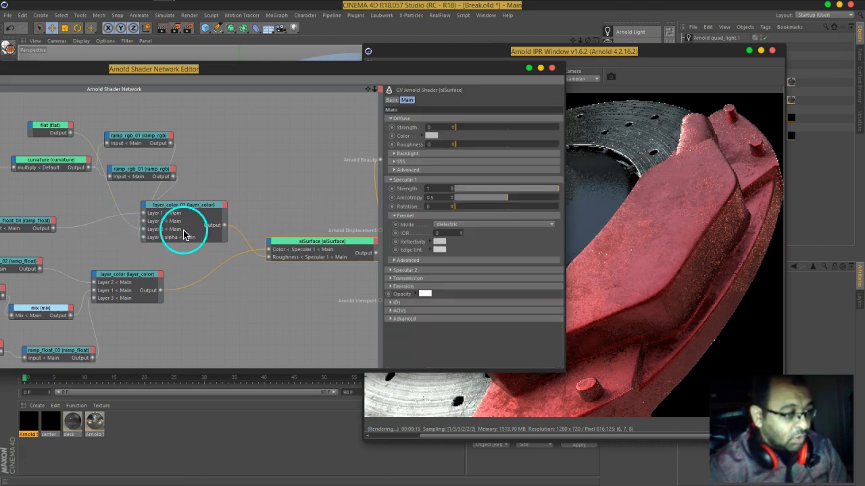
# - Undo the alSurface node's move and its reconnection to Arnold Beauty
pyautogui.click(195, 235)
pyautogui.hotkey('ctrl', 'z')
pyautogui.hotkey('ctrl', 'z')
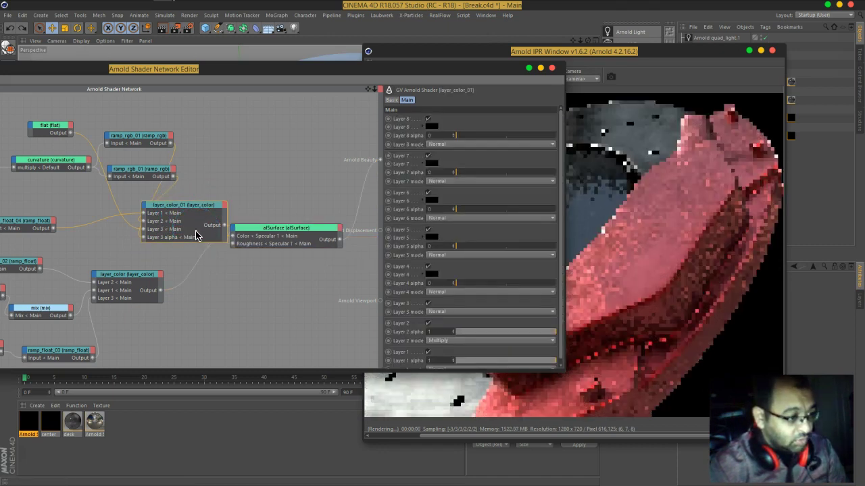
pyautogui.hotkey('ctrl', 'z')
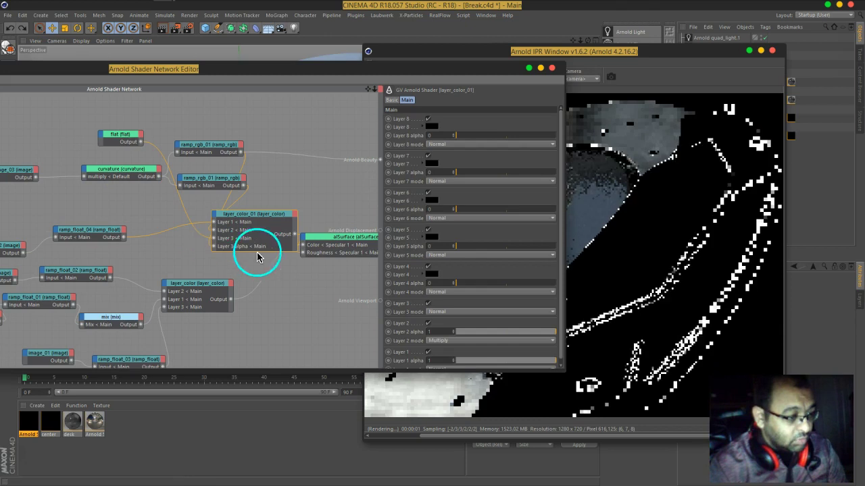
pyautogui.moveTo(315, 284); pyautogui.dragTo(241, 251, button='middle')
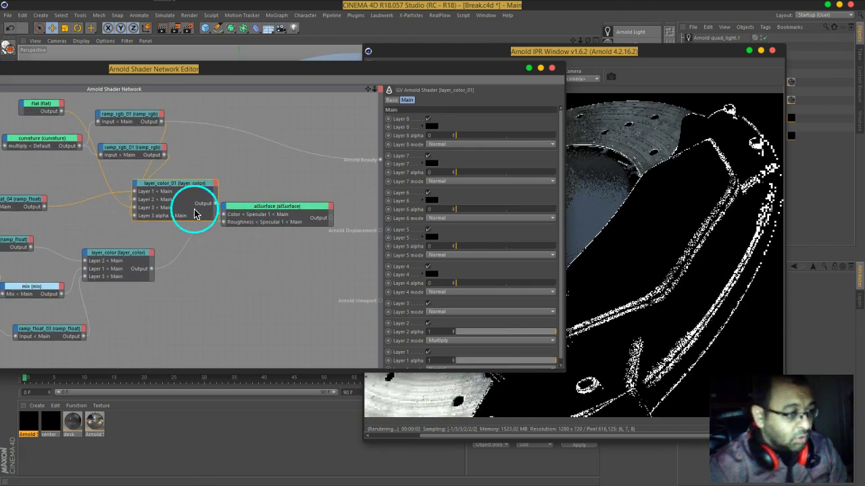
pyautogui.moveTo(210, 169); pyautogui.dragTo(231, 177, button='middle')
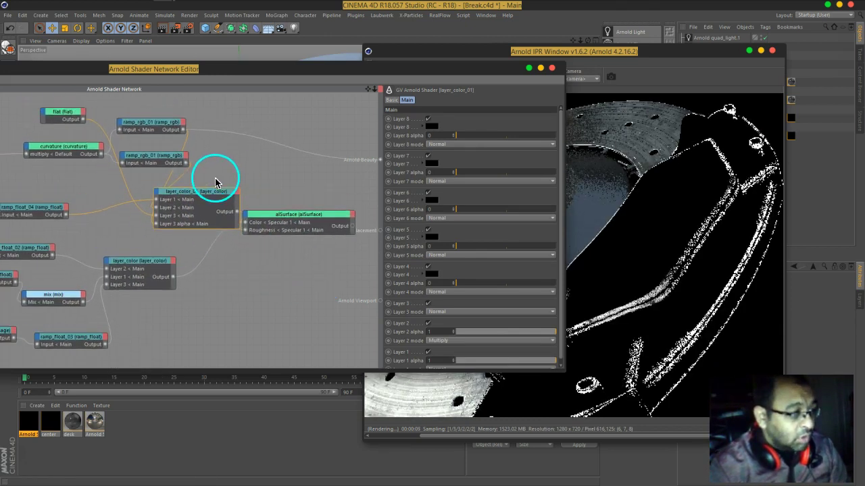
# - Disconnect the flat shader and the copied RGB ramp from Layer 3 and Layer 3 alpha of layer_color_01
pyautogui.click(142, 210)
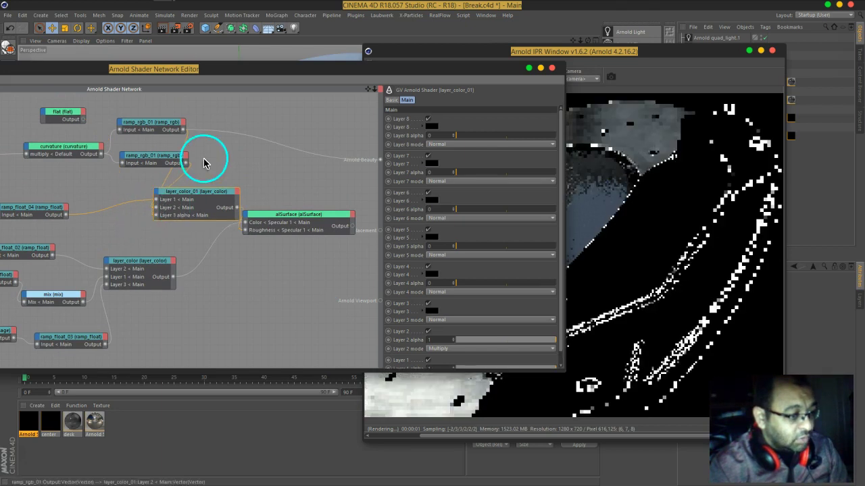
pyautogui.moveTo(221, 176)
pyautogui.mouseDown(button='middle')
pyautogui.moveTo(231, 178)
pyautogui.moveTo(224, 178)
pyautogui.mouseUp(button='middle')
pyautogui.moveTo(171, 125)
pyautogui.mouseDown()
pyautogui.moveTo(141, 133)
pyautogui.moveTo(193, 122)
pyautogui.moveTo(184, 126)
pyautogui.mouseUp()
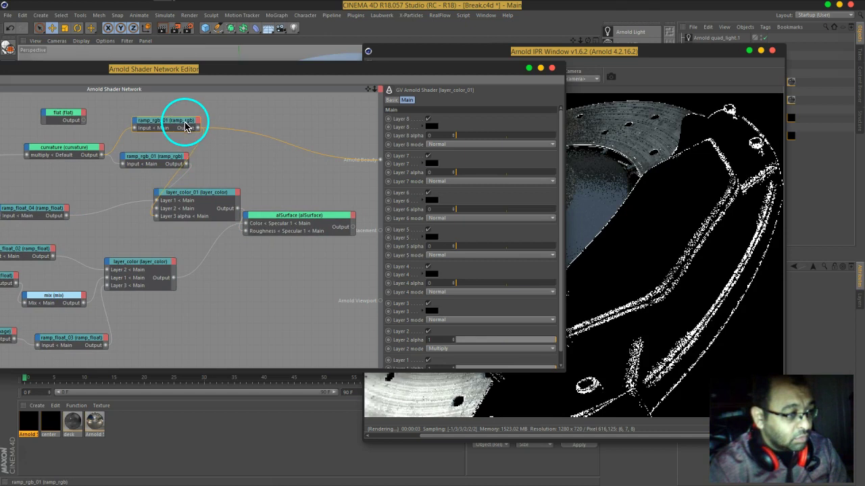
pyautogui.click(203, 151)
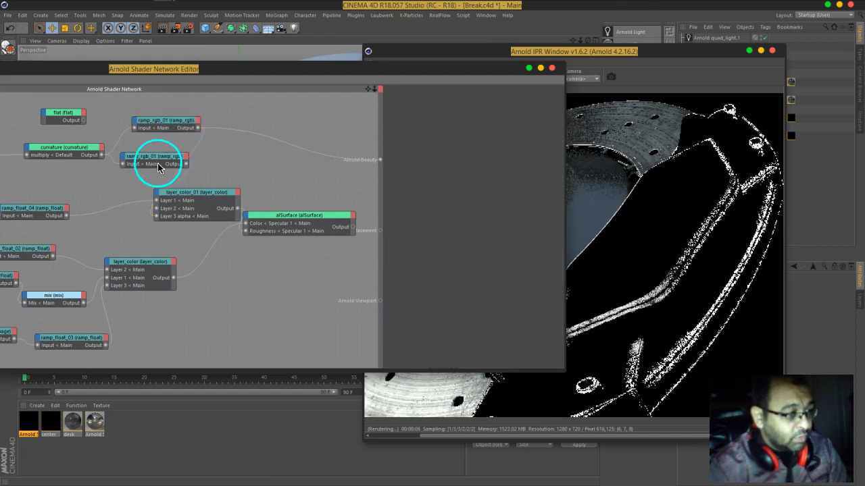
pyautogui.click(202, 144)
# - Connect the flat shader to Layer 4 of the layer_color node and the copied RGB ramp to its Layer 4 alpha
pyautogui.moveTo(82, 120); pyautogui.dragTo(106, 264)
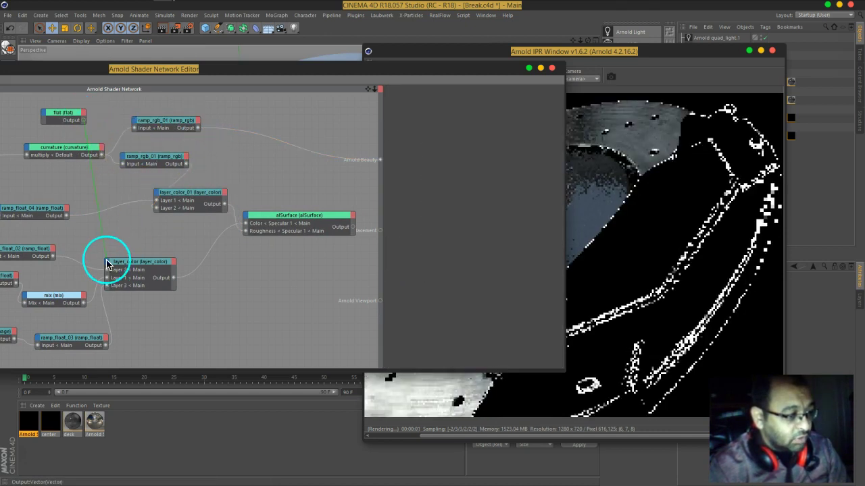
pyautogui.moveTo(115, 266)
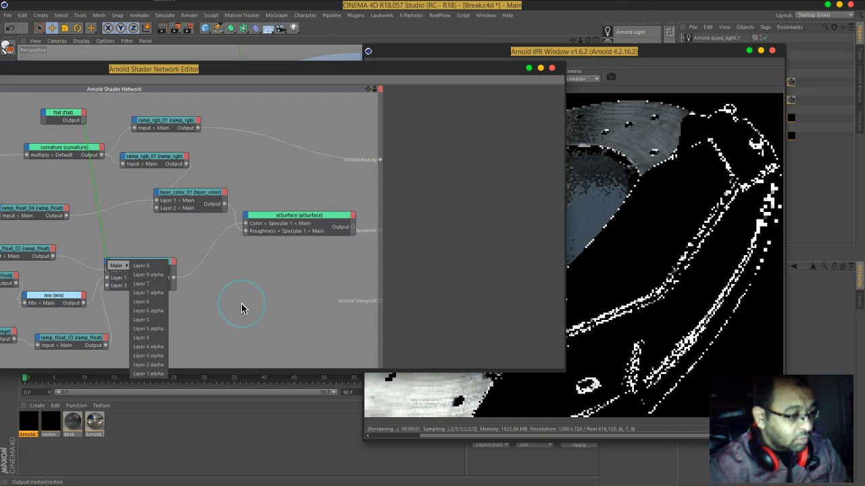
pyautogui.click(160, 345)
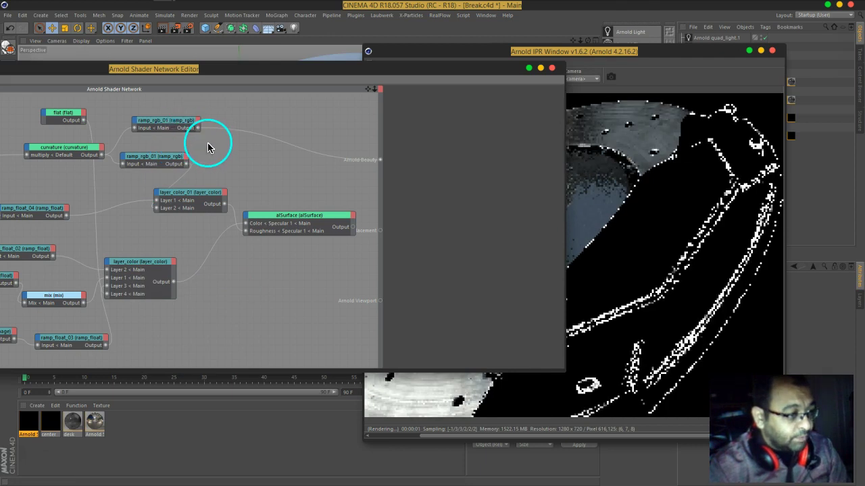
pyautogui.moveTo(202, 131); pyautogui.dragTo(133, 292)
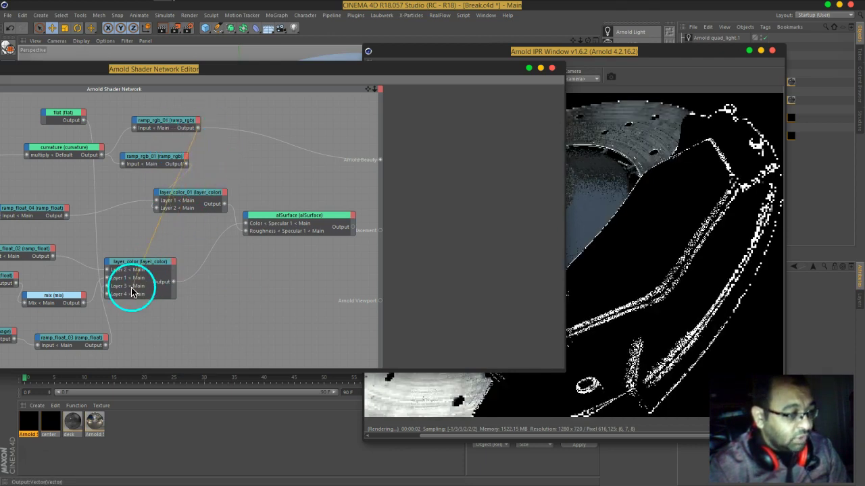
pyautogui.click(106, 268)
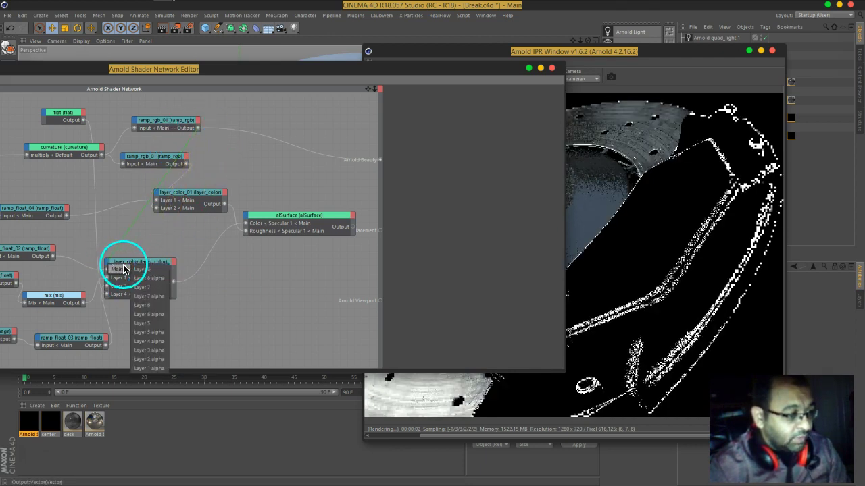
pyautogui.click(154, 342)
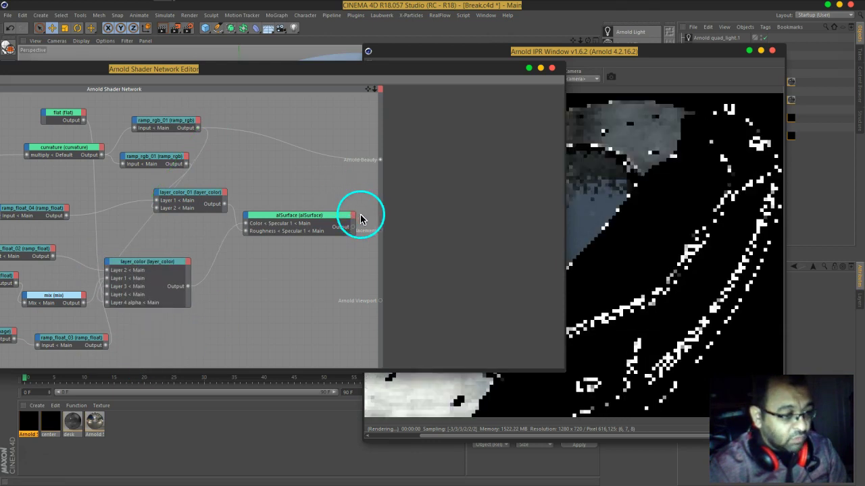
# - Reconnect alSurface to Arnold Beauty and shift the shader network window aside to inspect the caliper's edge wear in the render
pyautogui.moveTo(380, 162); pyautogui.dragTo(380, 160)
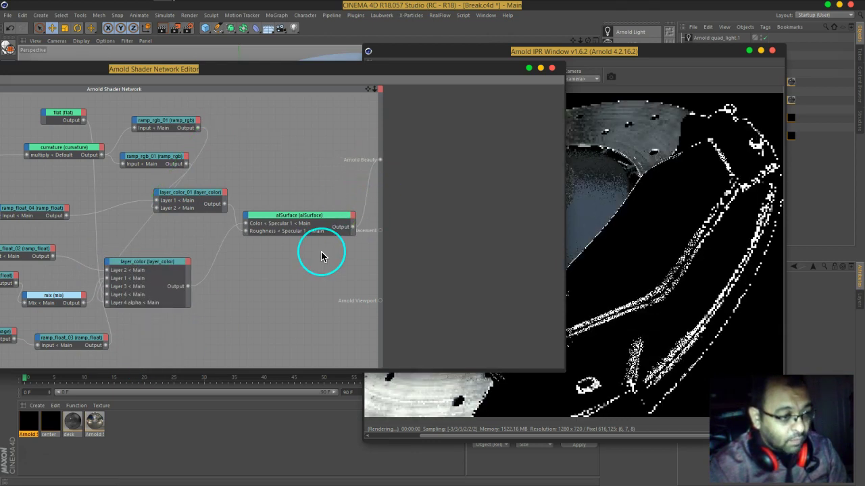
pyautogui.click(292, 194)
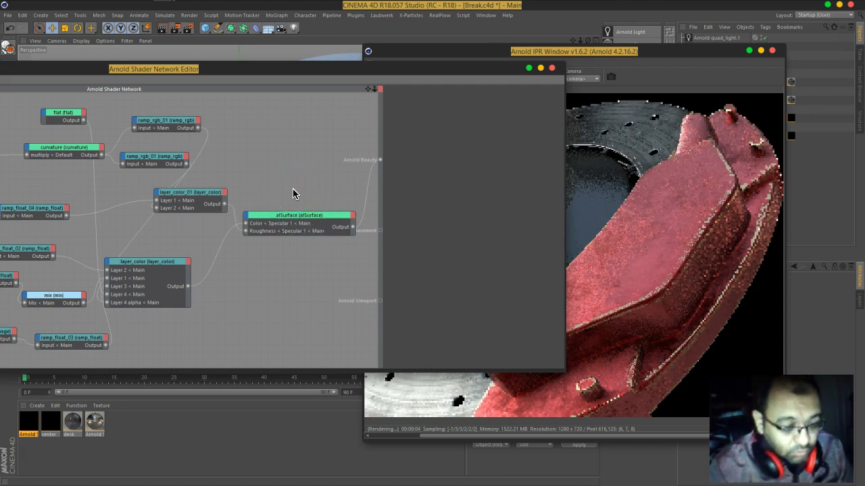
pyautogui.click(409, 155)
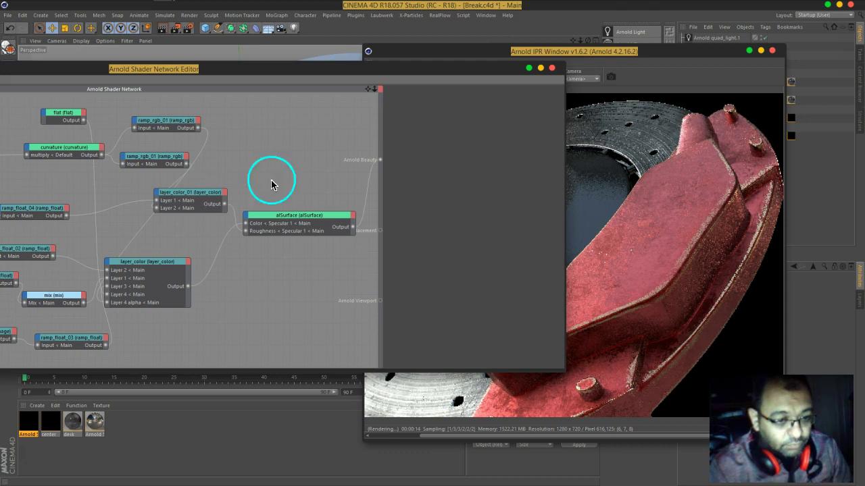
pyautogui.moveTo(484, 76); pyautogui.dragTo(359, 74)
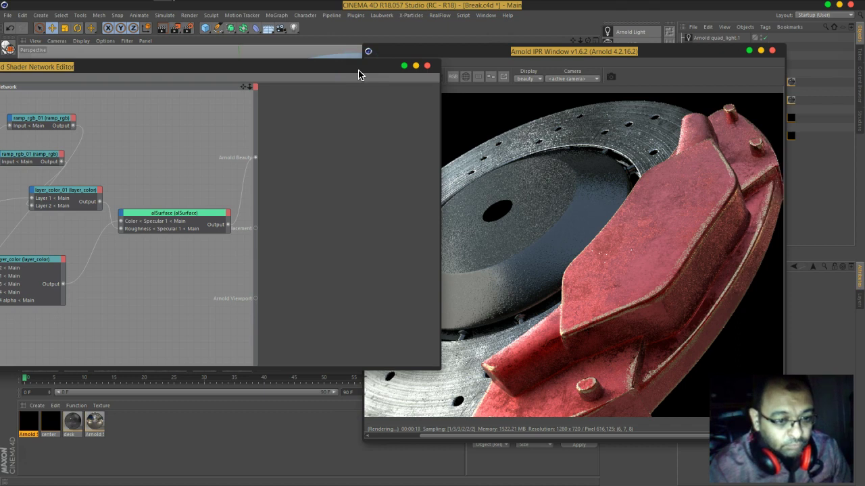
pyautogui.moveTo(359, 74); pyautogui.dragTo(474, 85)
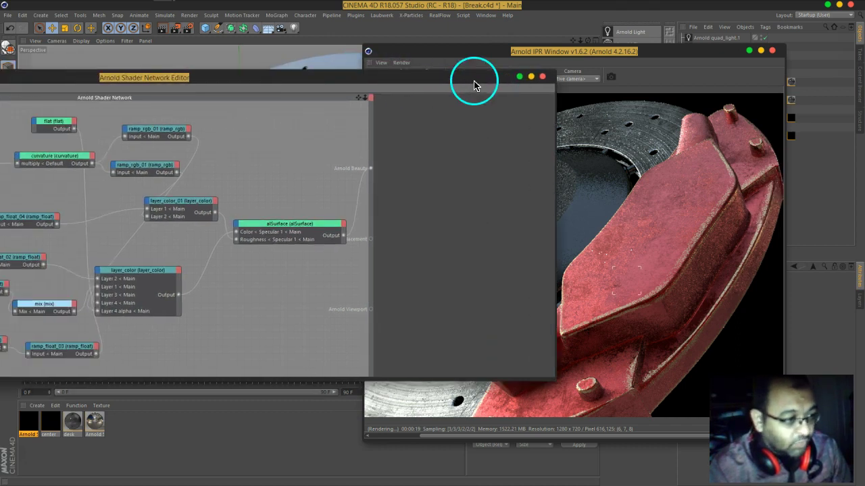
# - Desaturate the flat shader's colour to a pale beige with about 15% saturation
pyautogui.click(64, 125)
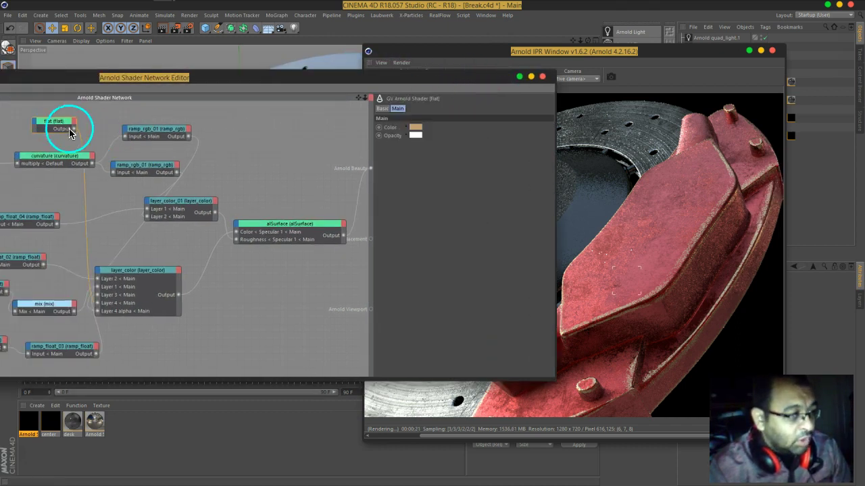
pyautogui.click(413, 127)
pyautogui.moveTo(424, 139); pyautogui.dragTo(400, 139)
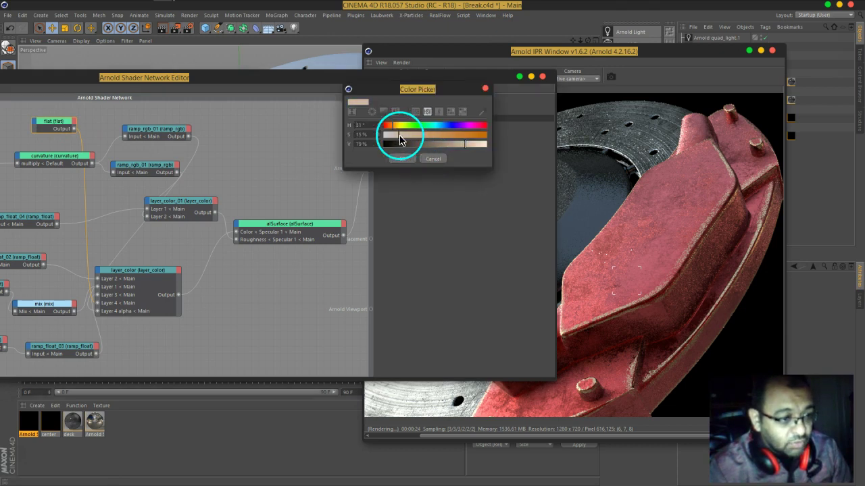
pyautogui.click(402, 167)
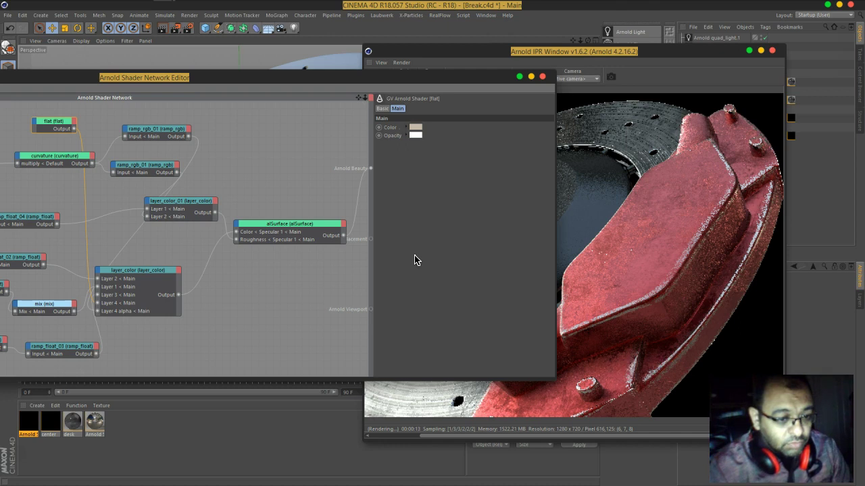
# - Set the curvature shader's samples to 5 and examine the caliper's edges in the render
pyautogui.click(61, 156)
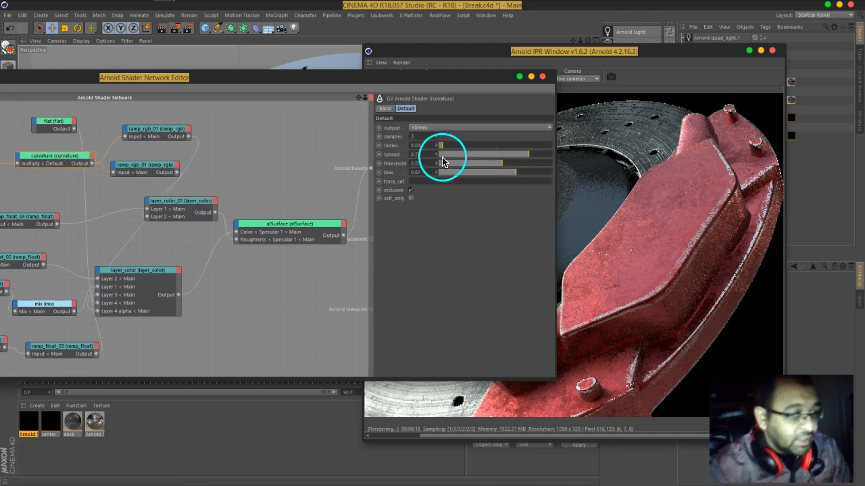
pyautogui.write('5')
pyautogui.press('Return')
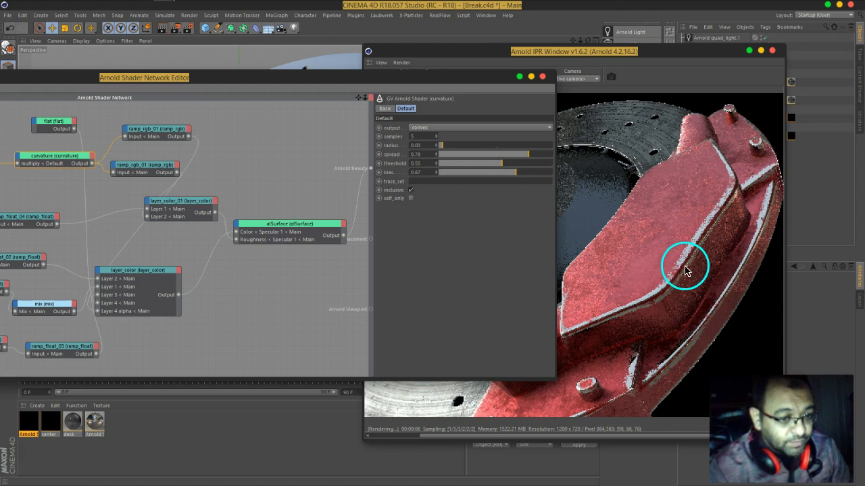
pyautogui.moveTo(685, 271); pyautogui.dragTo(421, 222)
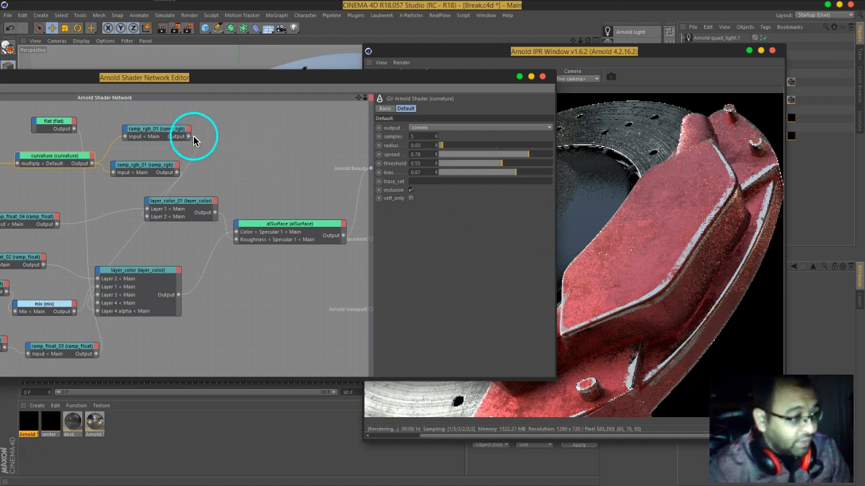
# - Tighten the edge mask by setting the copied RGB ramp's white knot to 27.87% and black knot to 17.38%
pyautogui.click(154, 129)
pyautogui.moveTo(421, 157); pyautogui.dragTo(453, 157)
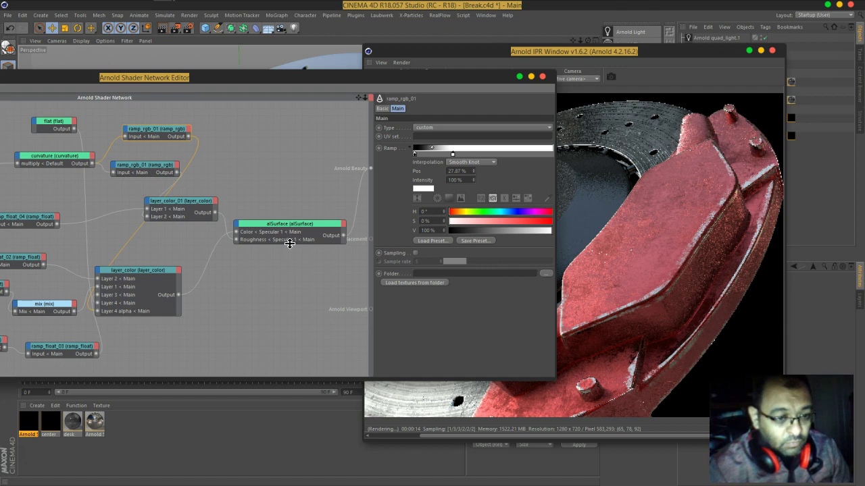
pyautogui.click(392, 186)
pyautogui.moveTo(415, 154); pyautogui.dragTo(439, 159)
pyautogui.click(418, 169)
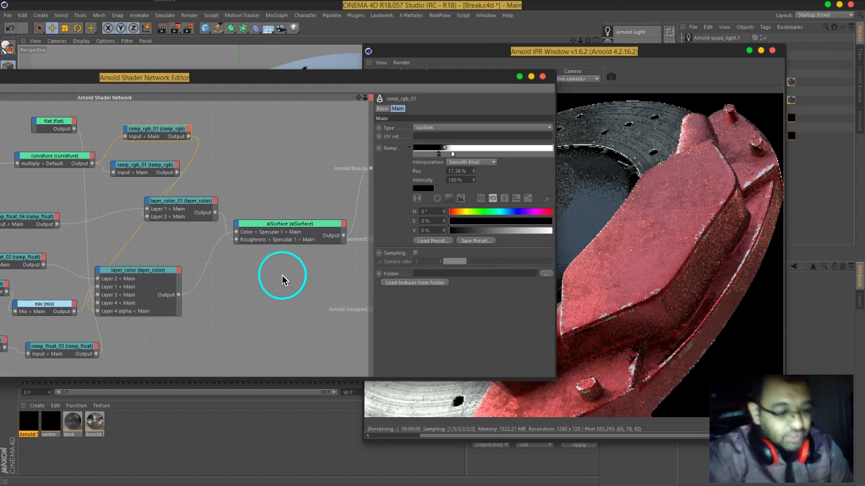
pyautogui.moveTo(282, 275); pyautogui.dragTo(283, 276)
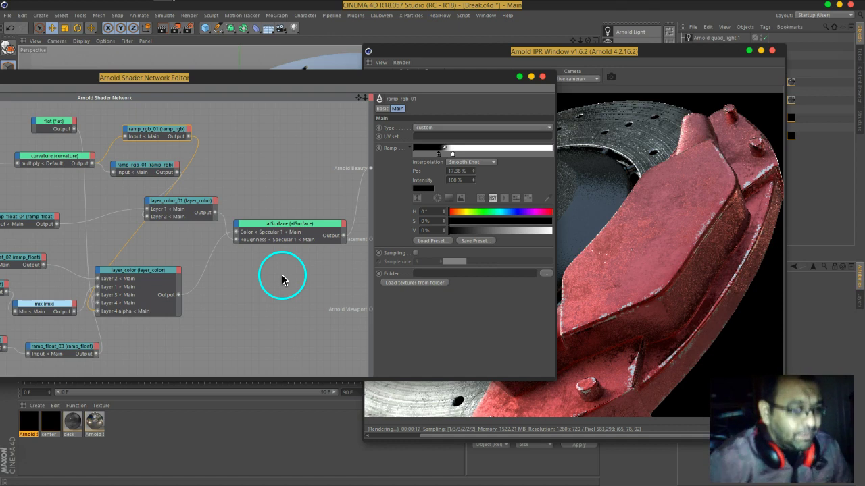
pyautogui.moveTo(283, 280); pyautogui.dragTo(283, 280)
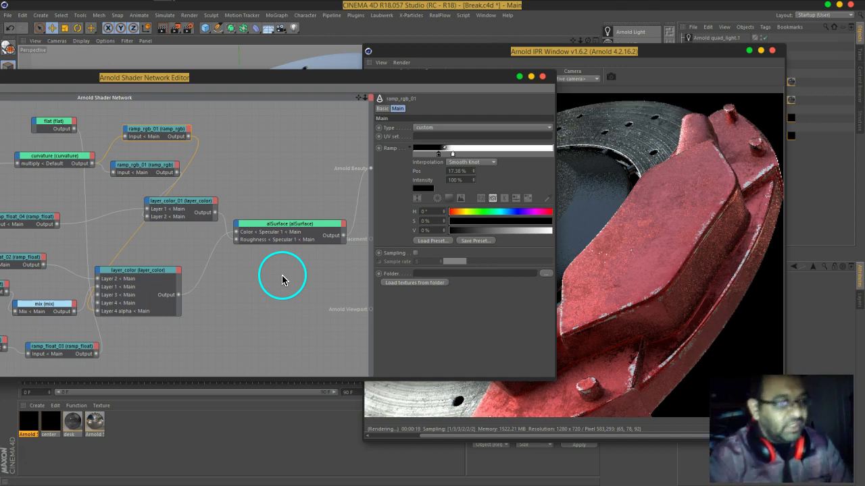